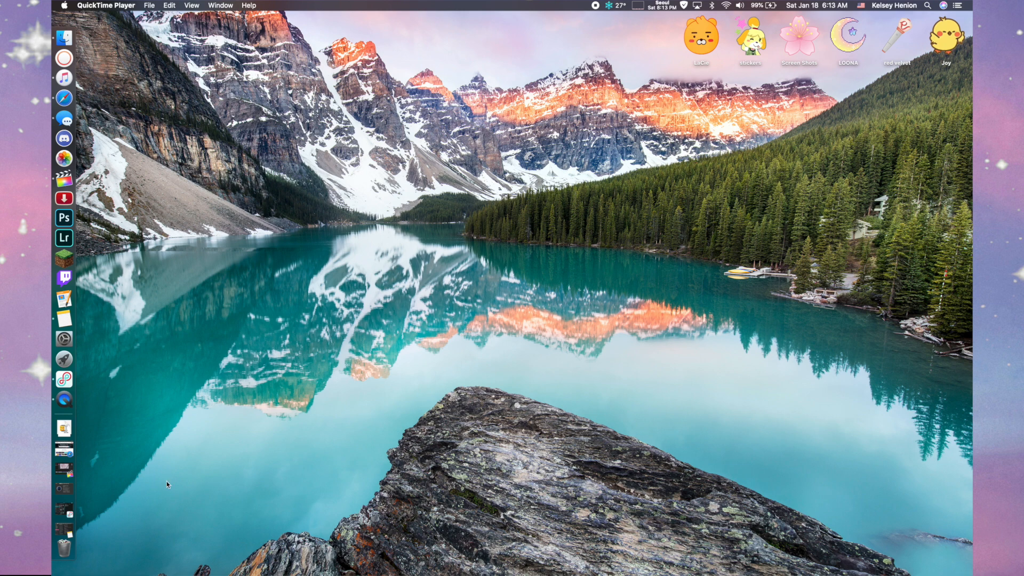
View the Mac's system overview and close its window
left_click(64, 487)
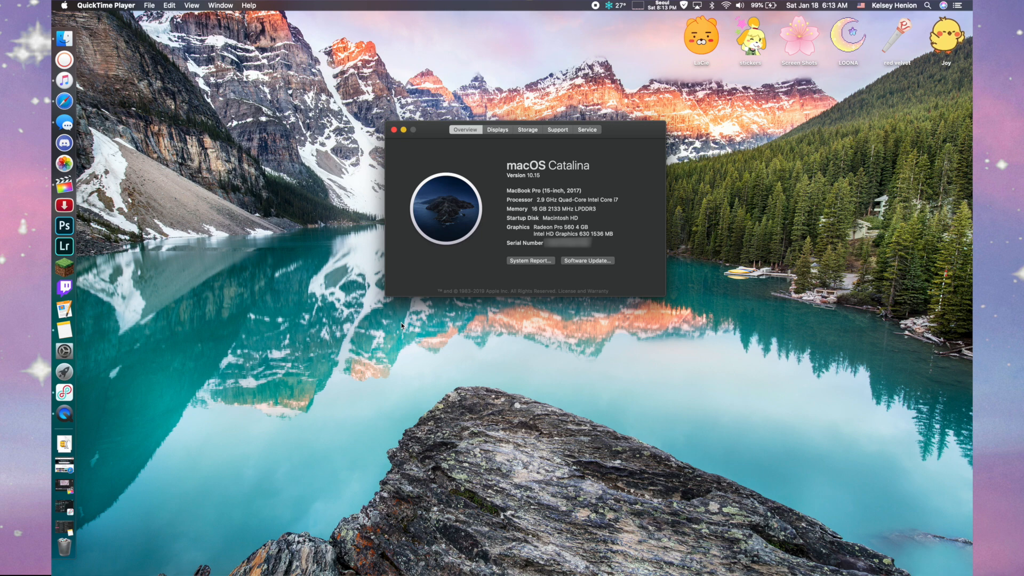
left_click(393, 129)
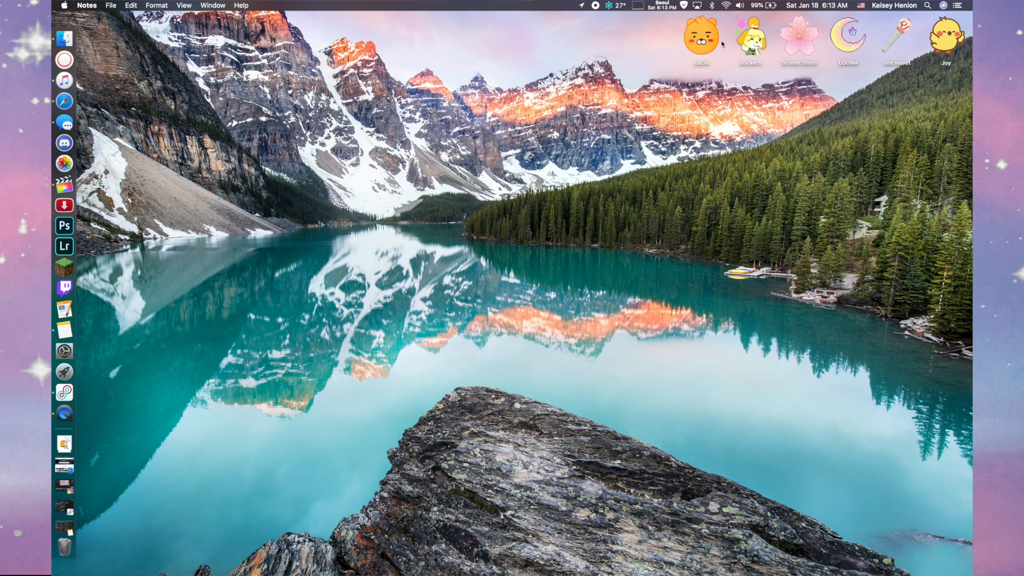
Open the LaCie drive and look through the screen recordings stored on it
double_click(699, 47)
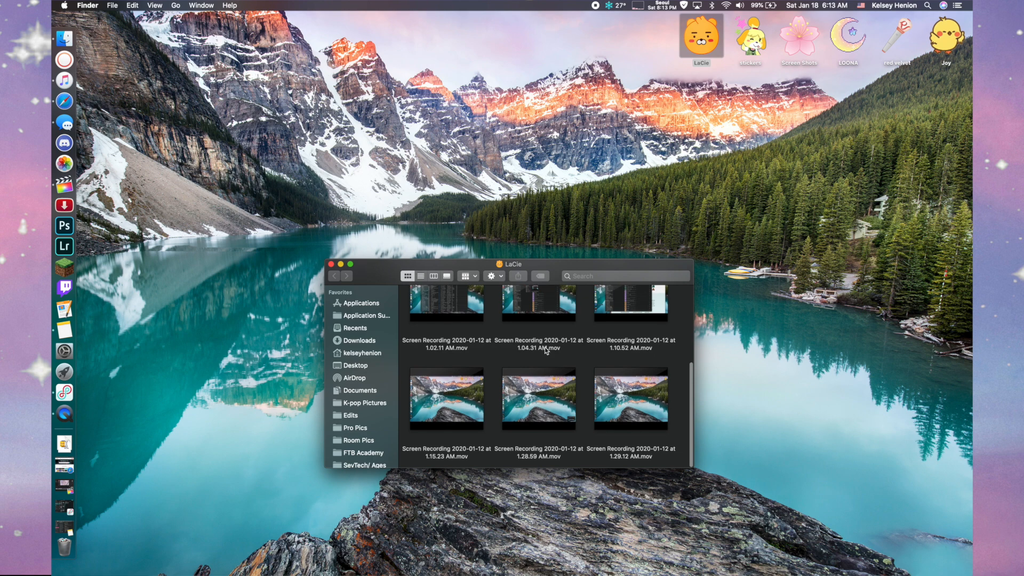
scroll(545, 347, "up", 5)
scroll(542, 351, "down", 5)
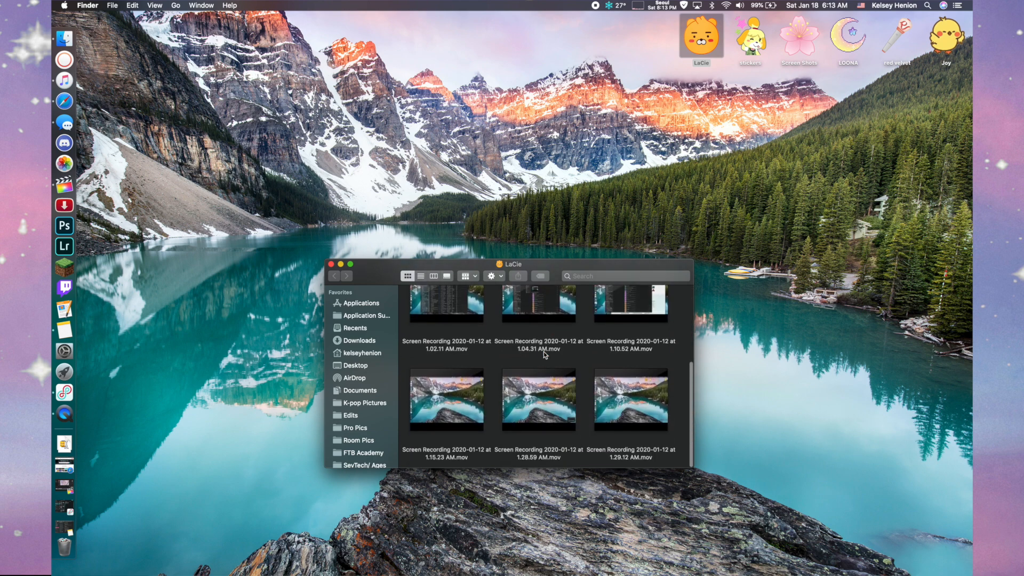
scroll(544, 405, "up", 5)
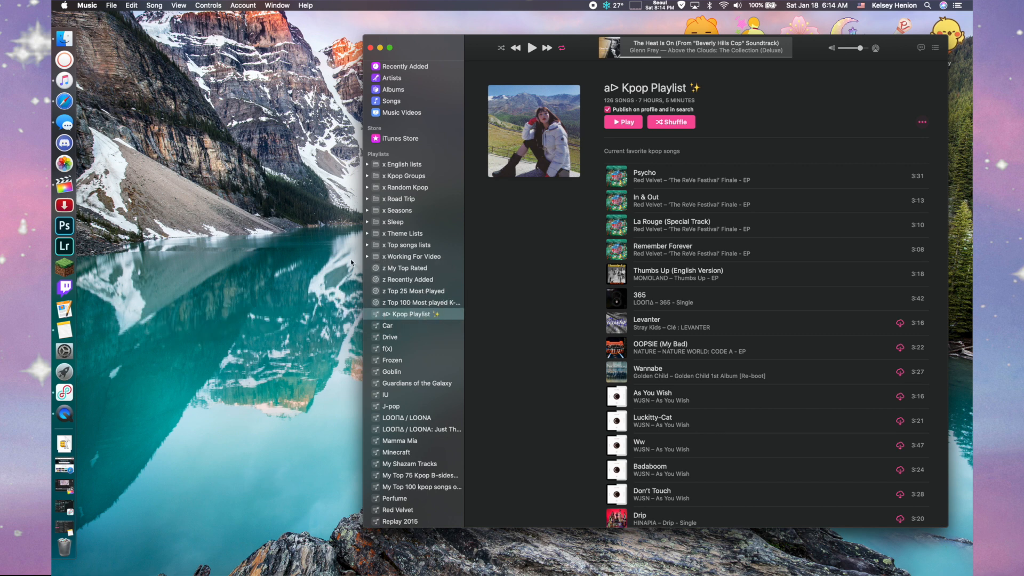
Look at the playlists inside the "x Working For Video" folder in Music and collapse the folder again
left_click(367, 256)
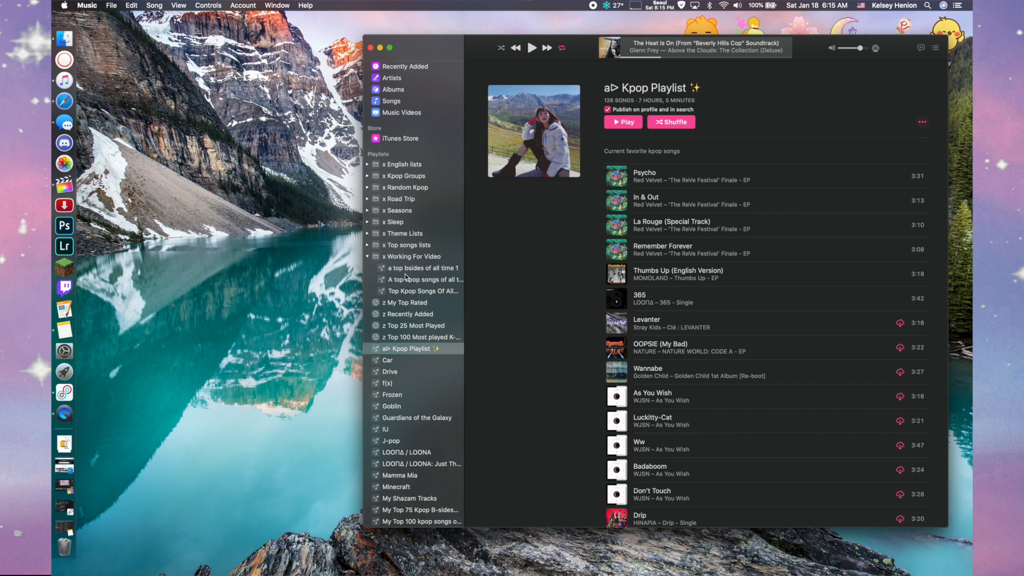
left_click(367, 258)
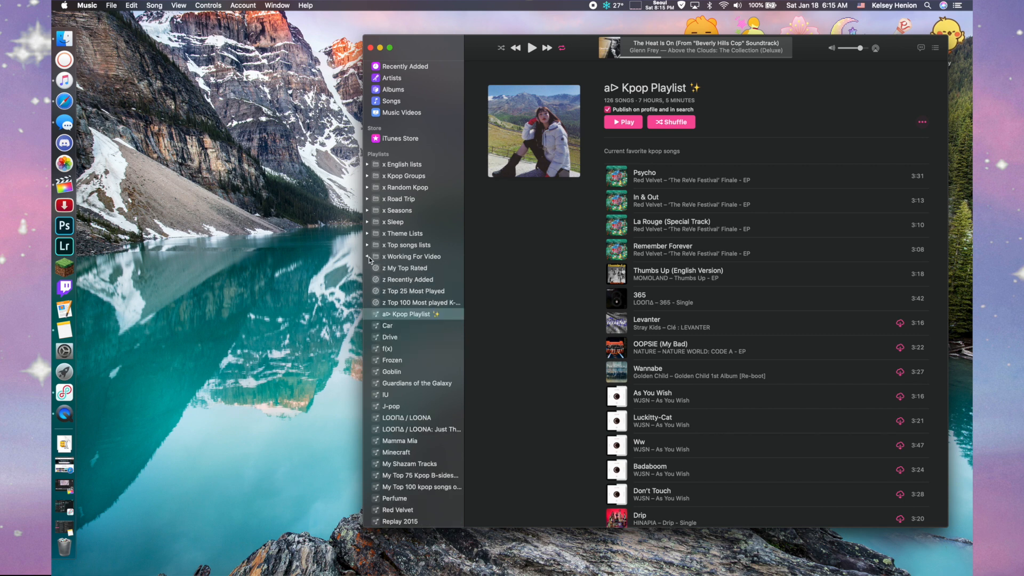
Expand the "x Top songs lists" folder, view the top 20 nct, top 15 f(x) and top 15 boa playlists, and minimize Music
left_click(368, 245)
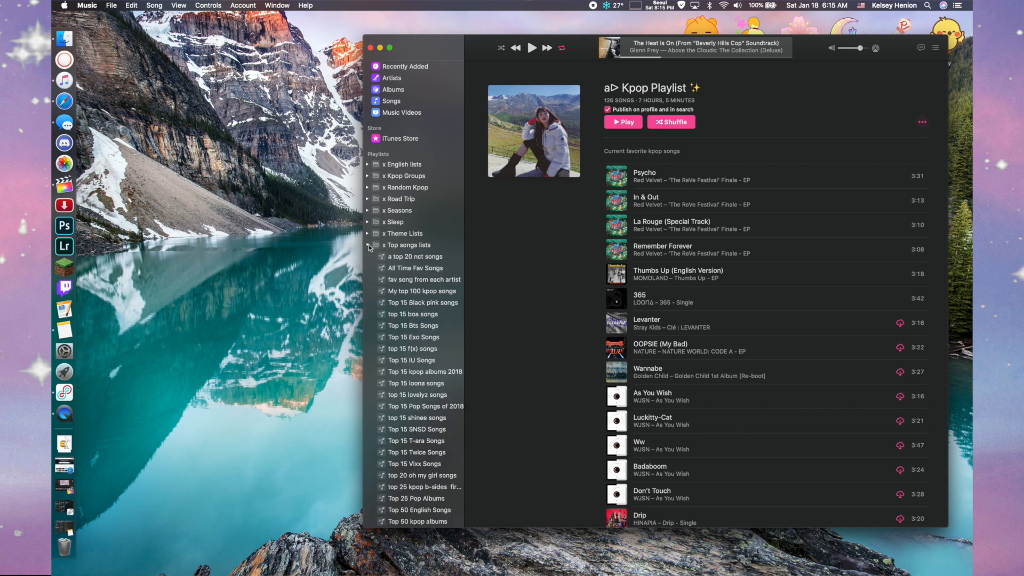
left_click(413, 257)
scroll(647, 181, "down", 5)
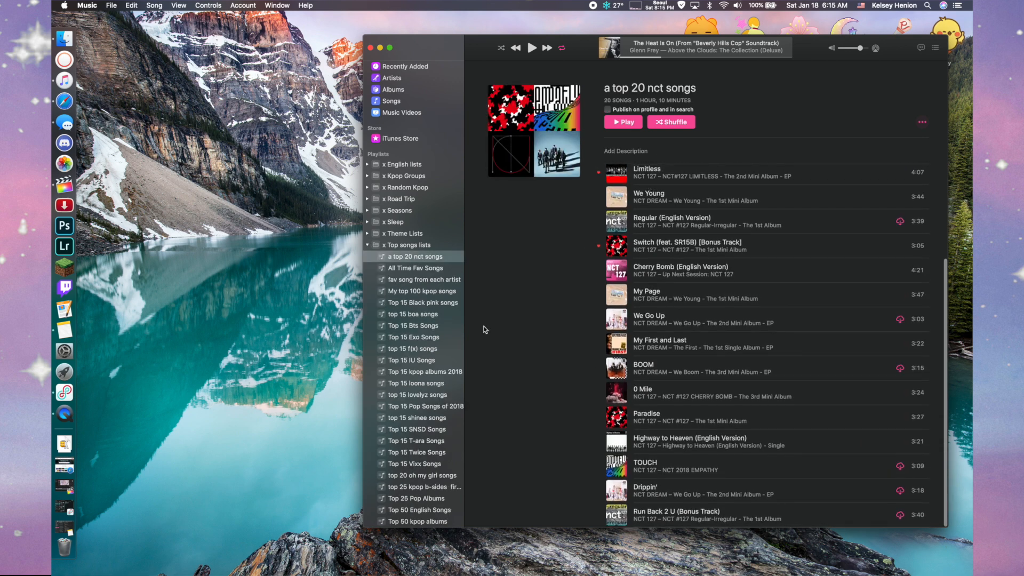
scroll(414, 331, "down", 3)
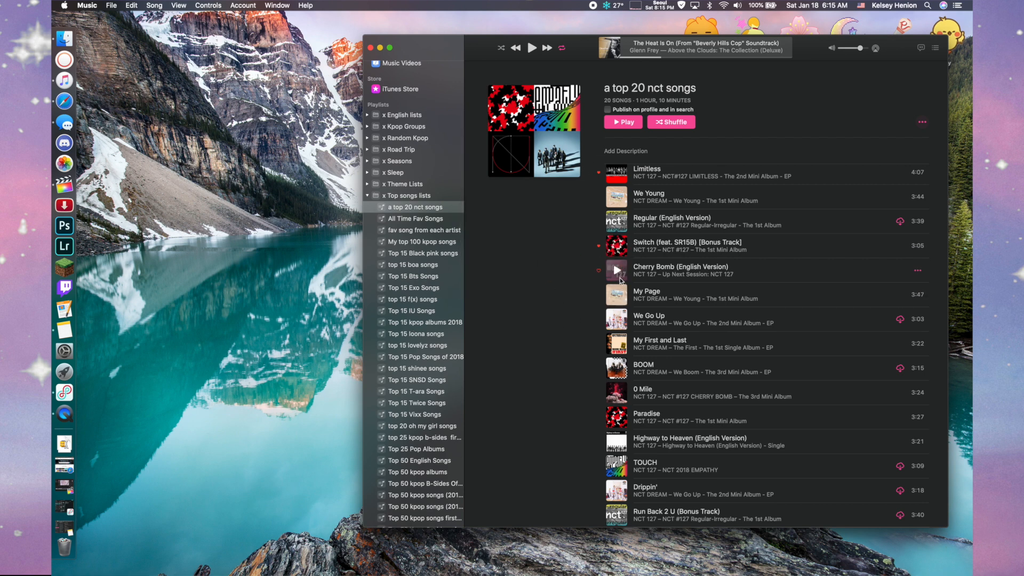
left_click(407, 302)
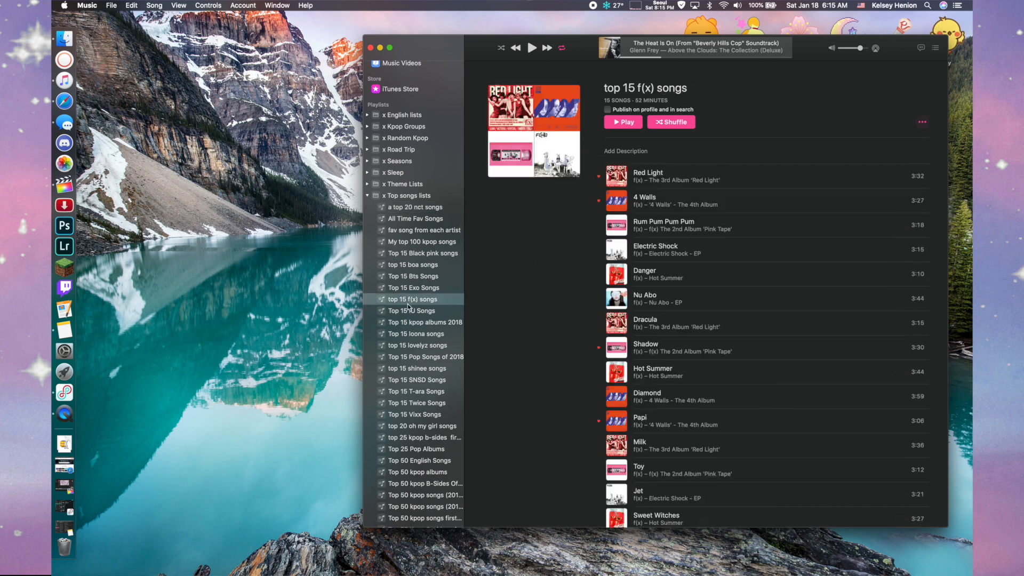
left_click(409, 264)
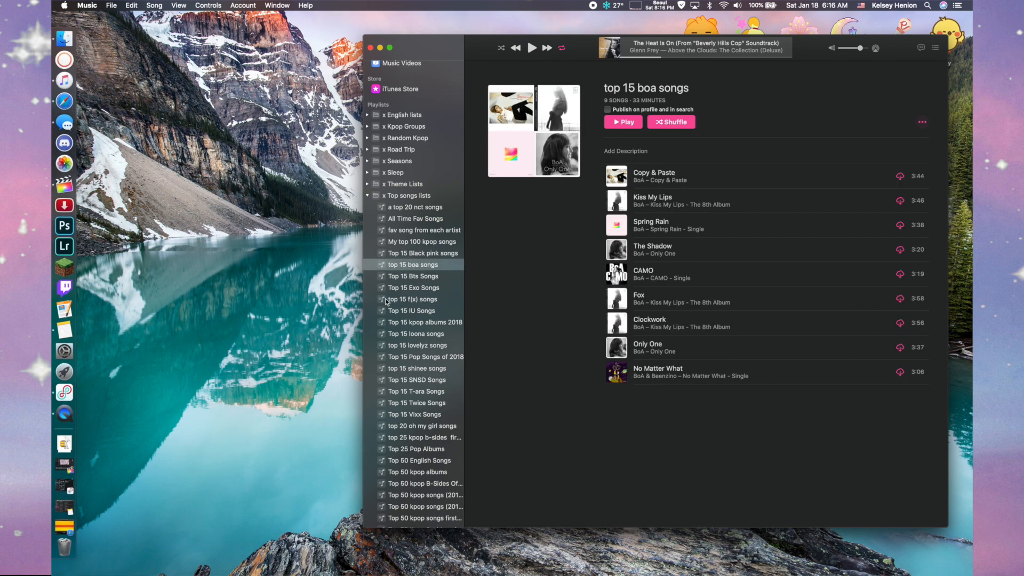
left_click(379, 48)
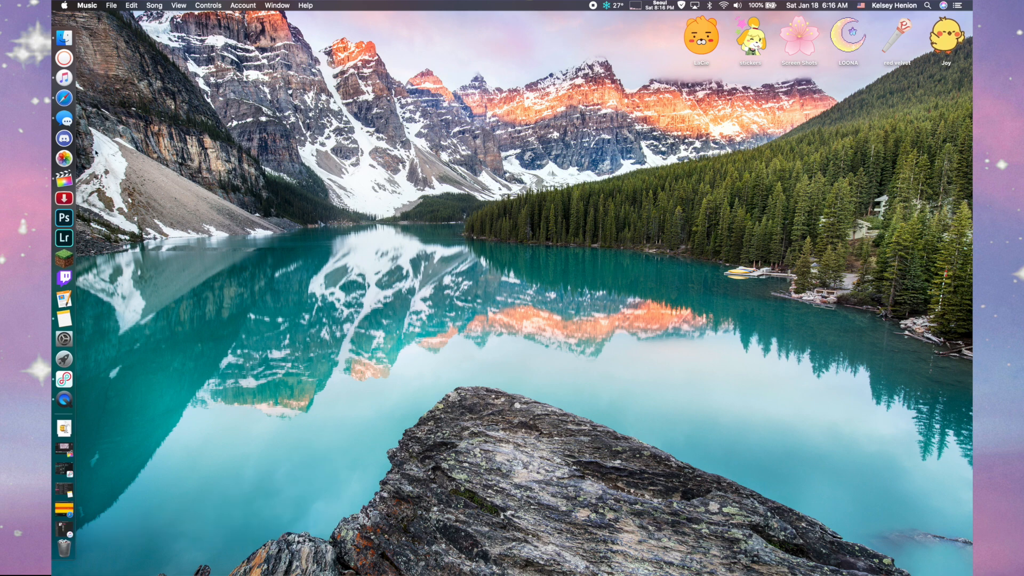
Download the MOMOLAND "Thumbs Up" music video from its YouTube page with Ummy Video Downloader as MP4 1080 Full HD
left_click(80, 101)
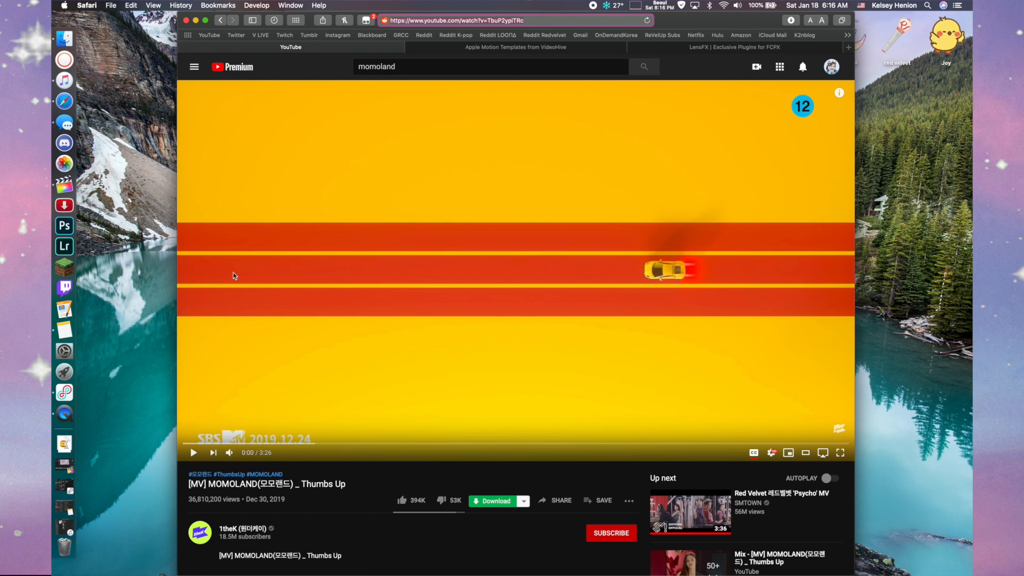
left_click(72, 213)
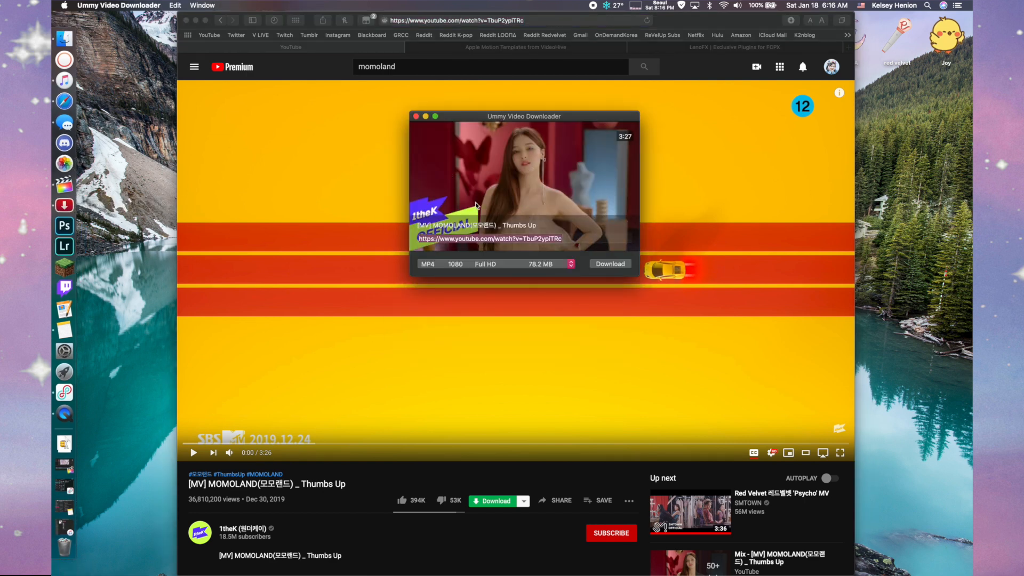
left_click(509, 266)
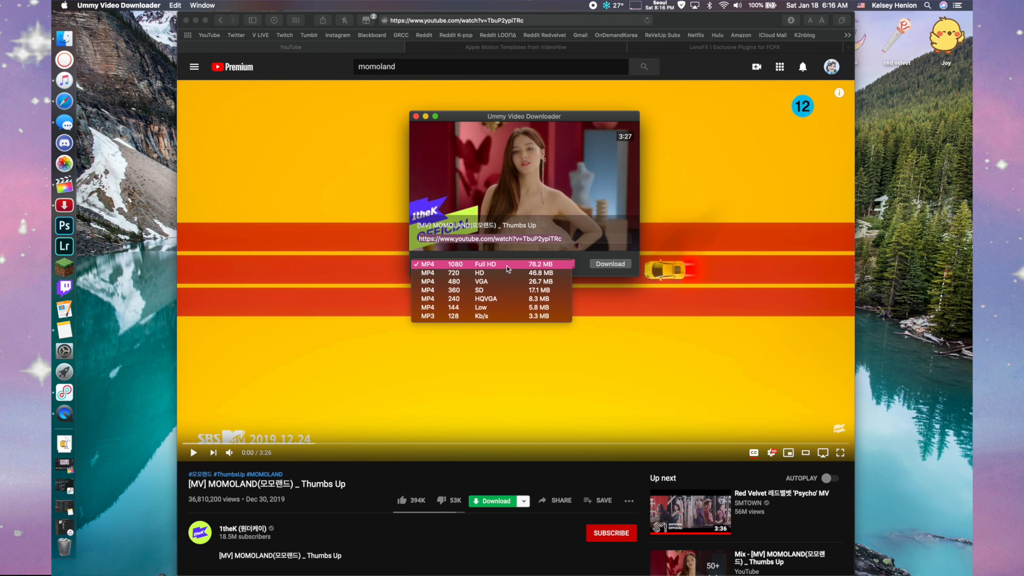
left_click(507, 264)
left_click(618, 265)
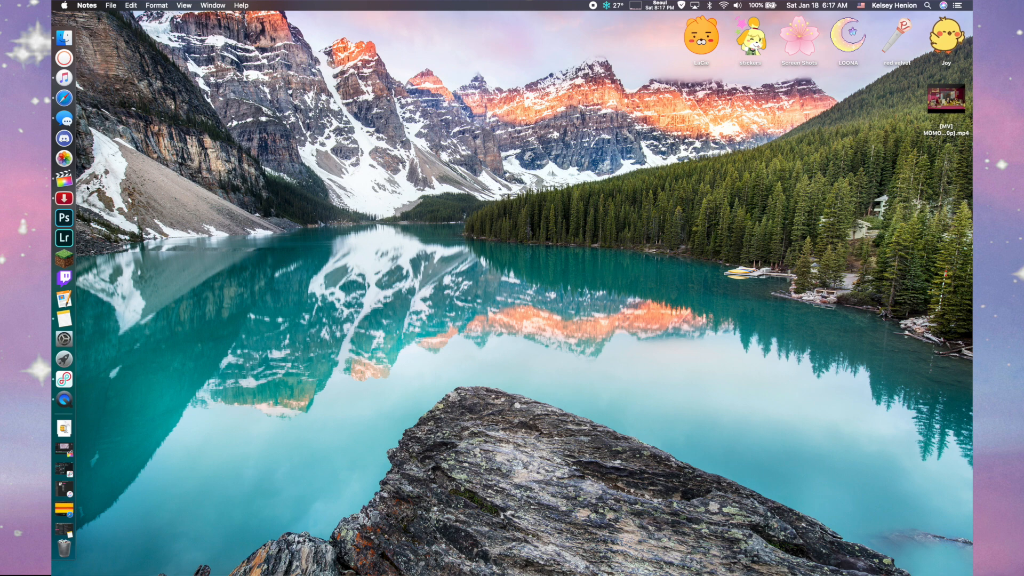
Switch to Final Cut Pro and open the Clips event in the library
left_click(64, 179)
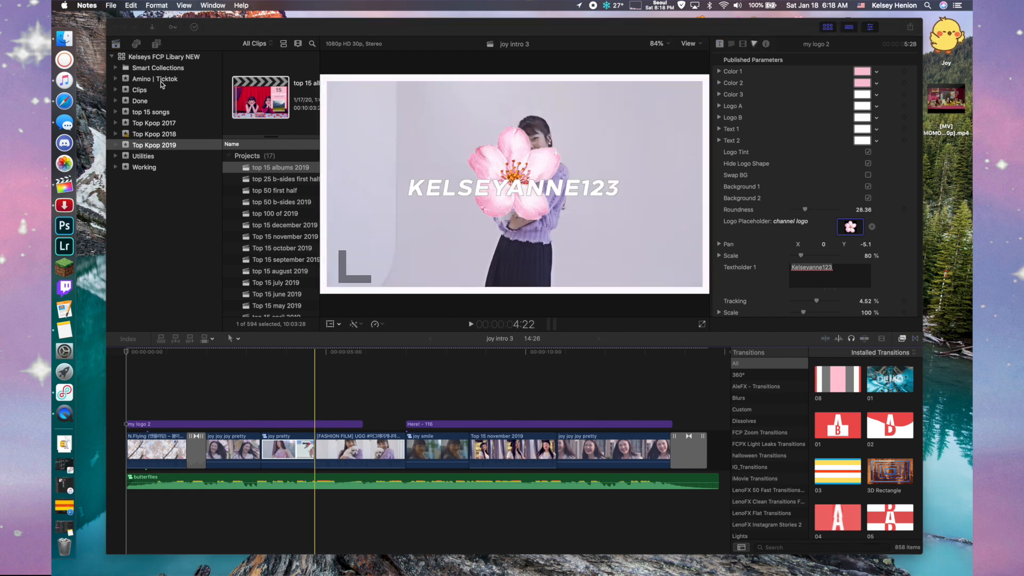
left_click(147, 92)
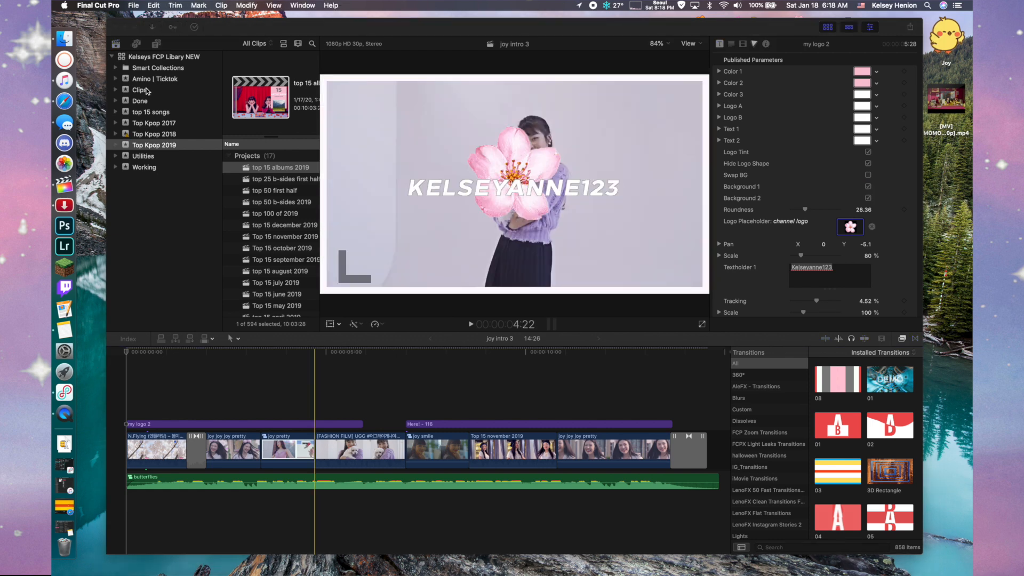
key("Home")
left_click(147, 92)
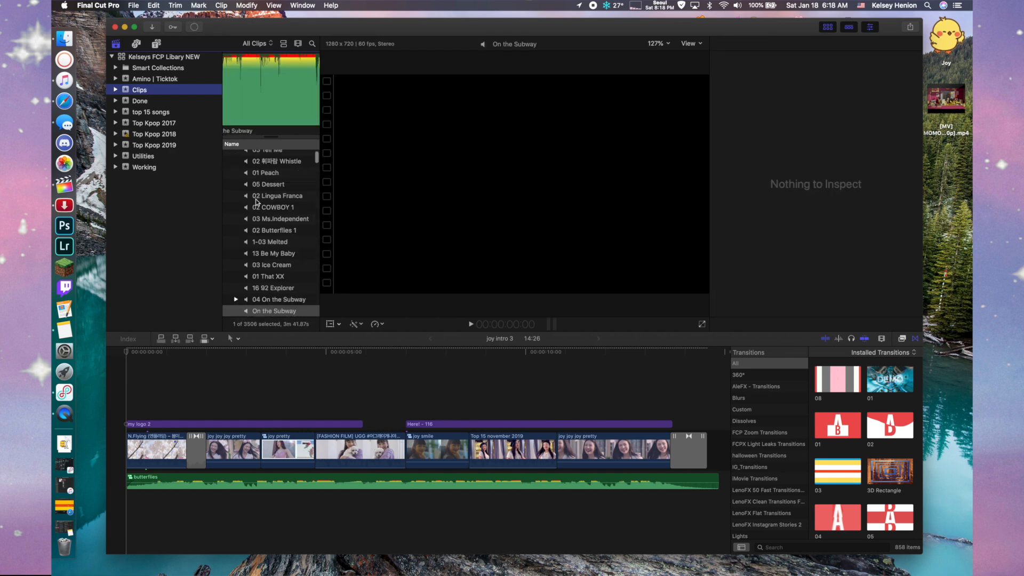
Look through the audio files, images, music videos and compound clips stored in the Clips event
scroll(256, 201, "down", 3)
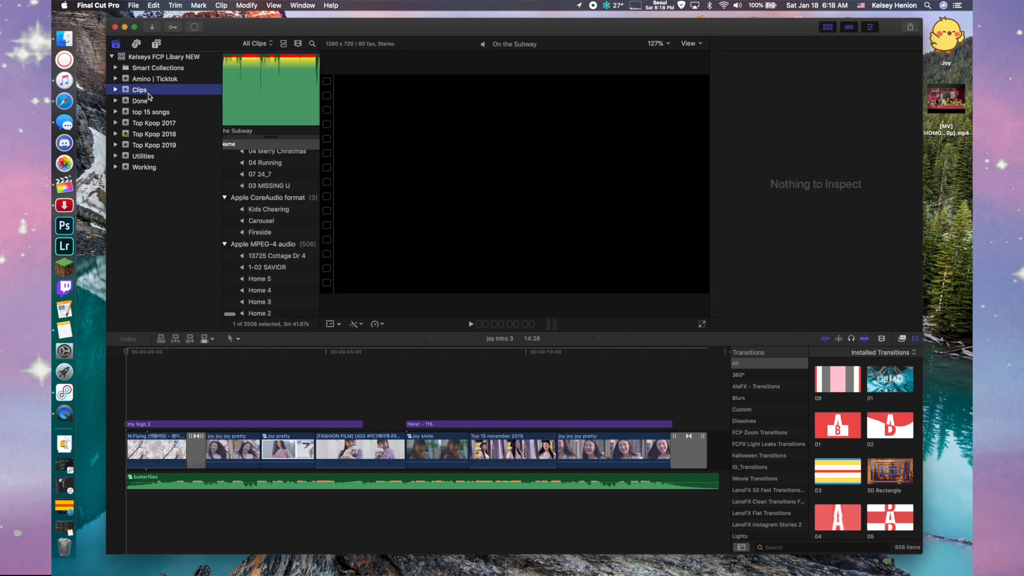
scroll(269, 227, "down", 5)
scroll(270, 228, "down", 10)
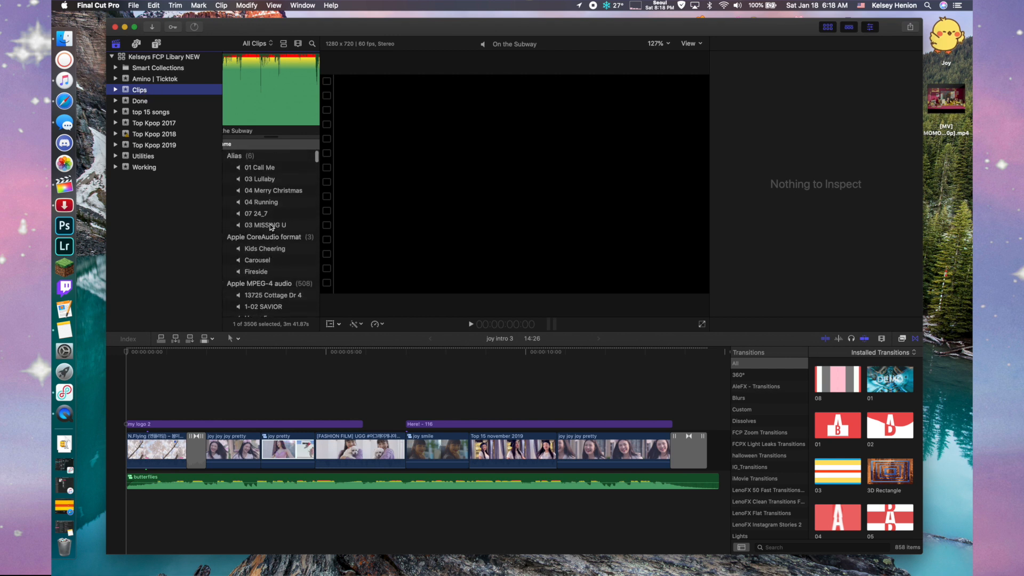
scroll(271, 229, "up", 10)
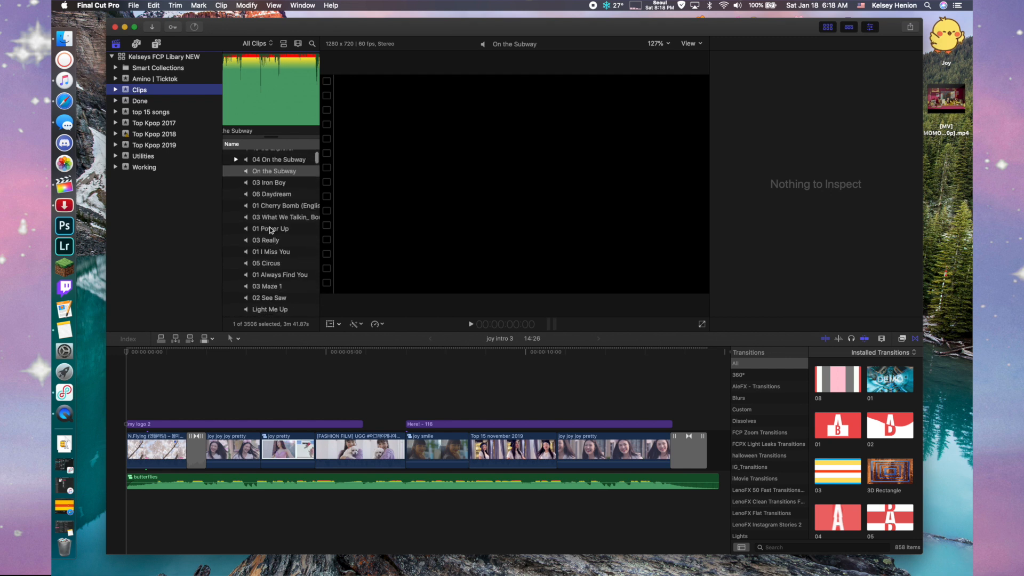
scroll(231, 166, "down", 5)
scroll(230, 166, "down", 10)
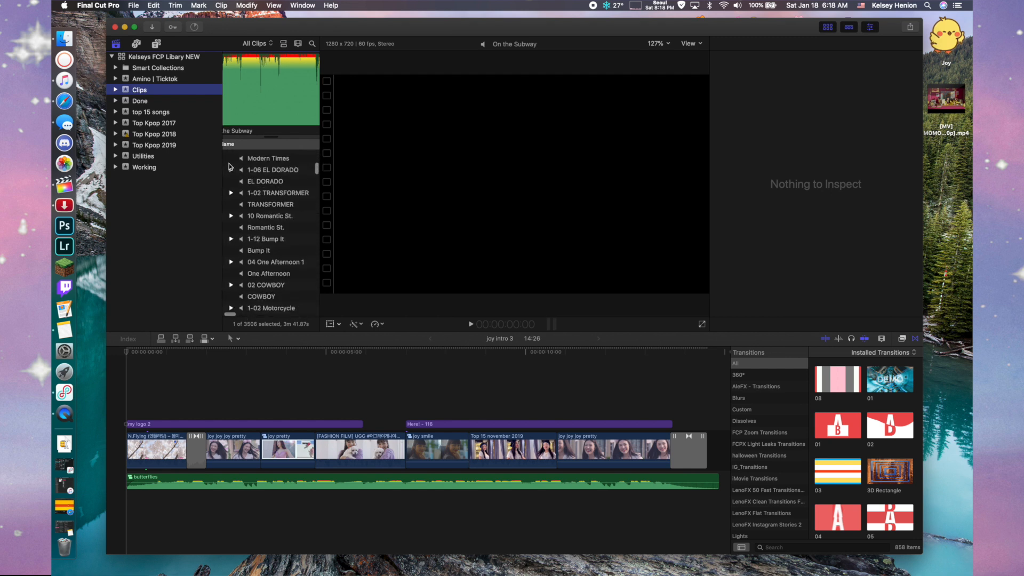
scroll(230, 166, "down", 10)
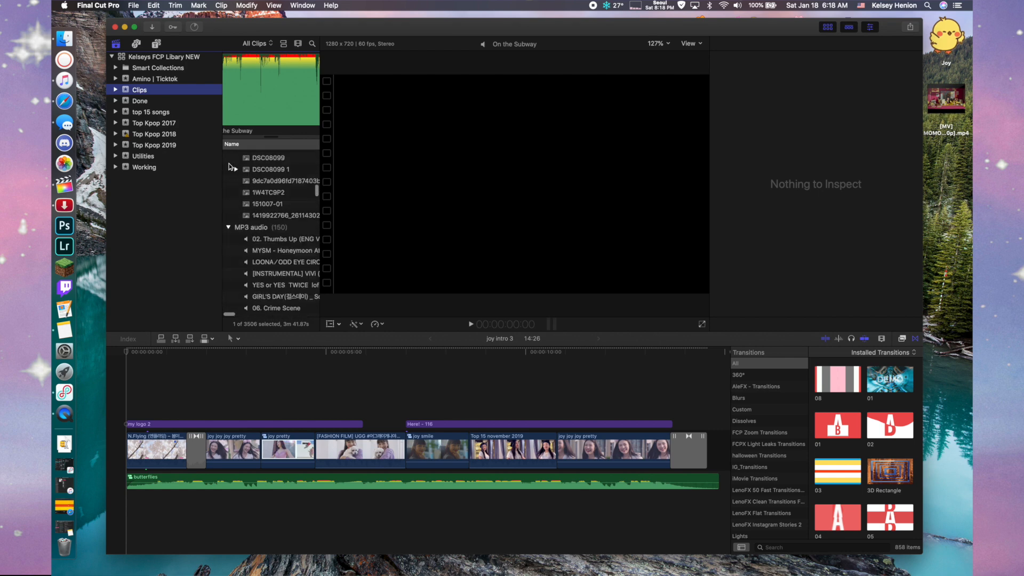
scroll(230, 166, "down", 10)
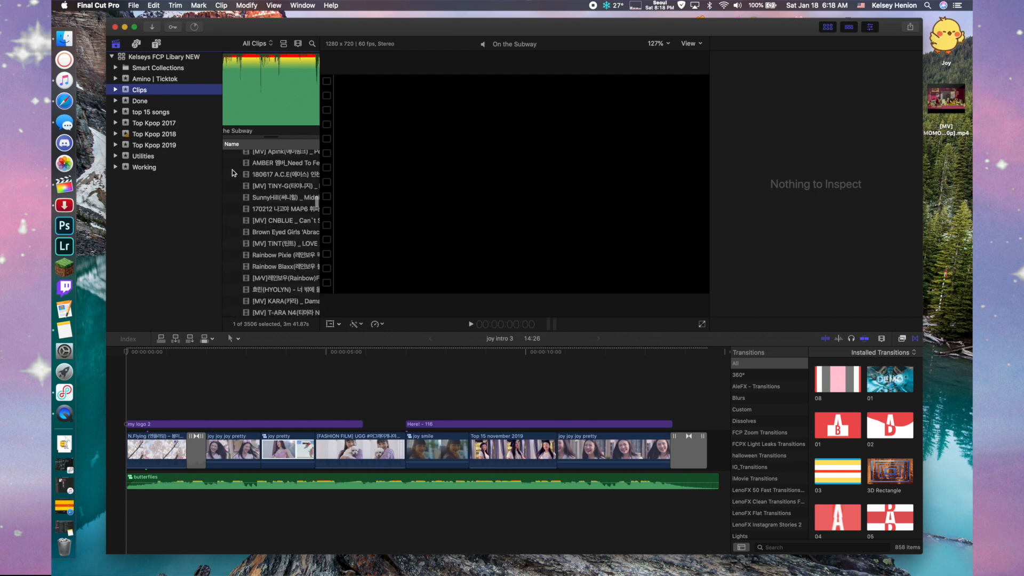
scroll(248, 243, "down", 10)
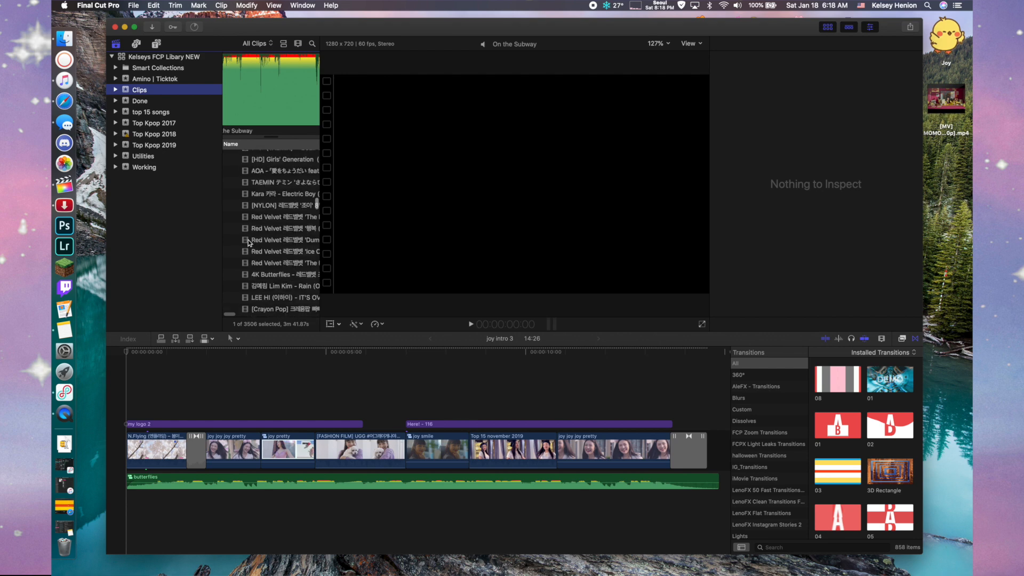
scroll(248, 242, "down", 10)
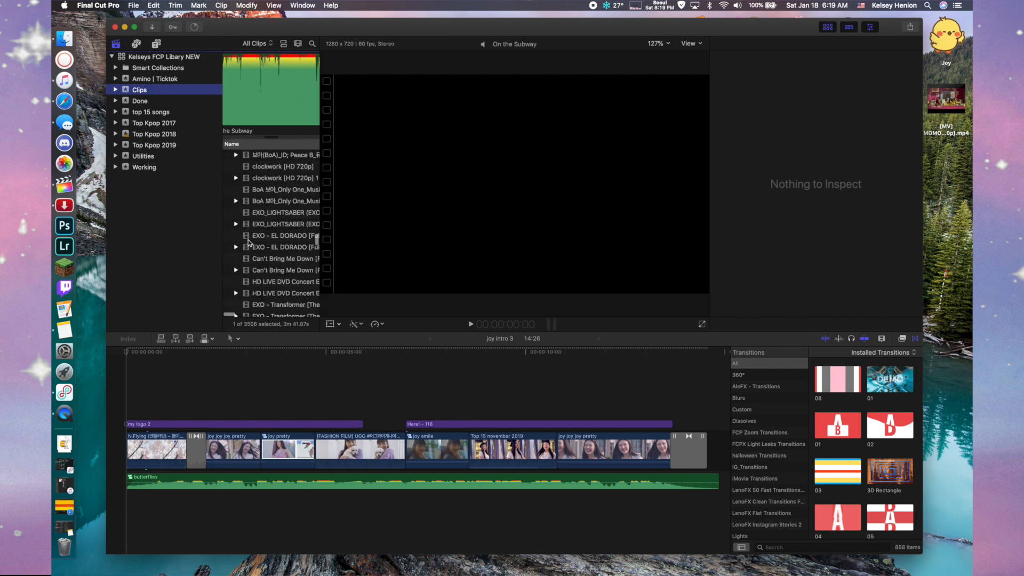
scroll(248, 239, "down", 10)
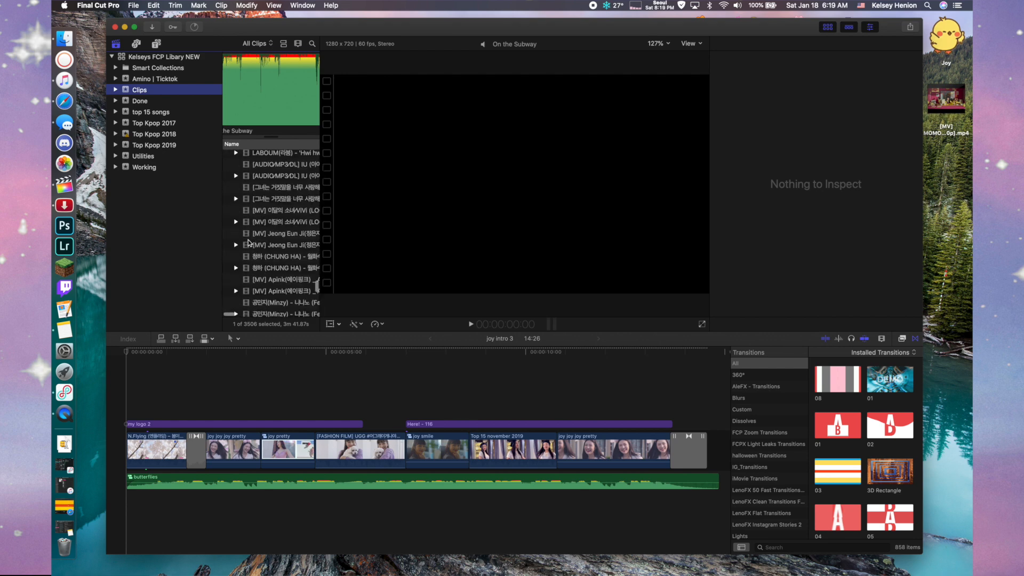
scroll(248, 240, "down", 10)
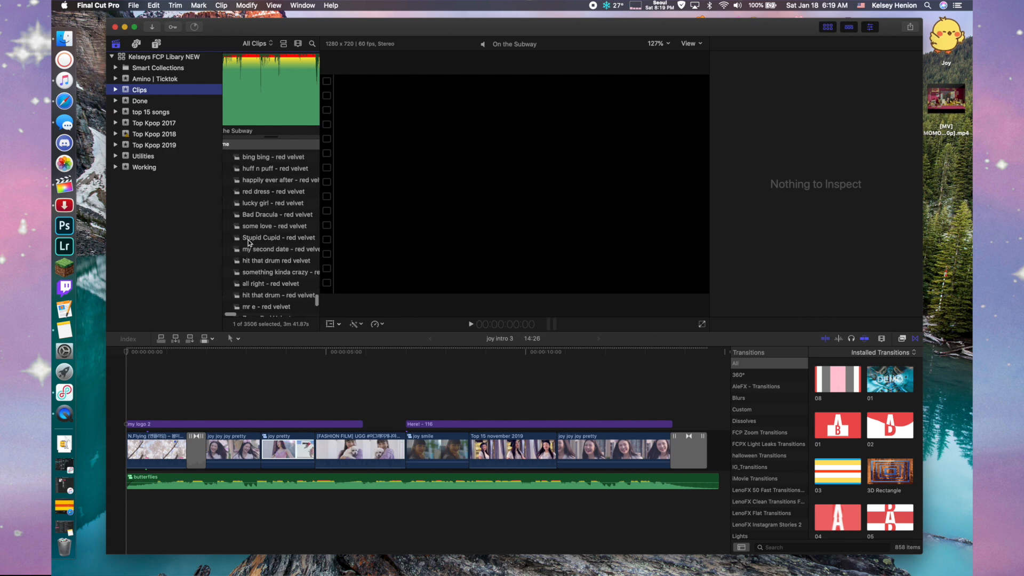
Show the projects of the Top Kpop 2019 event and select the first video clip in the joy intro 3 timeline
left_click(154, 144)
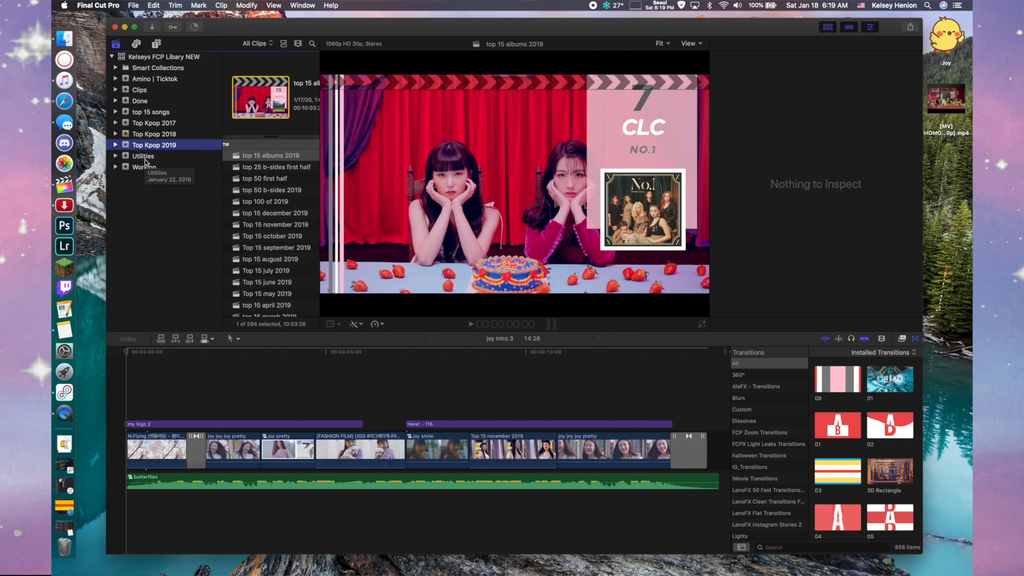
left_click(116, 383)
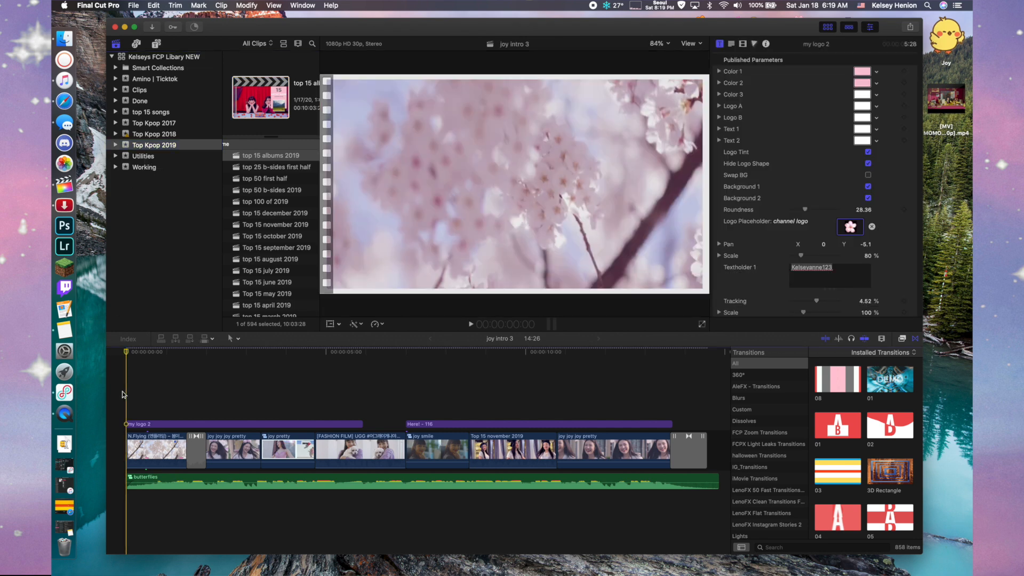
left_click(159, 450)
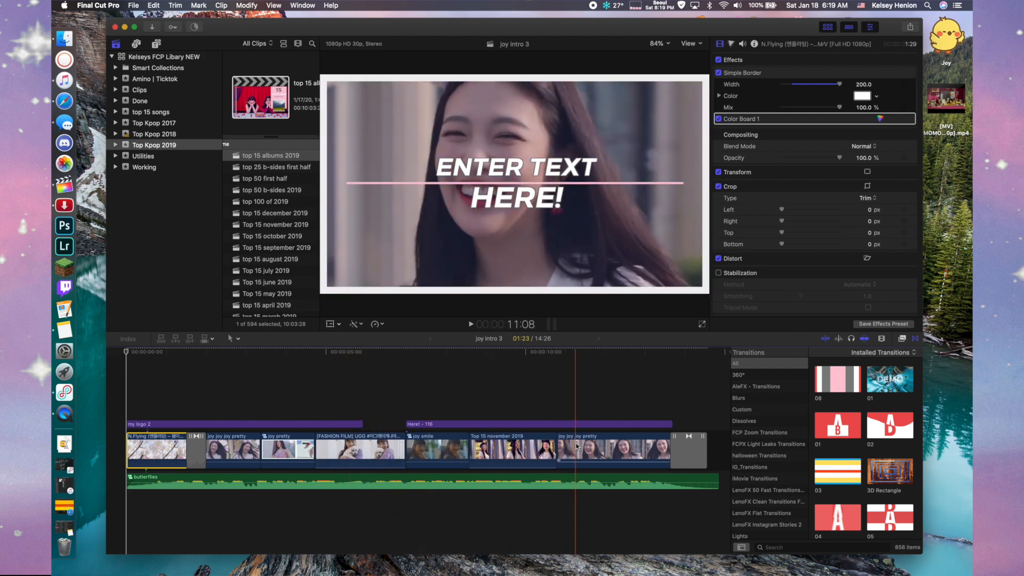
Open the butterflies compound clip and inspect the Cross Dissolve before the upper 02 Butterflies 1 clip
double_click(402, 481)
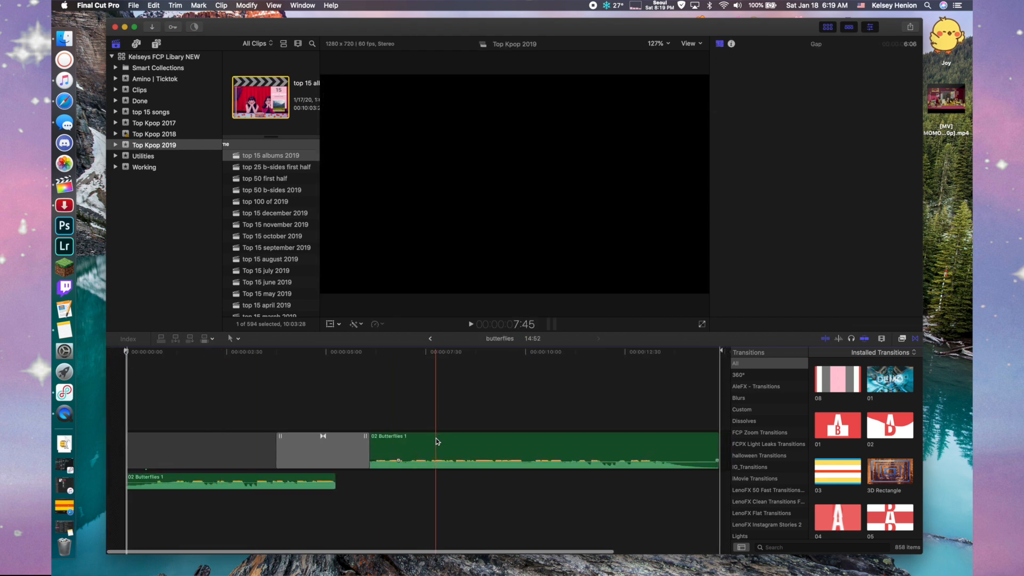
left_click(316, 451)
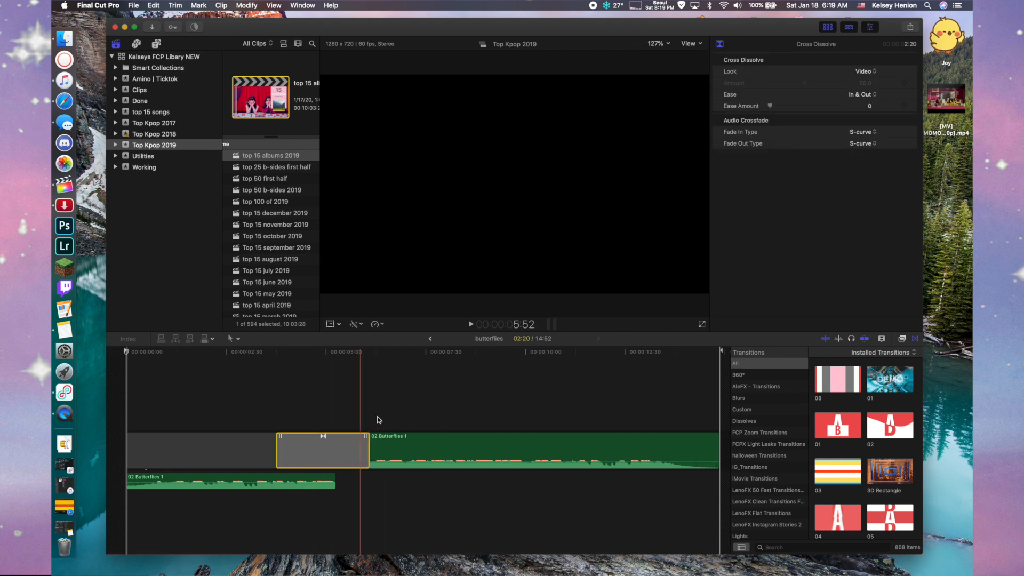
Return from the butterflies compound clip to the joy intro 3 timeline and play the intro
left_click(431, 339)
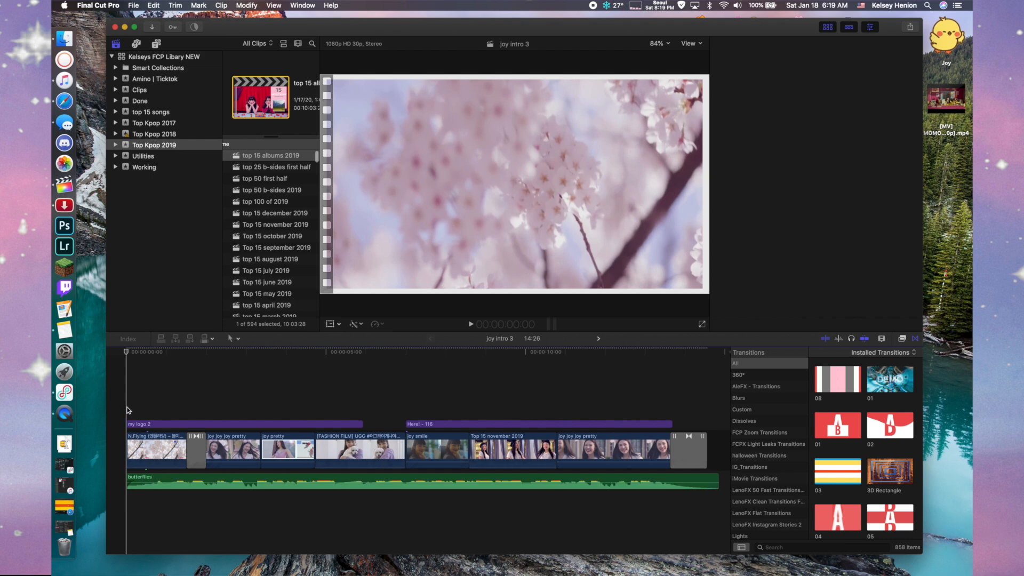
key("space")
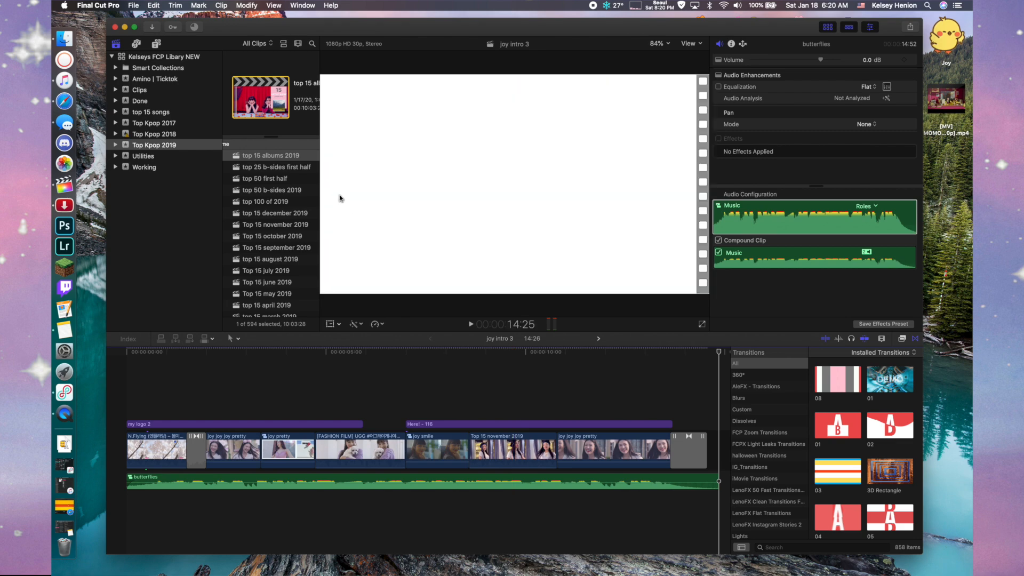
Switch to Safari and look through the Apple Motion Templates bestsellers on VideoHive
left_click(64, 102)
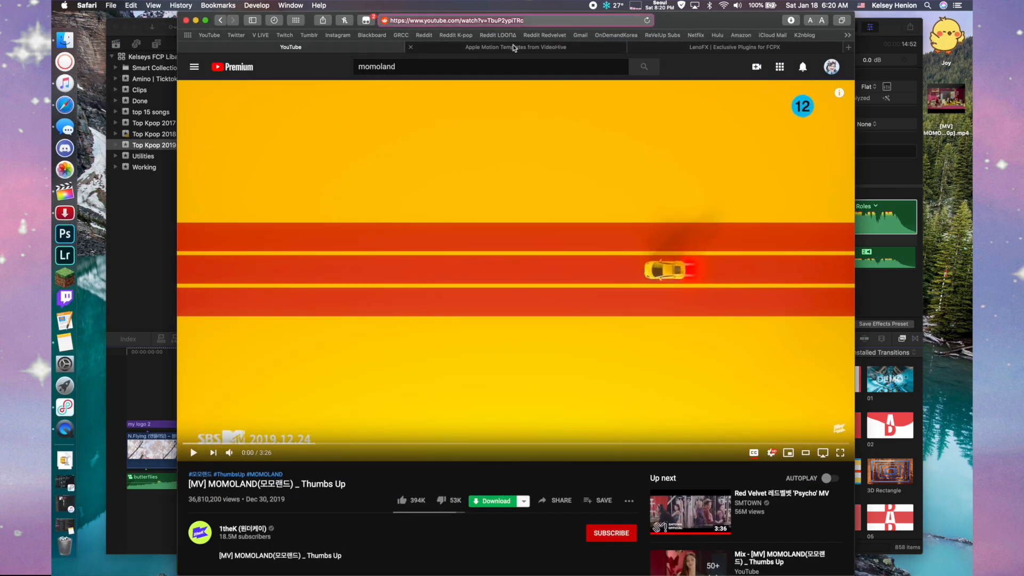
left_click(514, 48)
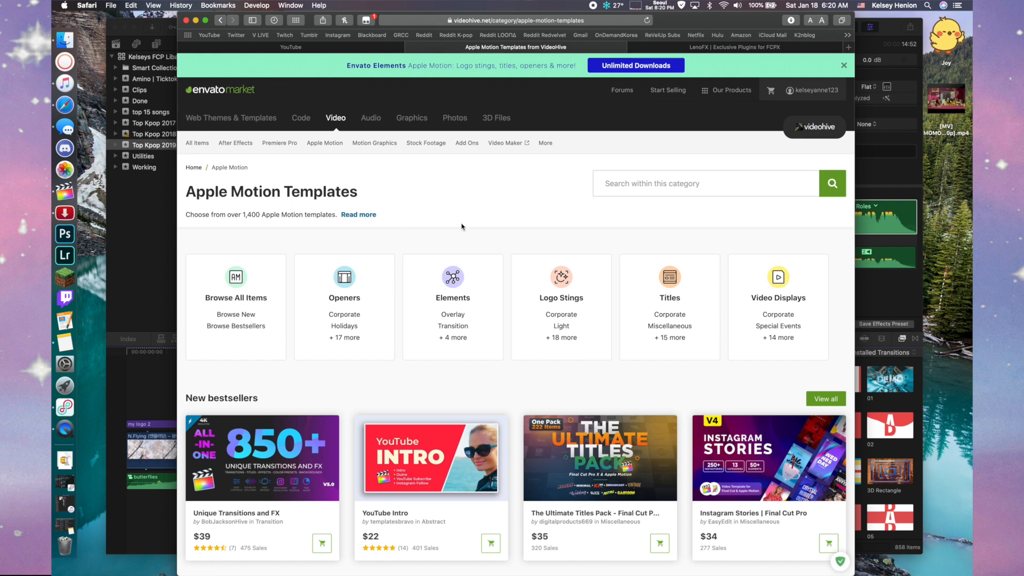
scroll(461, 226, "down", 6)
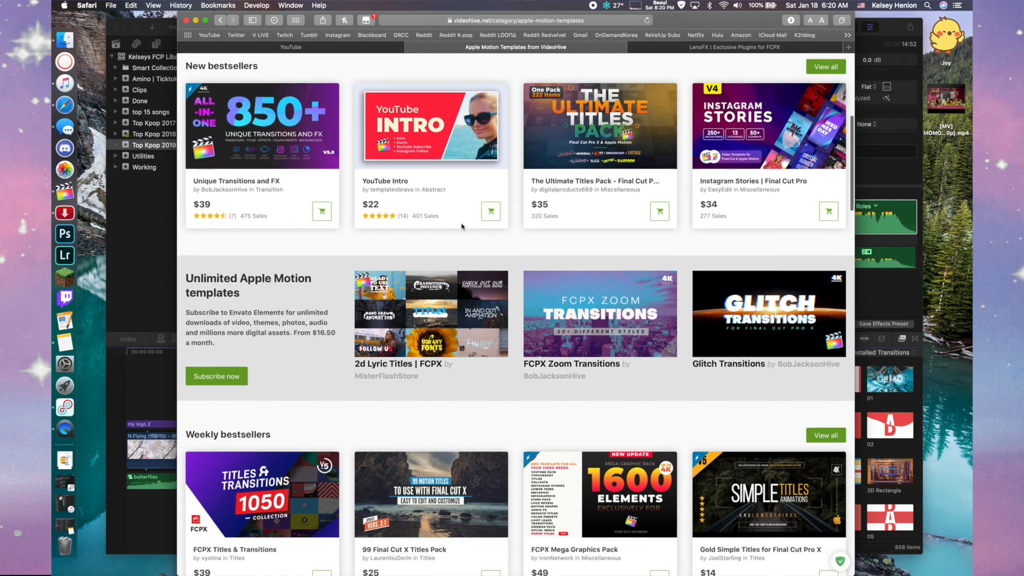
scroll(462, 226, "down", 5)
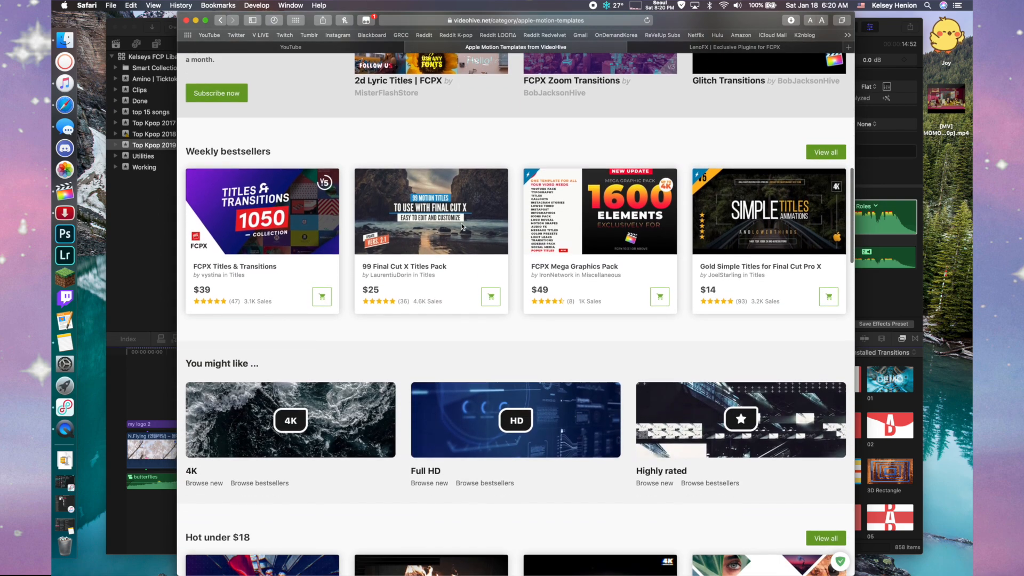
scroll(464, 221, "up", 5)
scroll(464, 218, "up", 7)
Dismiss the LenoFX discount offer, browse the site's free Final Cut Pro plugins and dismiss the new-plugin advertisement
left_click(720, 48)
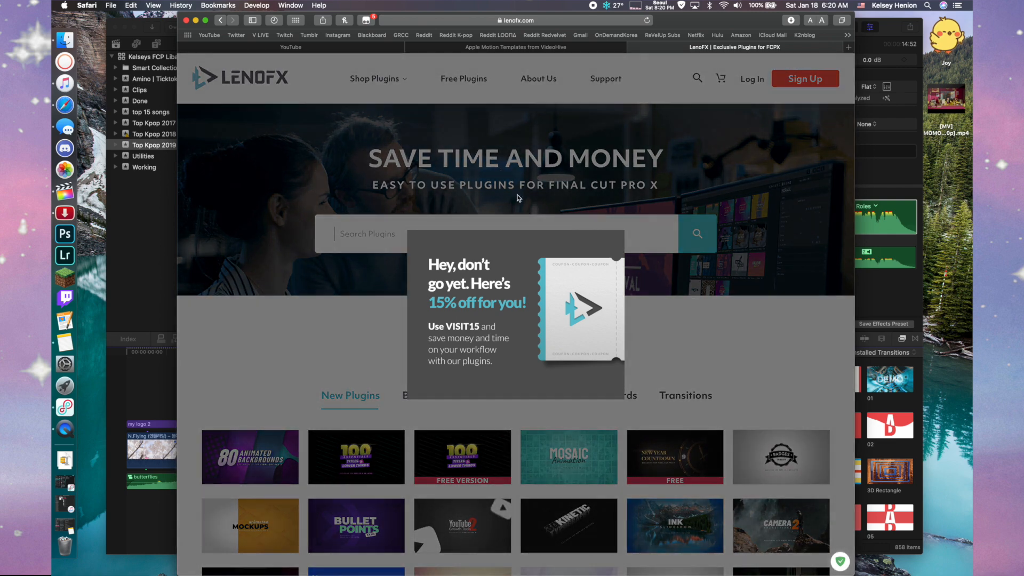
left_click(661, 313)
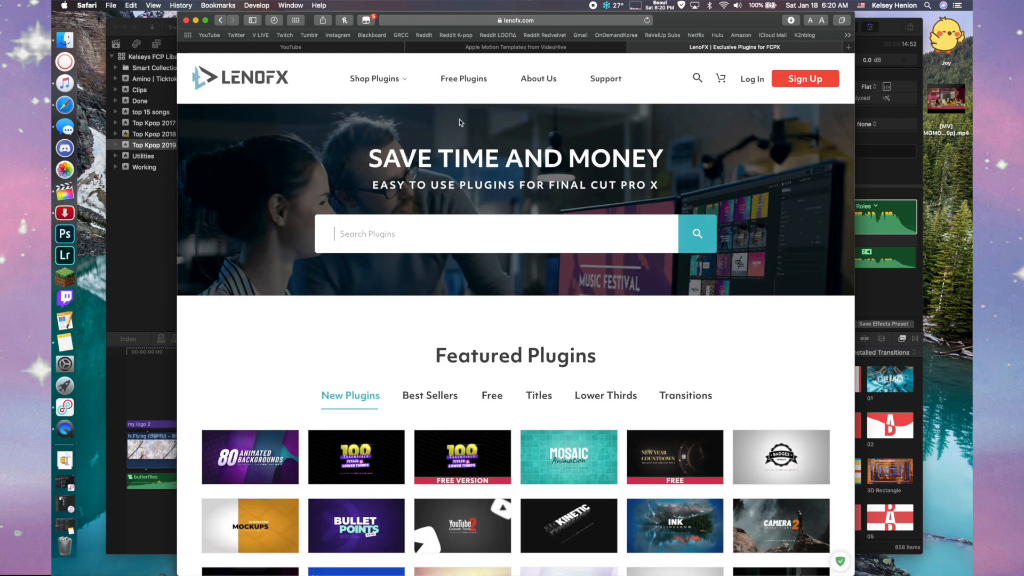
left_click(457, 81)
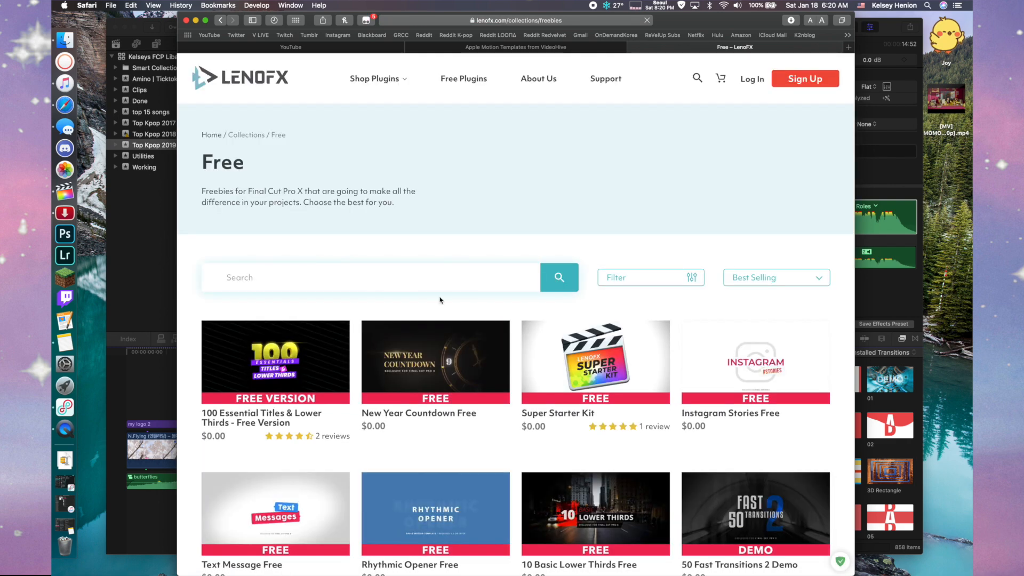
scroll(439, 300, "down", 15)
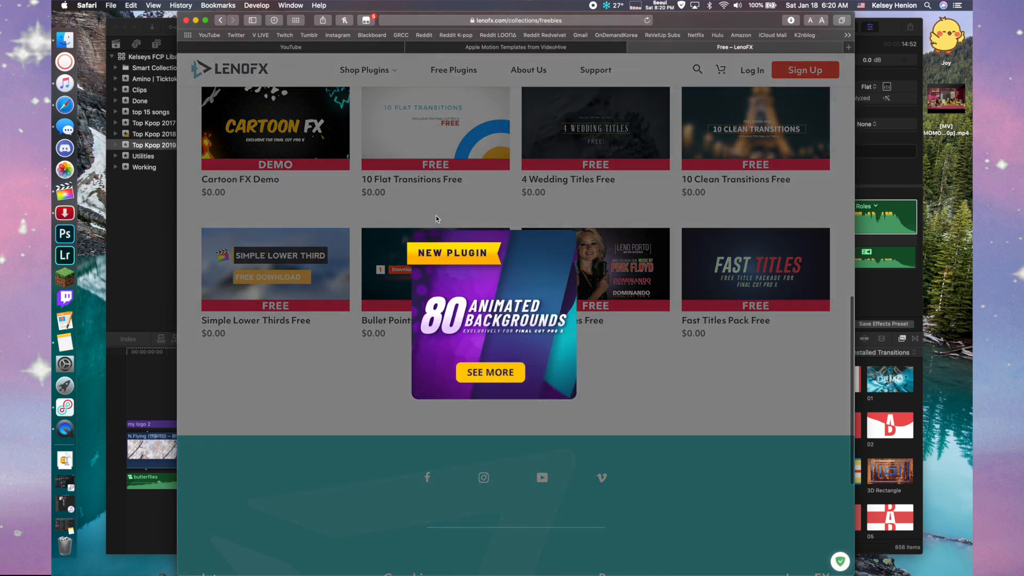
left_click(436, 218)
left_click(435, 184)
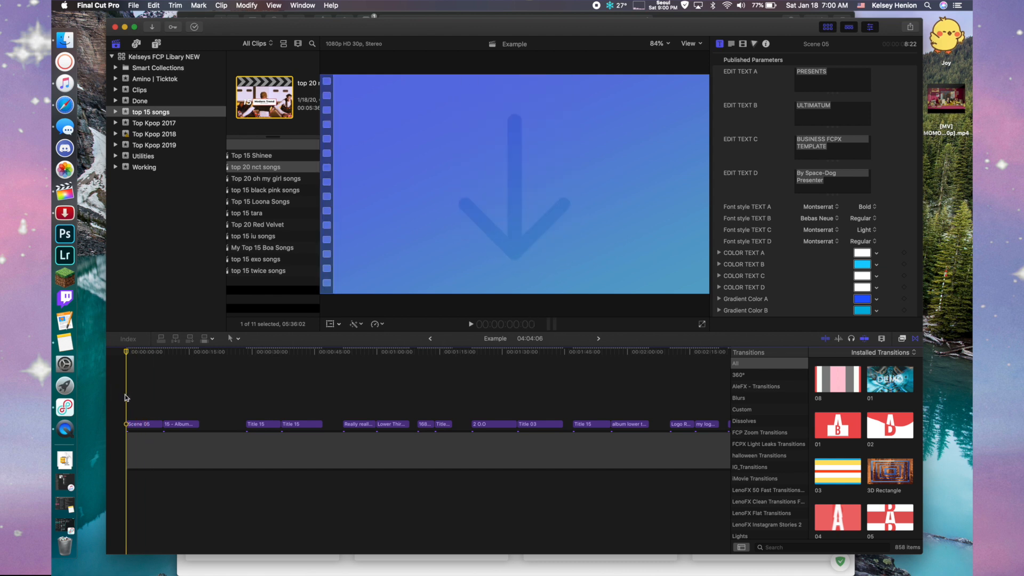
Preview the Scene 05, Album Banner and Title 15 titles in the Example timeline
key("space")
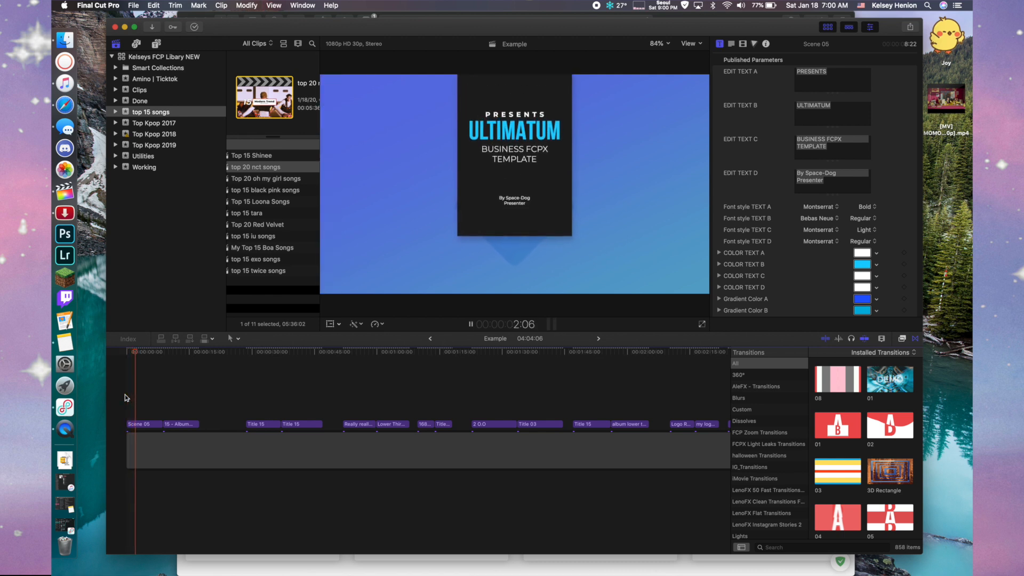
key("space")
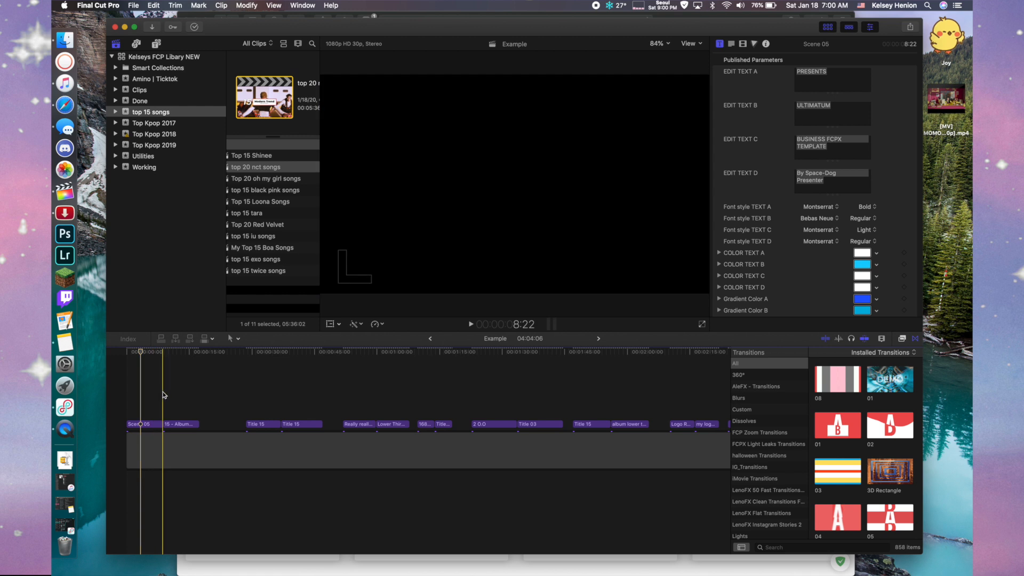
key("space")
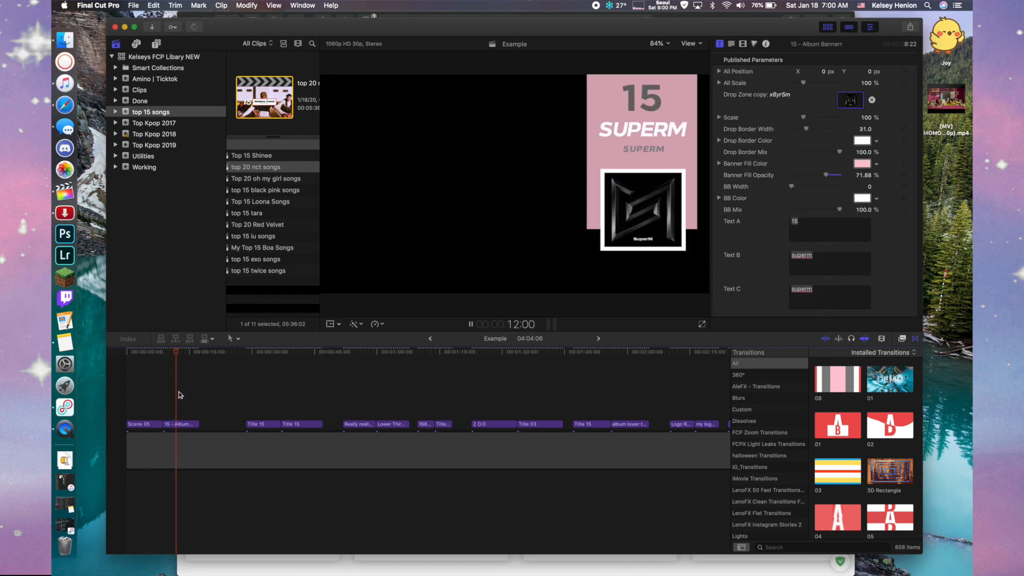
key("space")
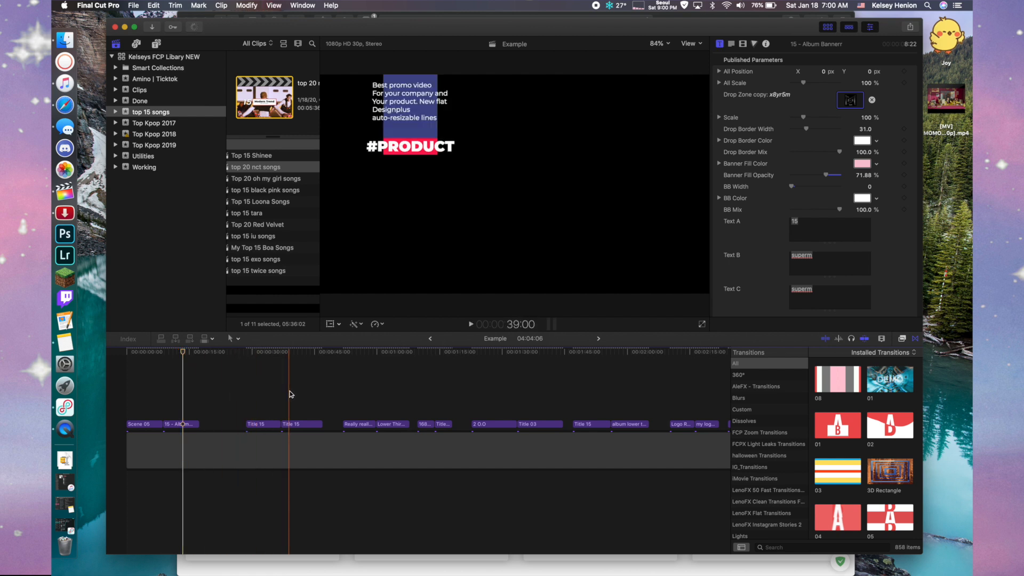
key("space")
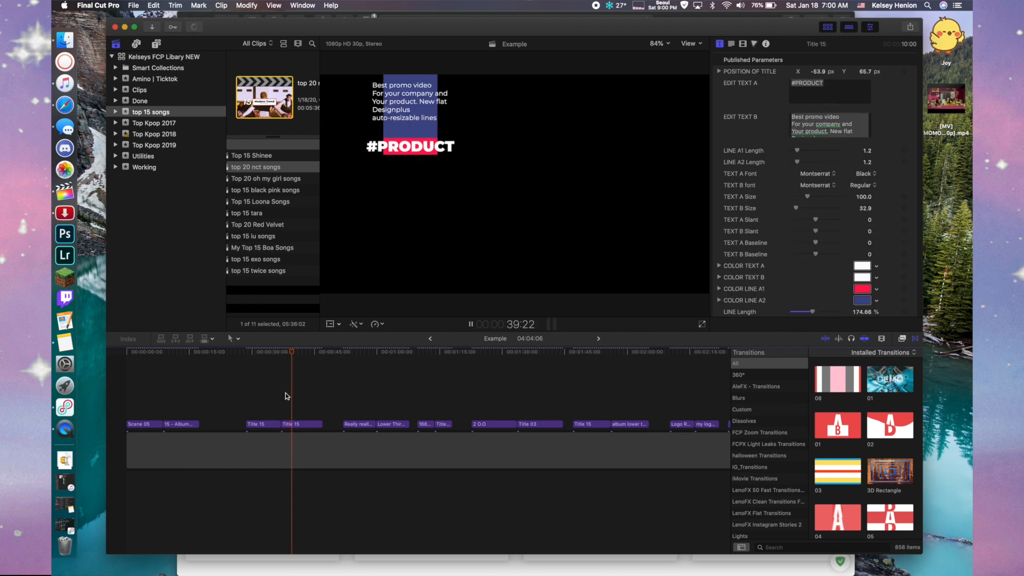
left_click(246, 394)
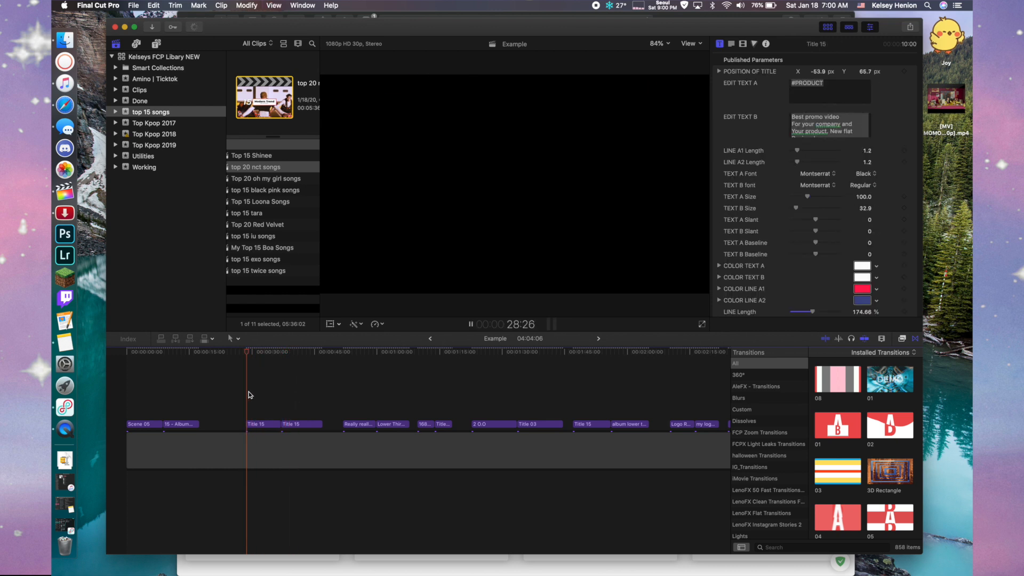
Preview the Really Really lower third and the original Lower Third 08 template beside it
left_click(344, 405)
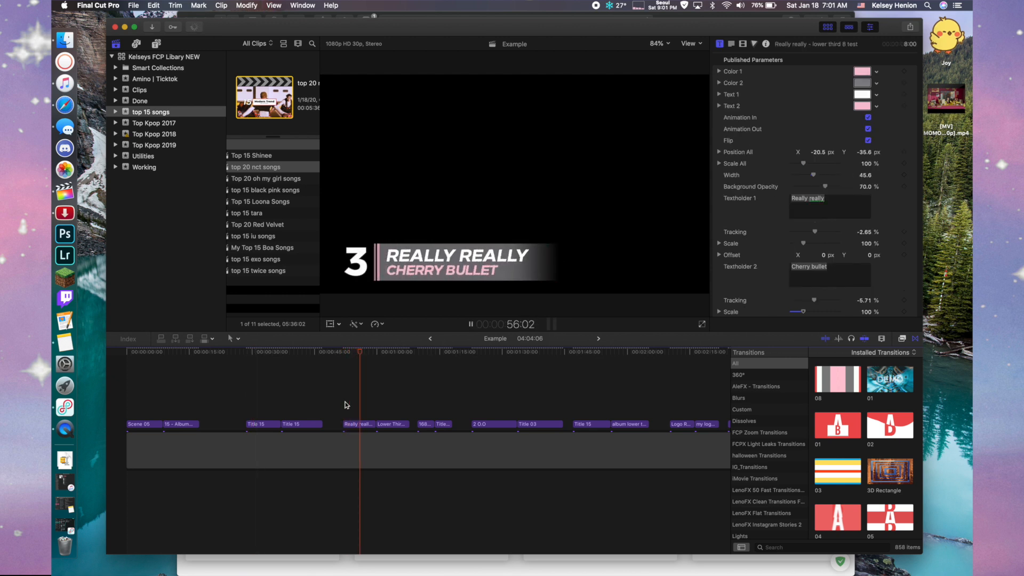
key("space")
key("space")
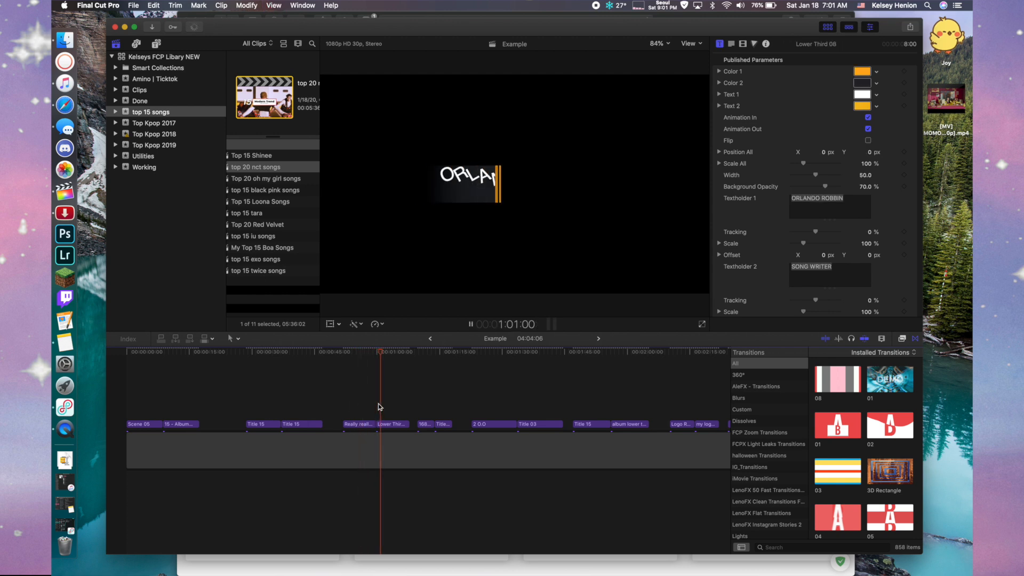
key("space")
Stack the Lower Third 08 title directly above the Really Really title and play both together
left_click_drag(380, 417, 345, 402)
left_click(345, 403)
key("space")
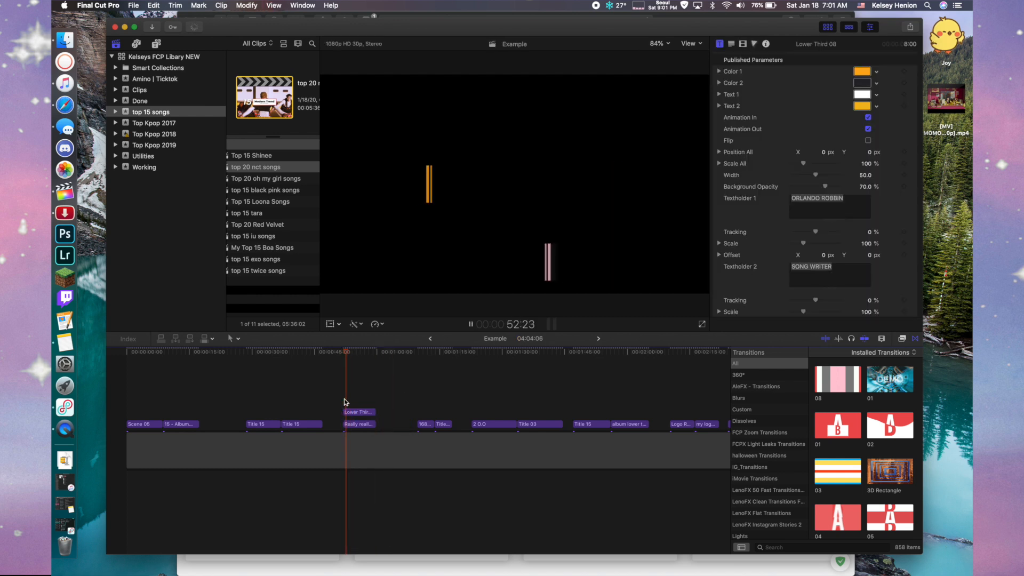
key("space")
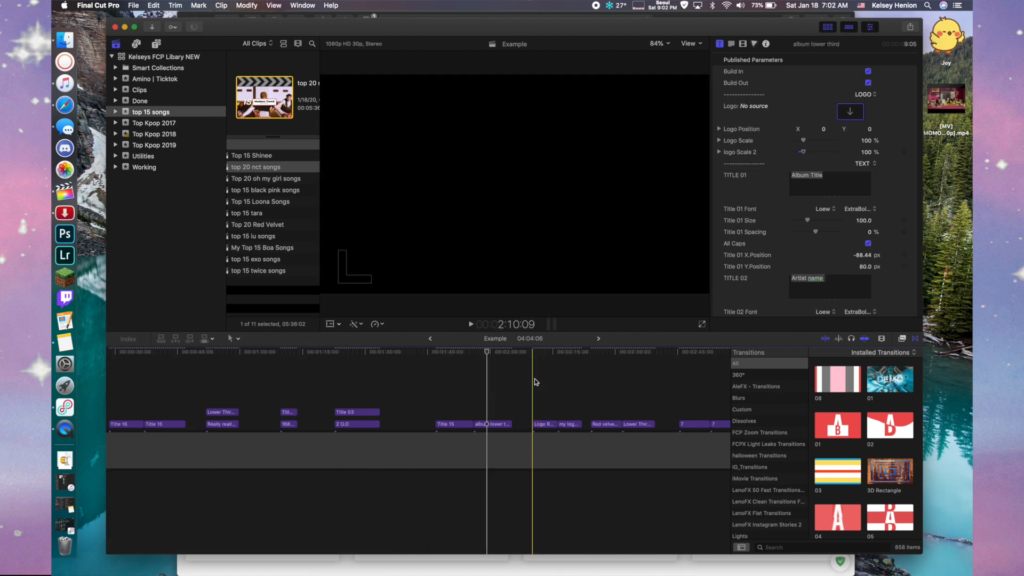
Play the Logo Reveal 15 template and the customized my logo 2 title, leaving the playhead on the finished flower logo
left_click(536, 381)
key("space")
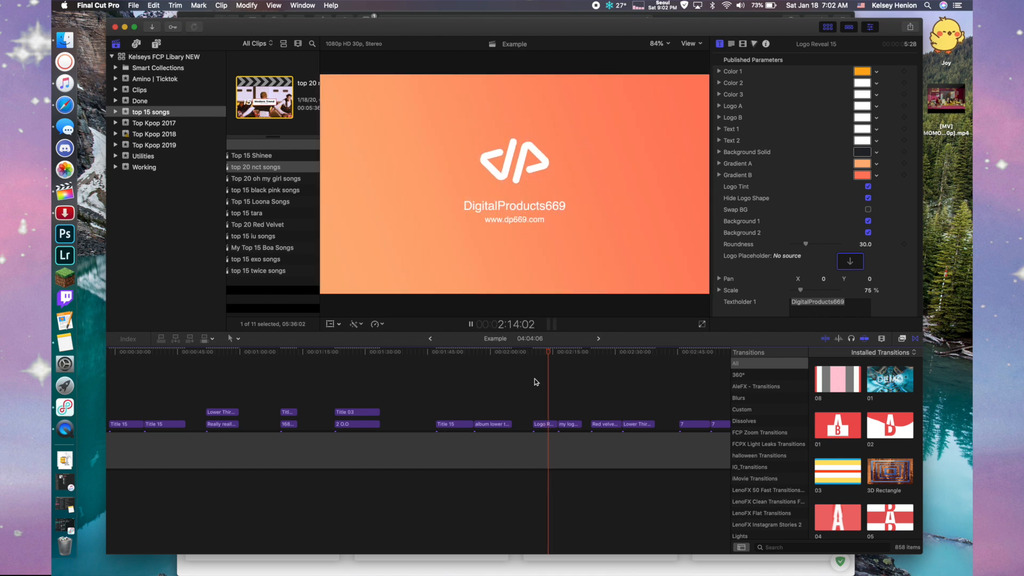
key("space")
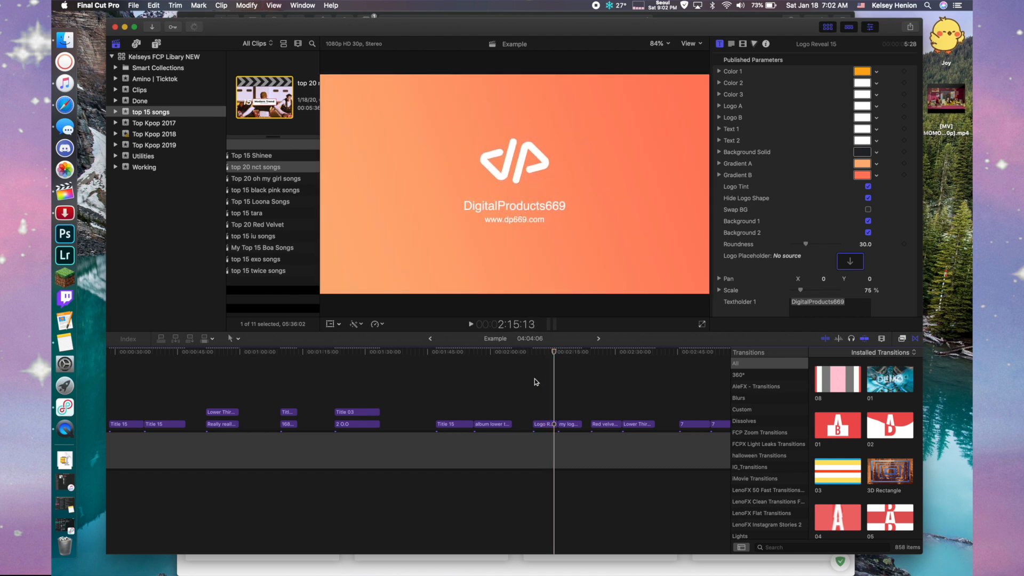
left_click(559, 391)
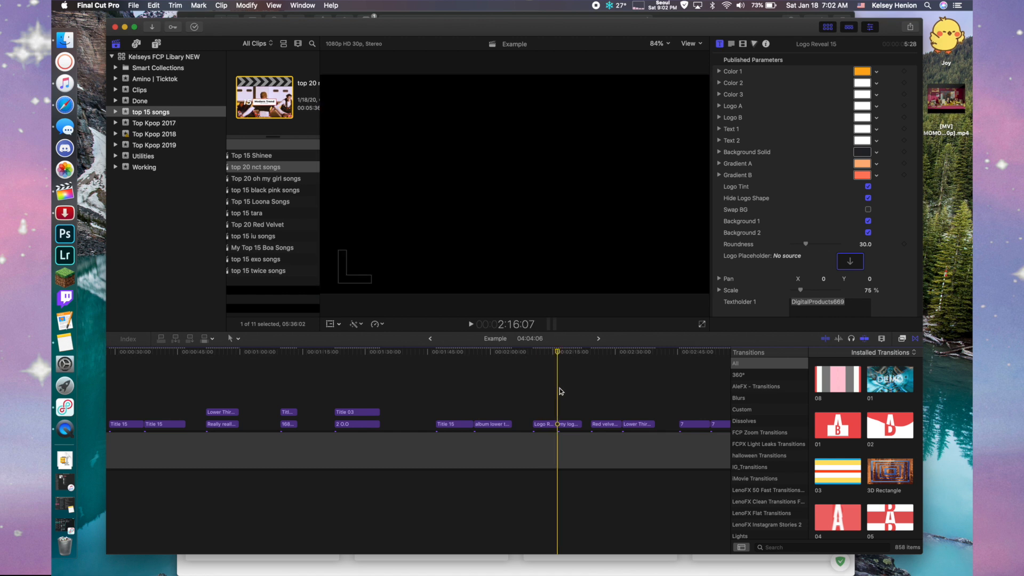
key("space")
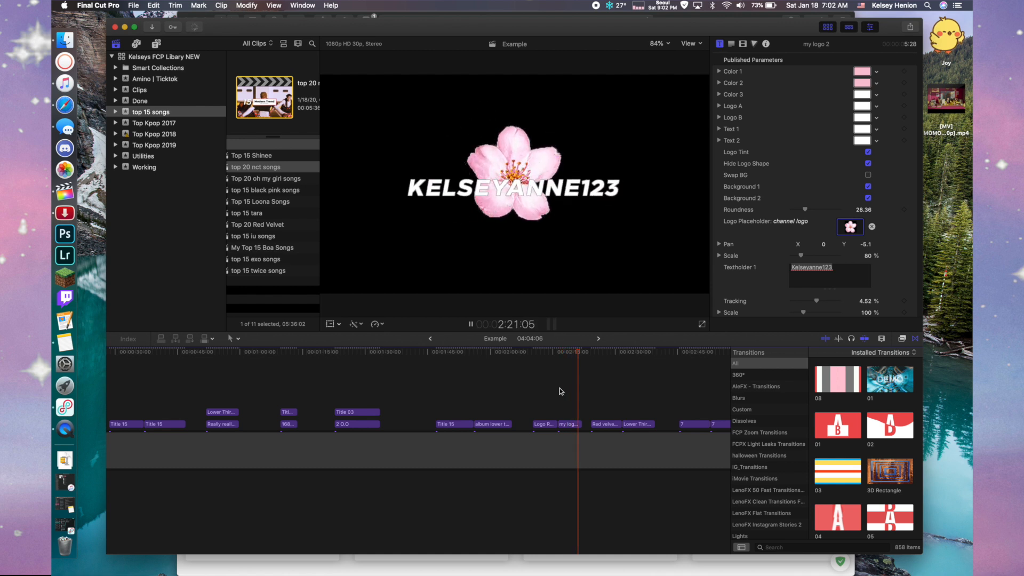
key("space")
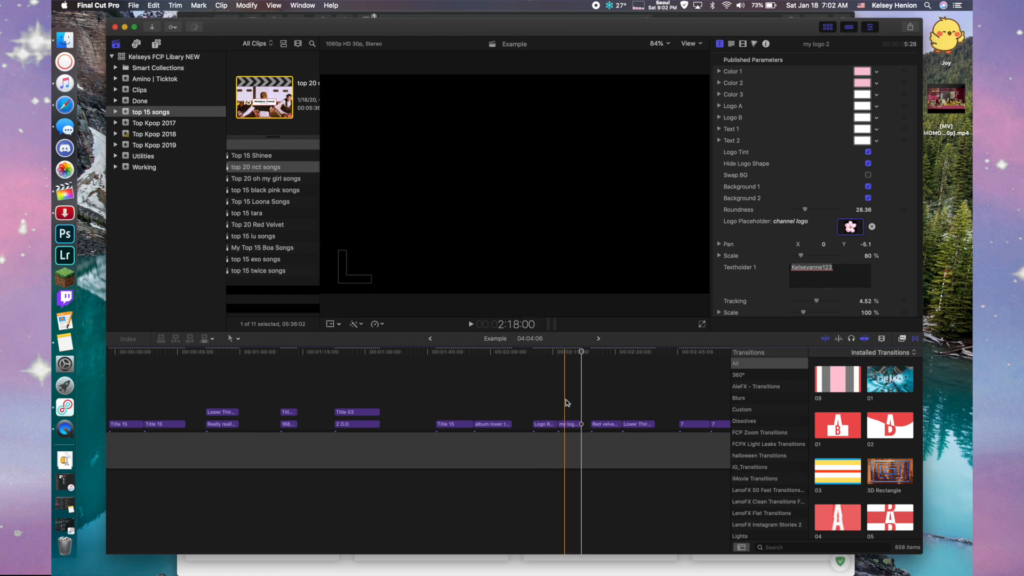
left_click(576, 403)
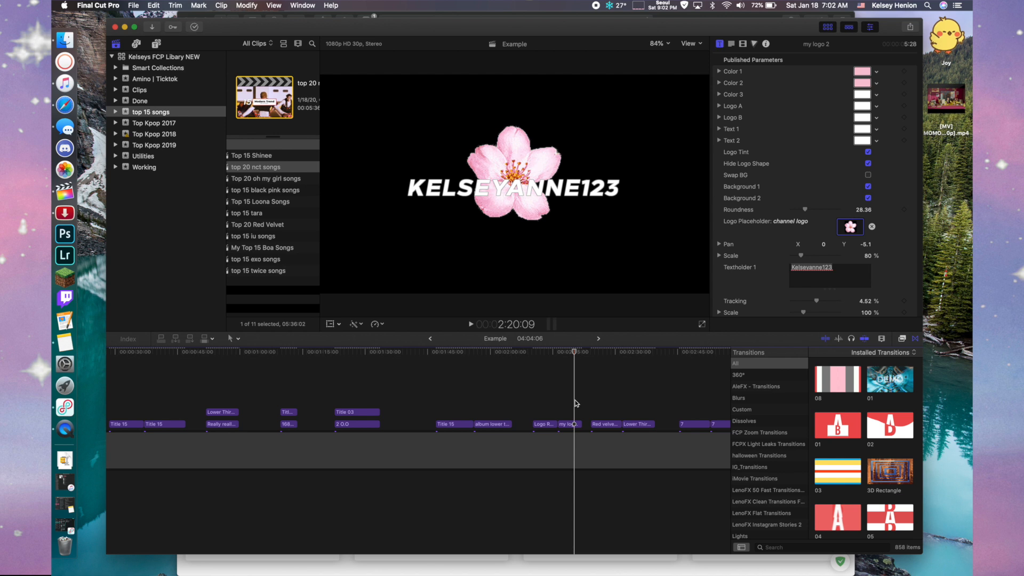
Show the installed applications, including Motion, in Launchpad and close the overview
left_click(65, 385)
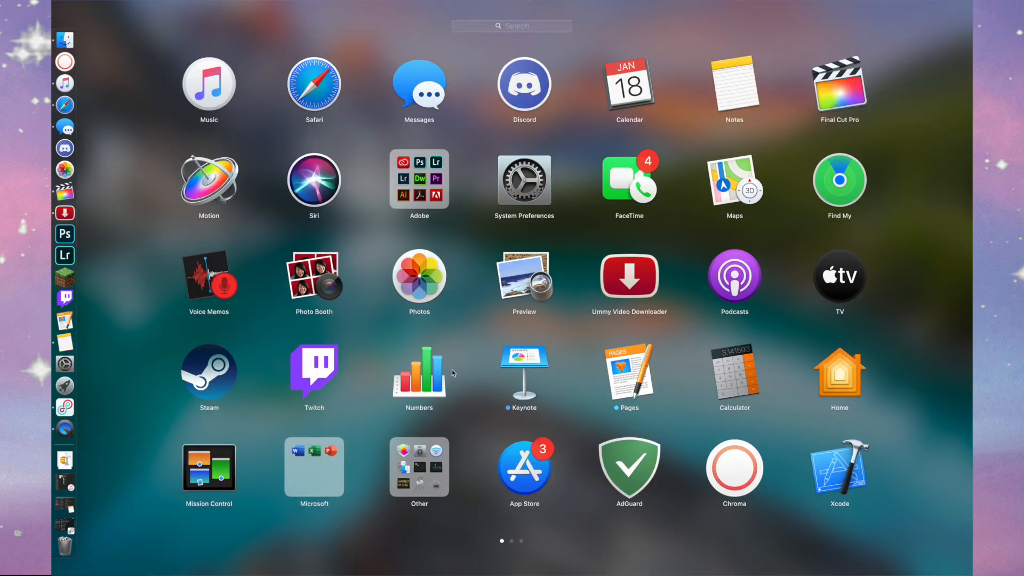
left_click(135, 253)
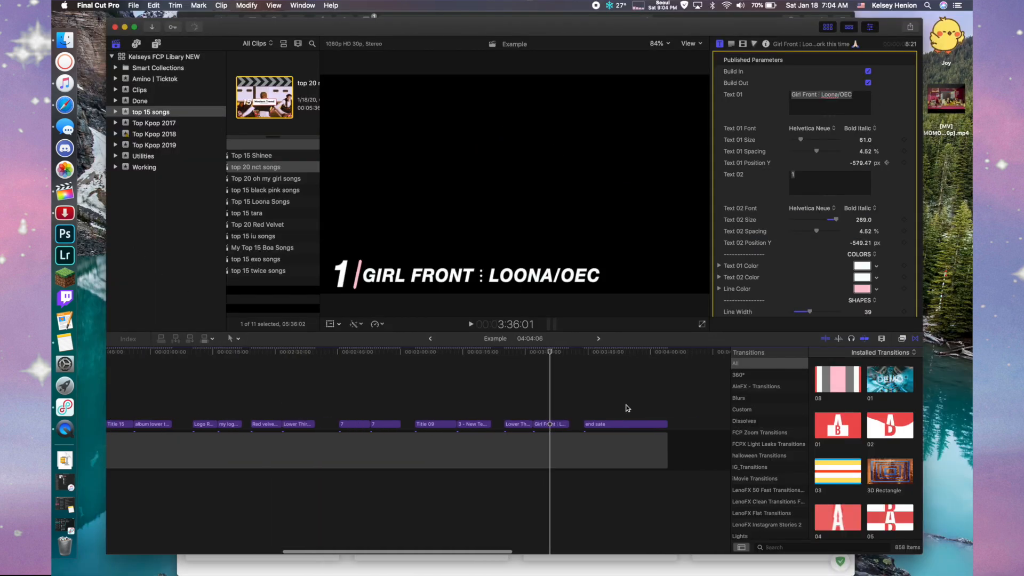
Play the end sate title in the Example timeline and return to the timeline's beginning
left_click(570, 404)
key("space")
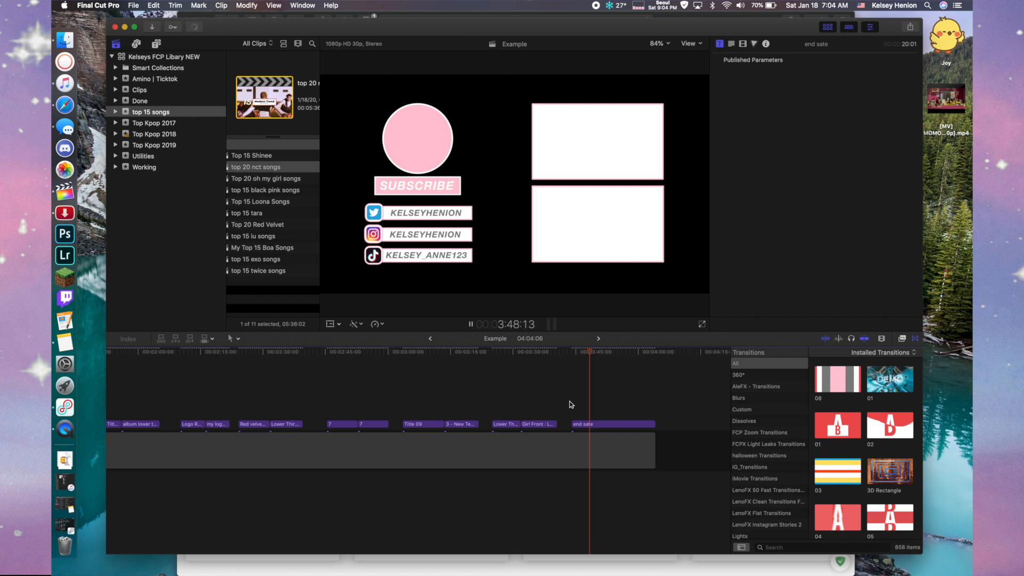
key("space")
left_click(571, 411)
key("space")
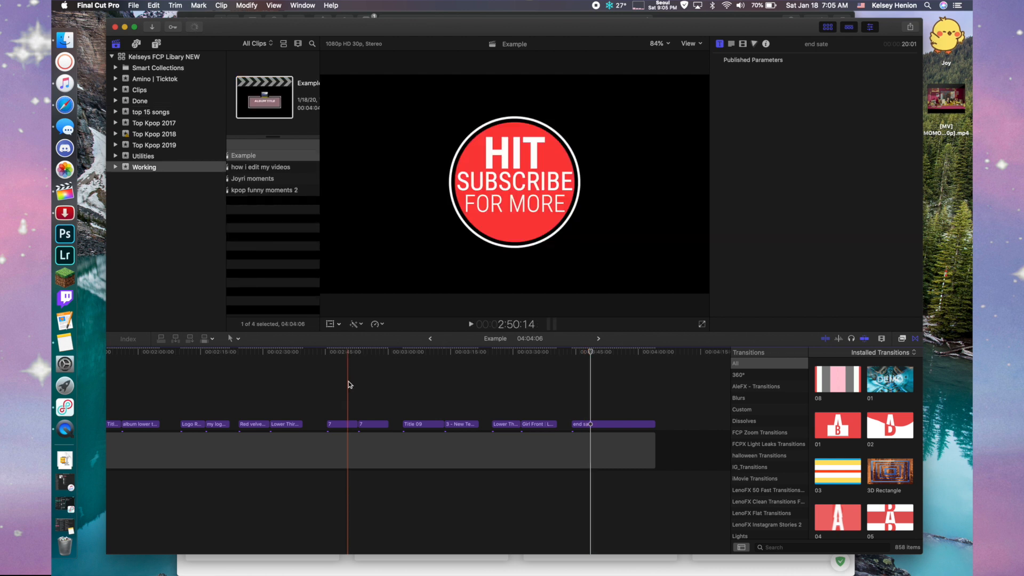
scroll(373, 440, "left", 6)
scroll(373, 441, "left", 1)
left_click(331, 422)
scroll(331, 422, "left", 3)
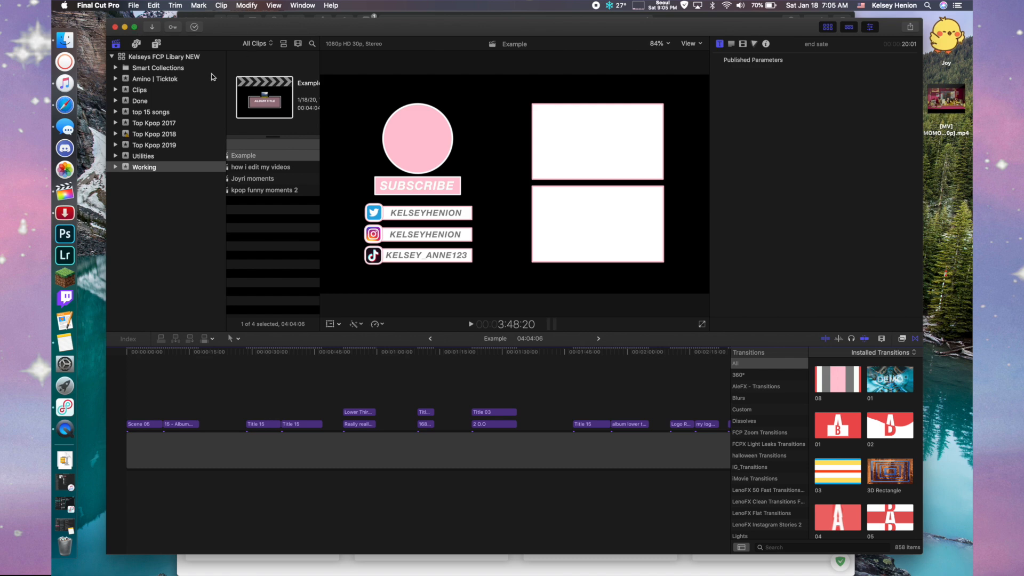
Create a project named "example edit" in the Working event, at 1080p HD, 1920x1080 and 30p
left_click(133, 6)
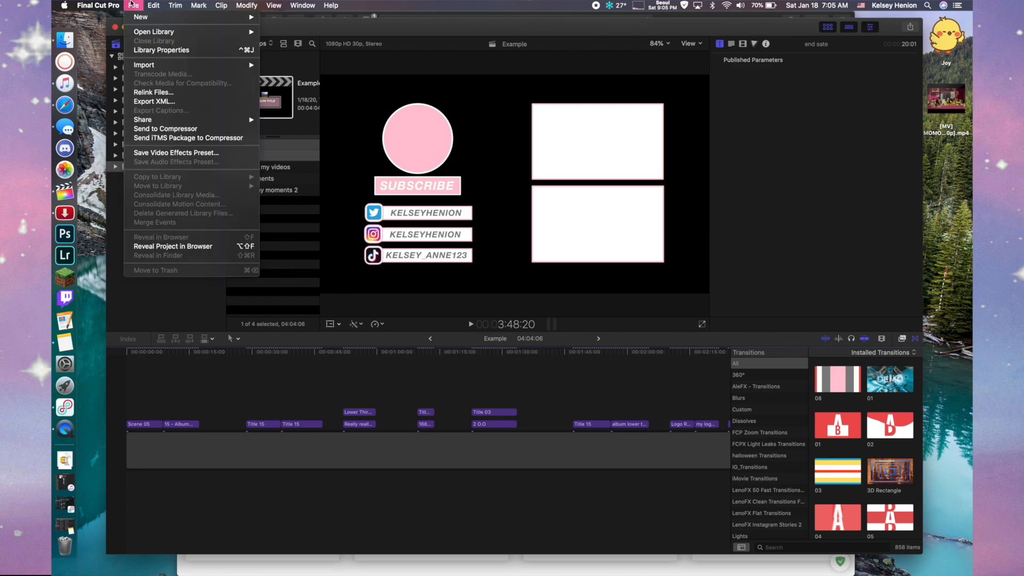
mouse_move(137, 17)
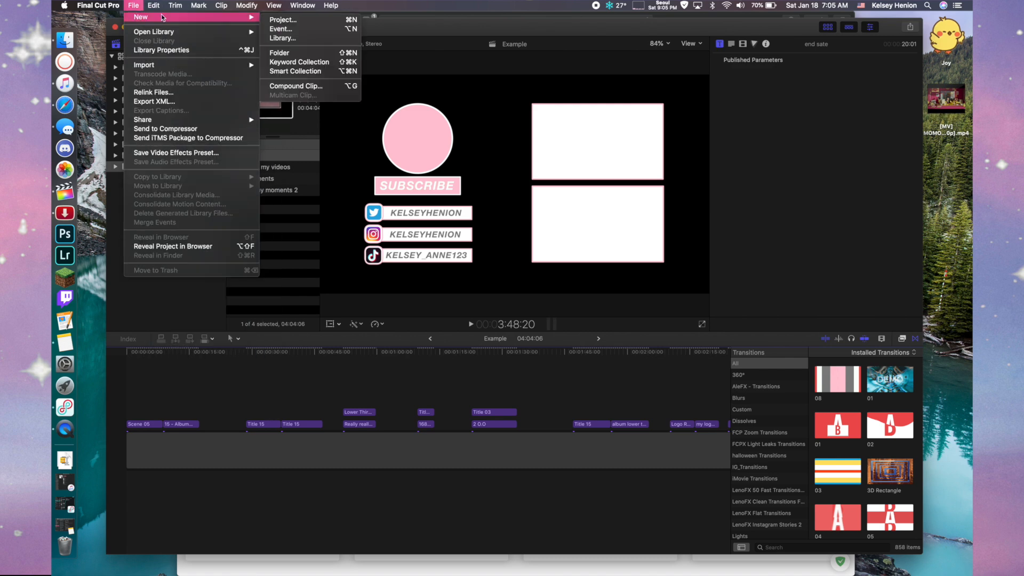
left_click(281, 19)
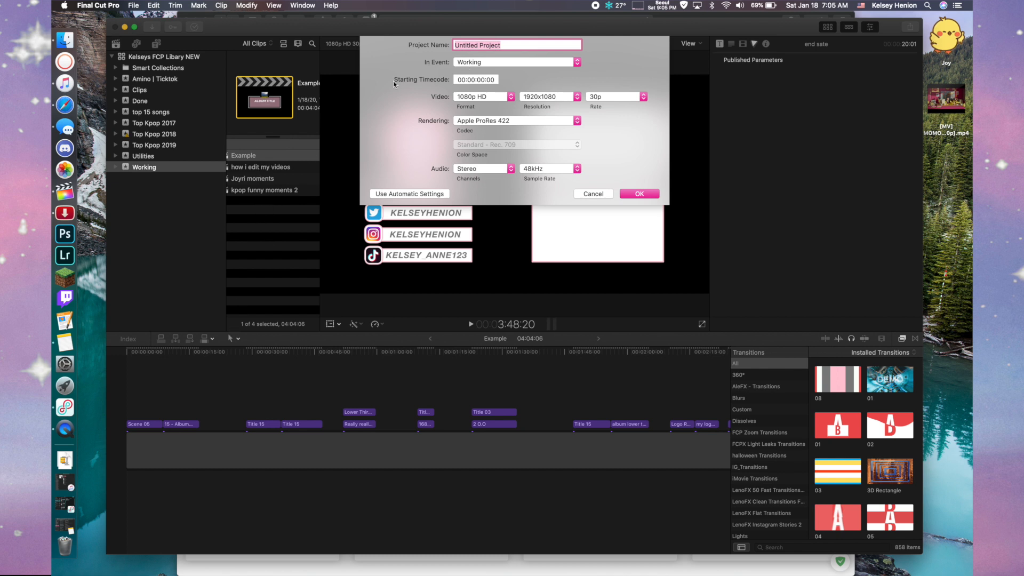
key("BackSpace")
left_click(598, 97)
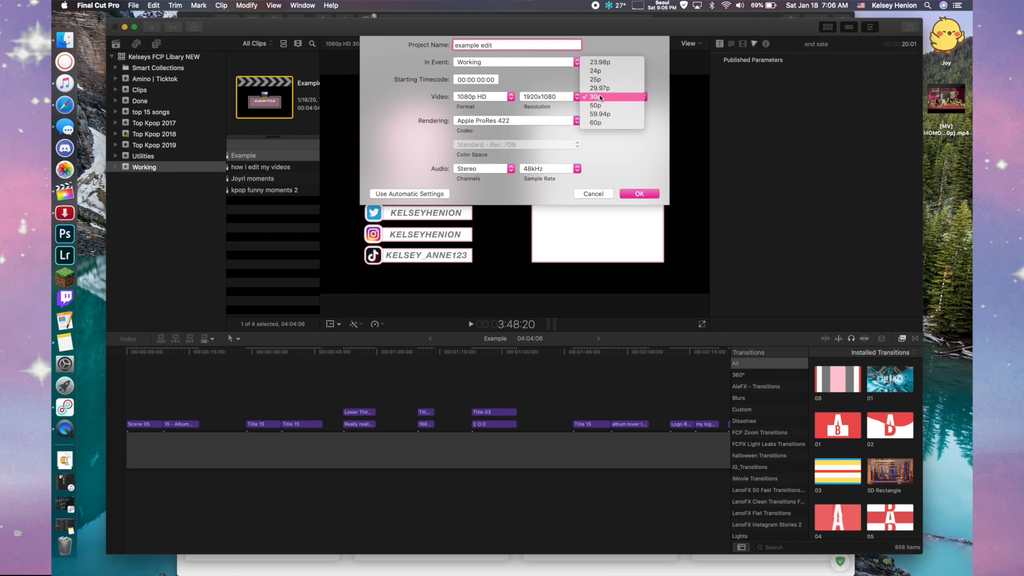
left_click(602, 97)
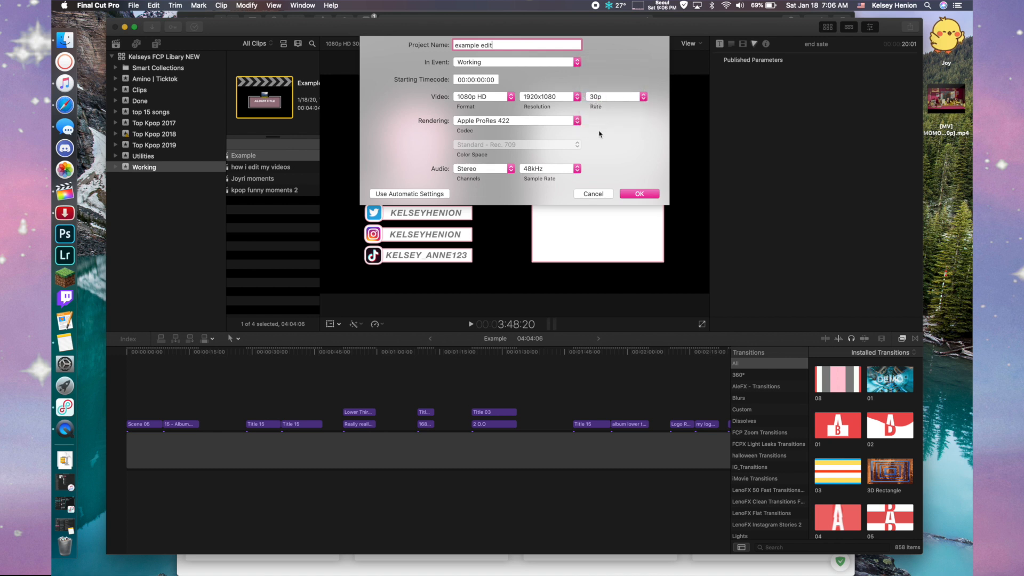
left_click(628, 195)
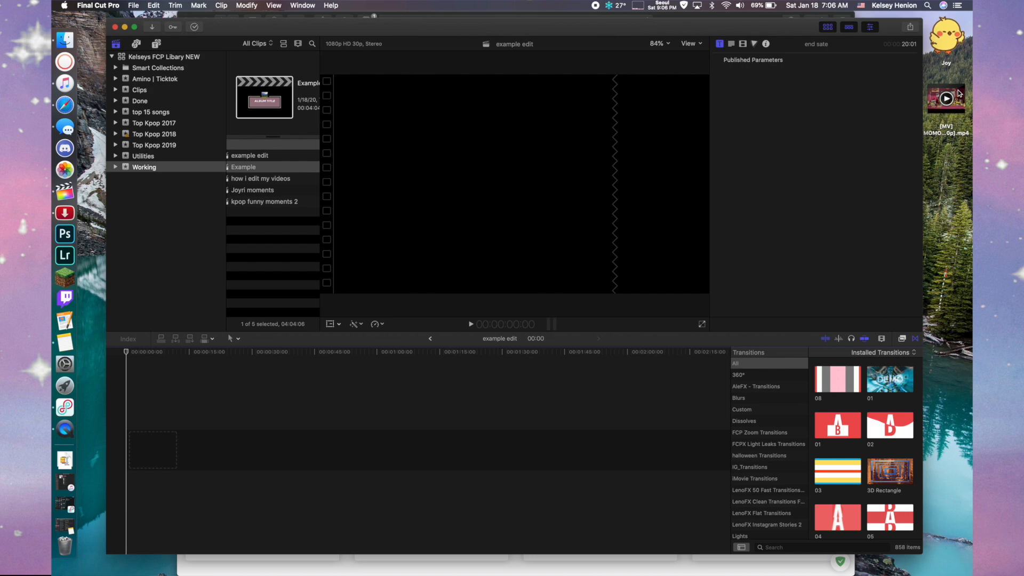
Add the MOMOLAND Thumbs Up video from the desktop to the example edit timeline and play it from around 41 seconds
left_click_drag(958, 94, 442, 467)
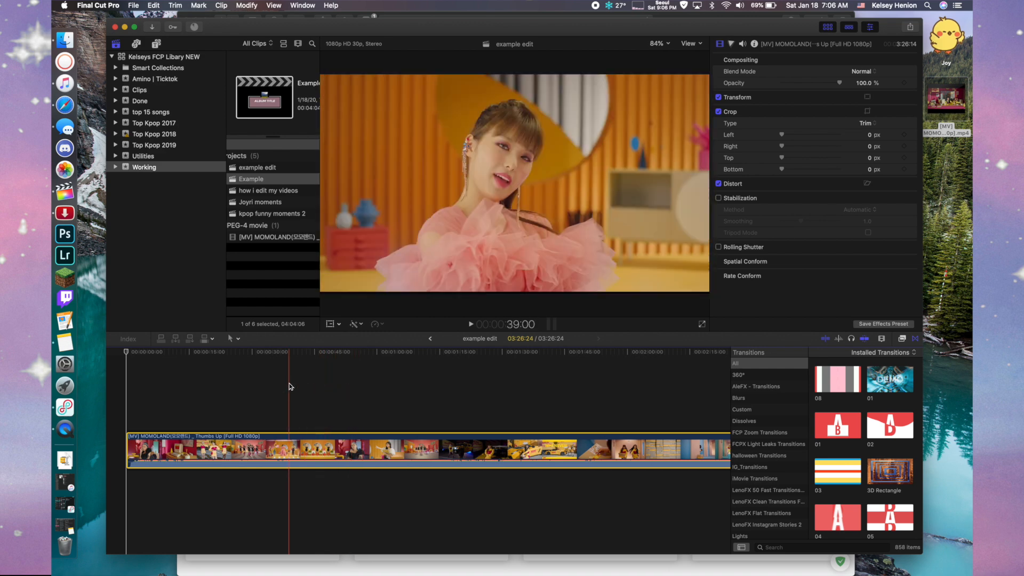
left_click(281, 385)
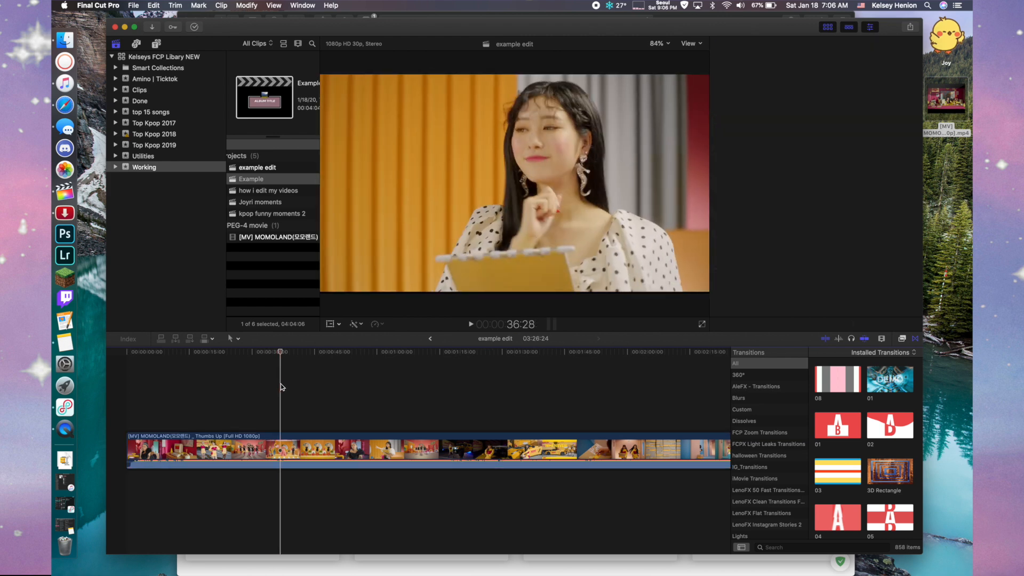
key("super+4")
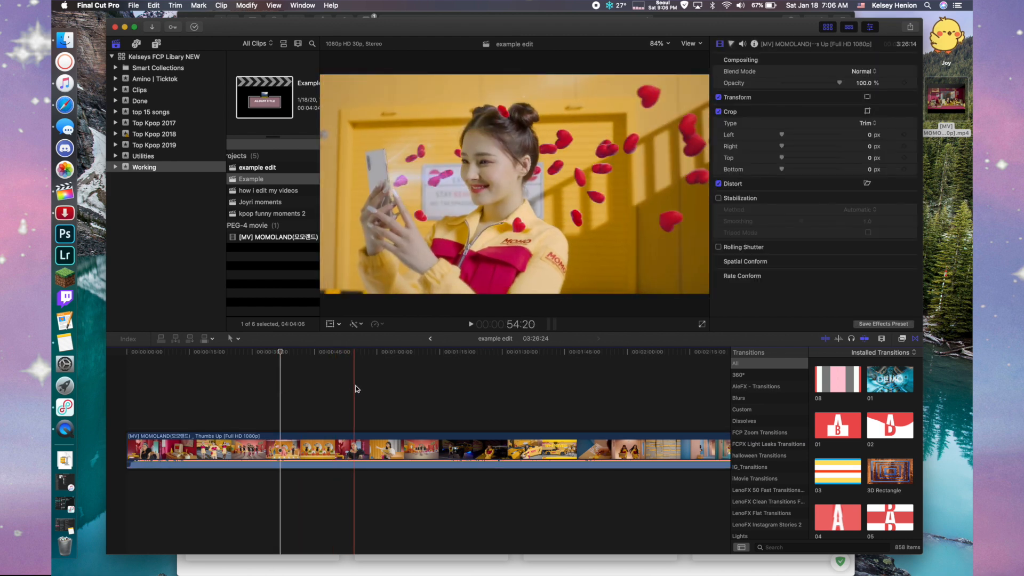
left_click(327, 385)
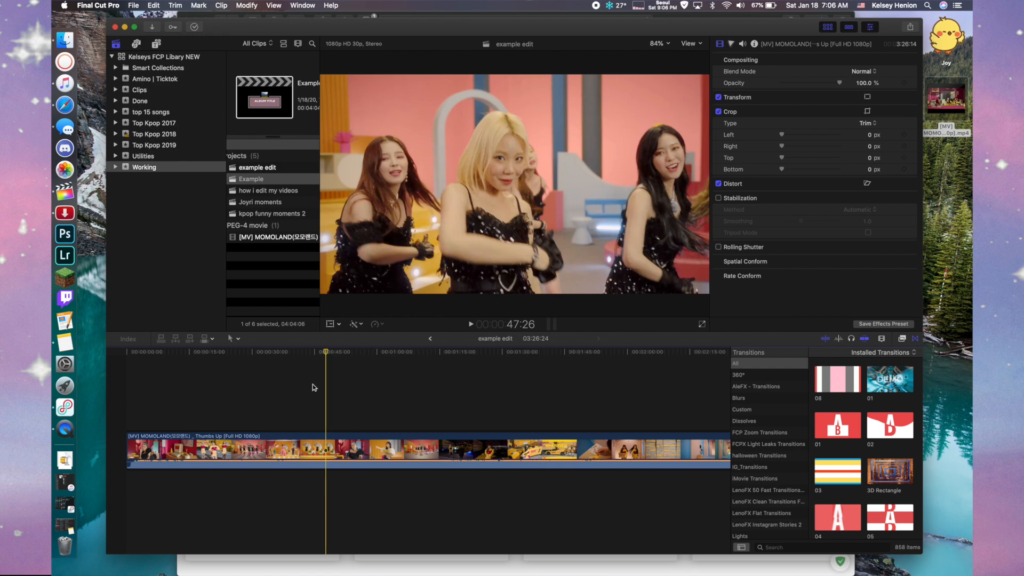
left_click(298, 382)
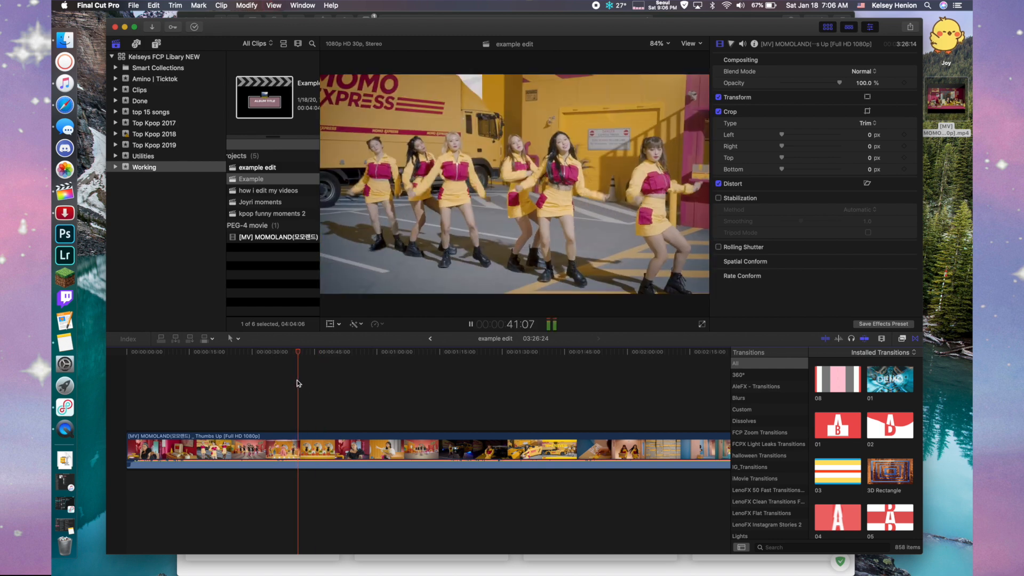
Split the MOMOLAND clip during playback at about 45:22 and again at 57:21
left_click(310, 441)
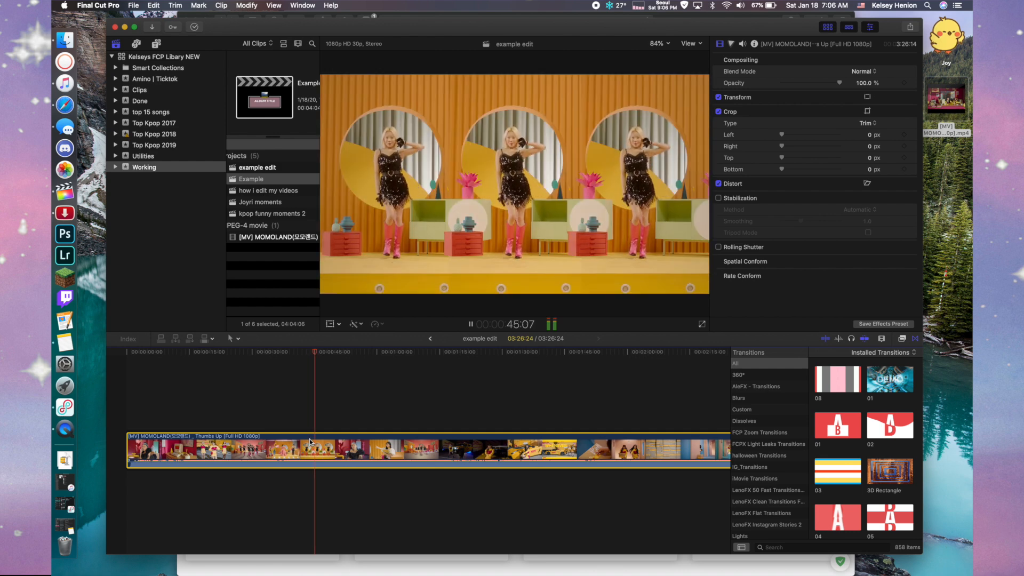
key("space")
key("super+b")
key("space")
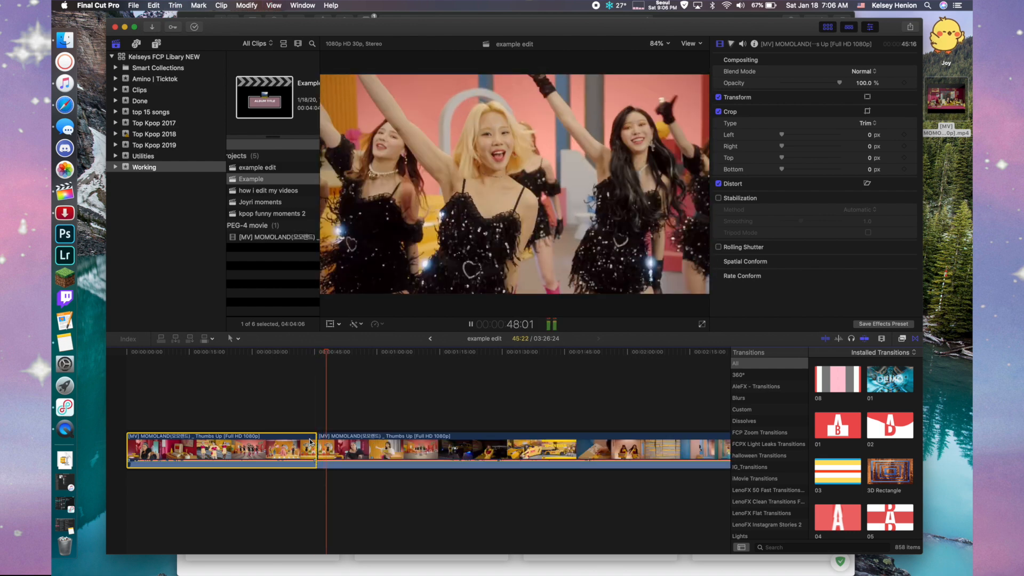
left_click(352, 454)
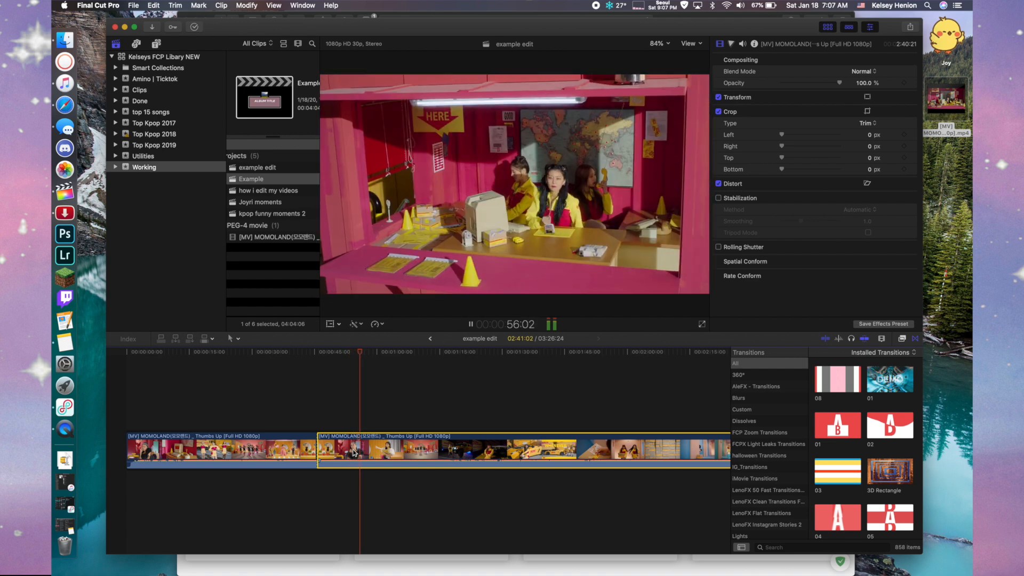
key("space")
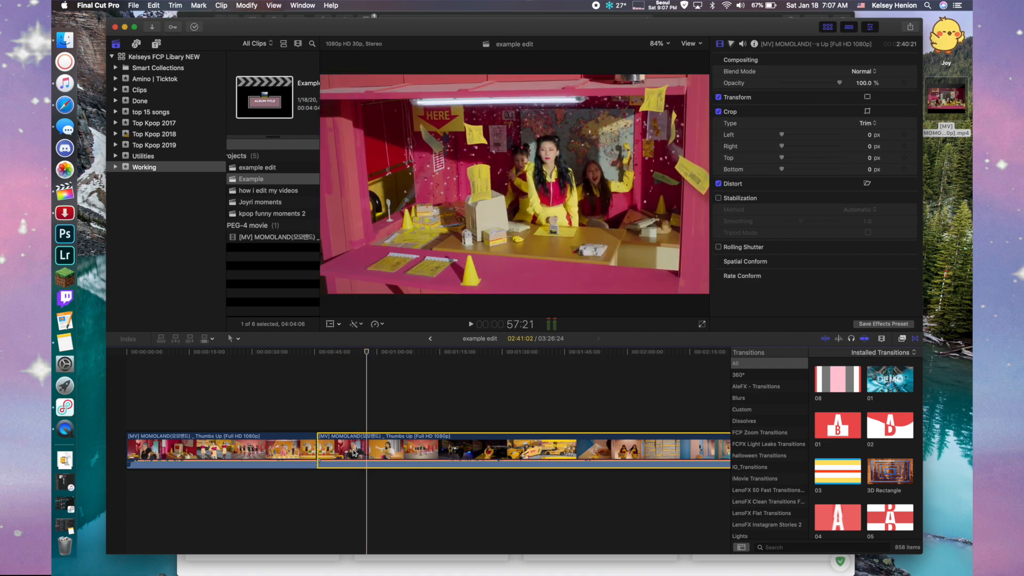
key("super+b")
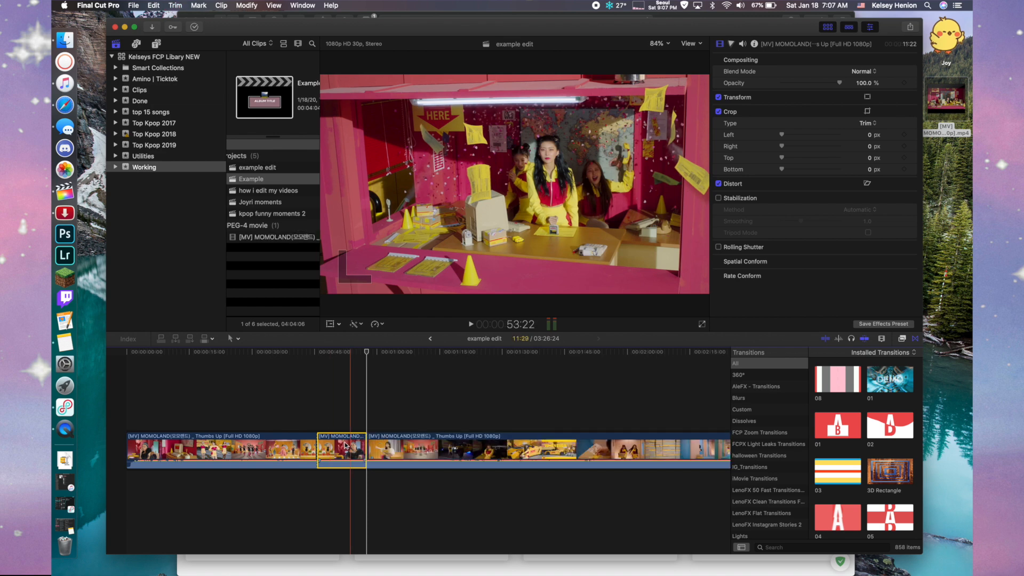
Delete the MOMOLAND segments after and before the two cuts, keeping only the short middle section
left_click(426, 444)
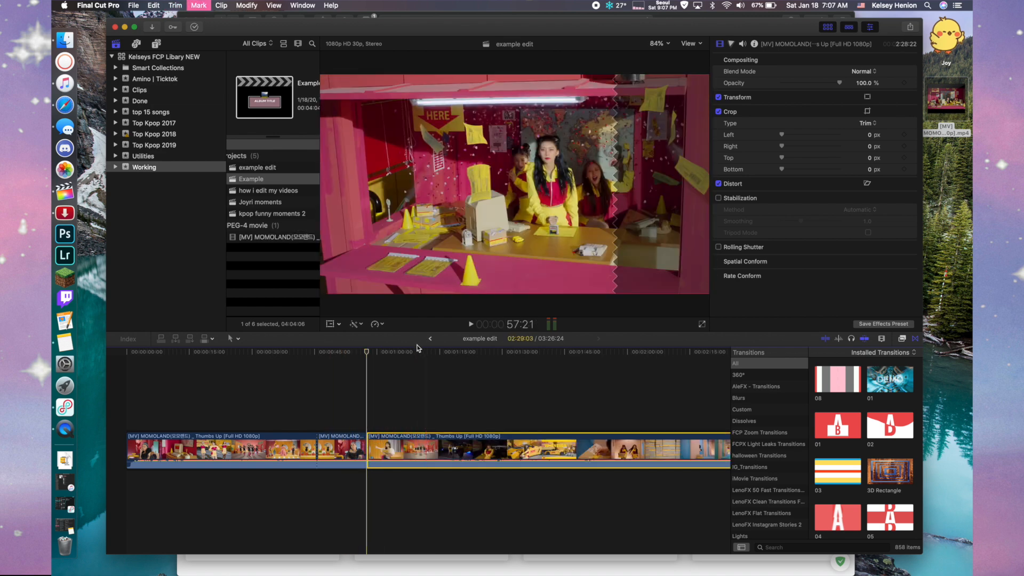
key("Delete")
left_click(292, 443)
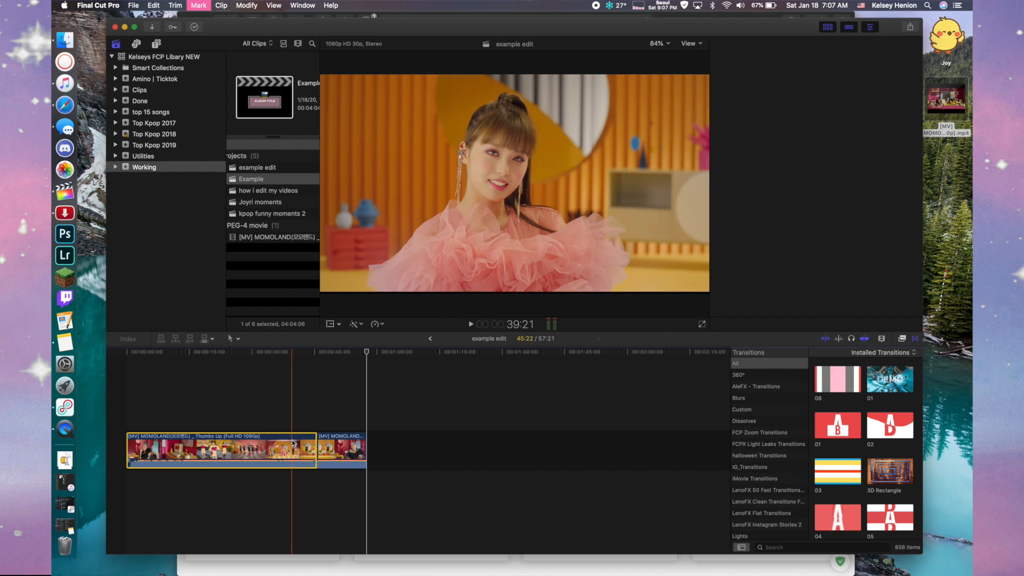
key("Delete")
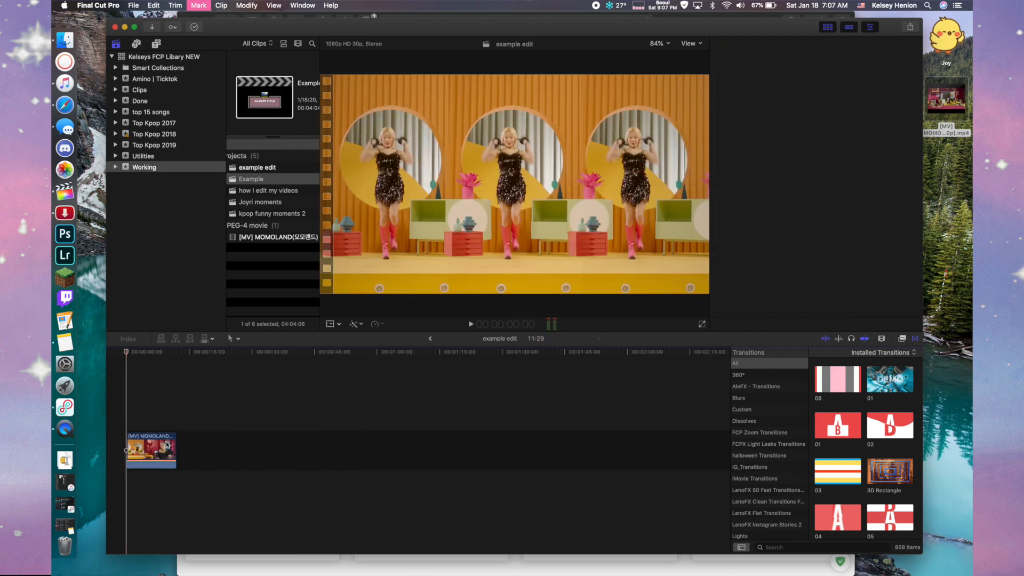
left_click(160, 438)
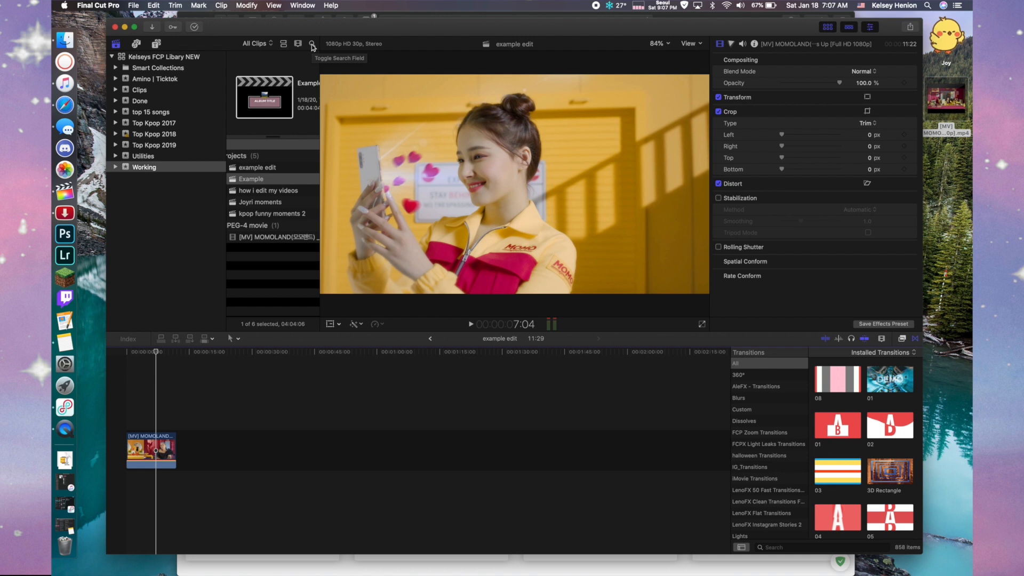
Search the entire library for "red velve"
left_click(167, 61)
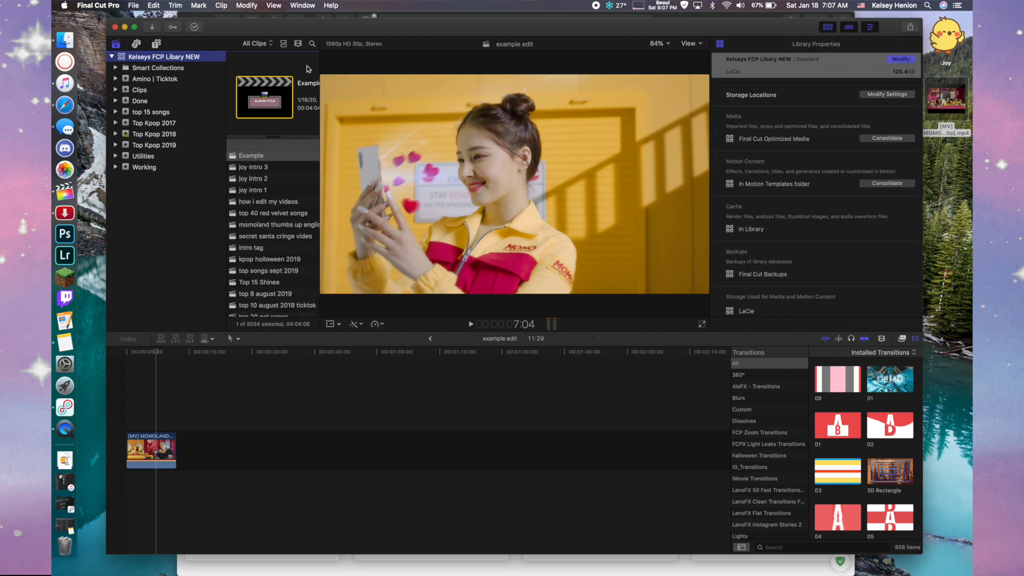
left_click(312, 45)
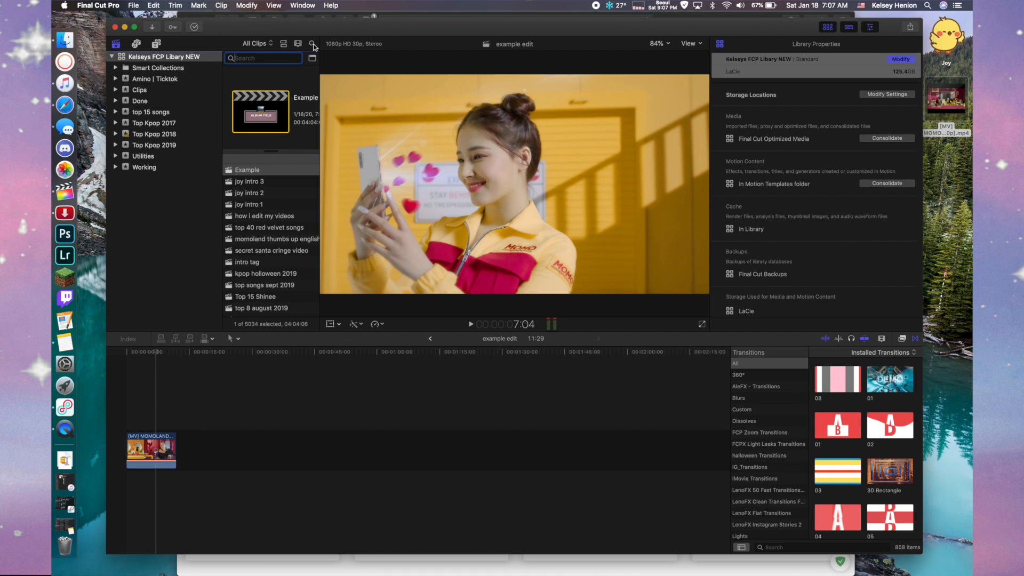
type("red velve")
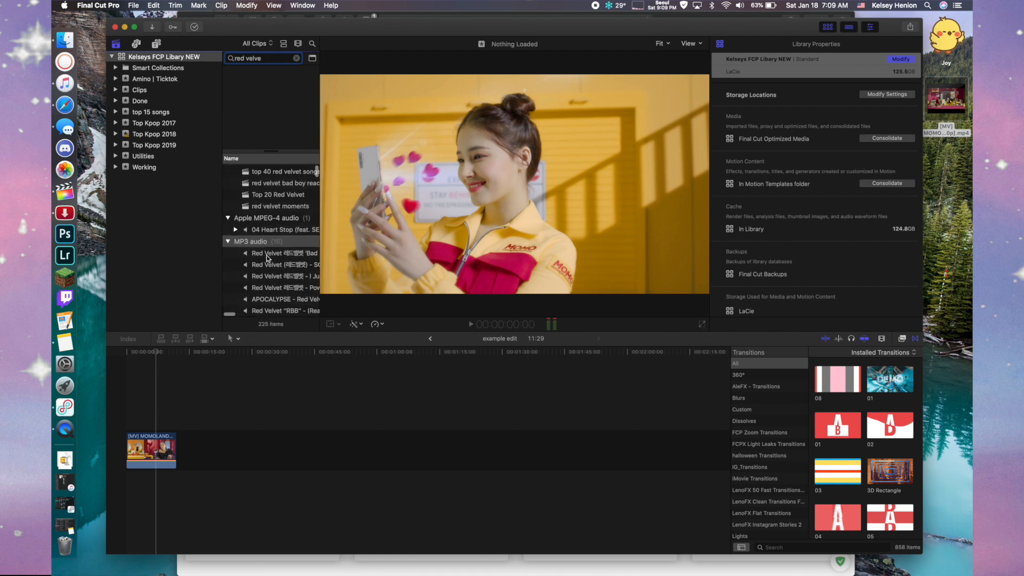
Find the Red Velvet Russian Roulette MV among the search results and append it to the end of the timeline
scroll(267, 259, "down", 3)
scroll(267, 259, "down", 10)
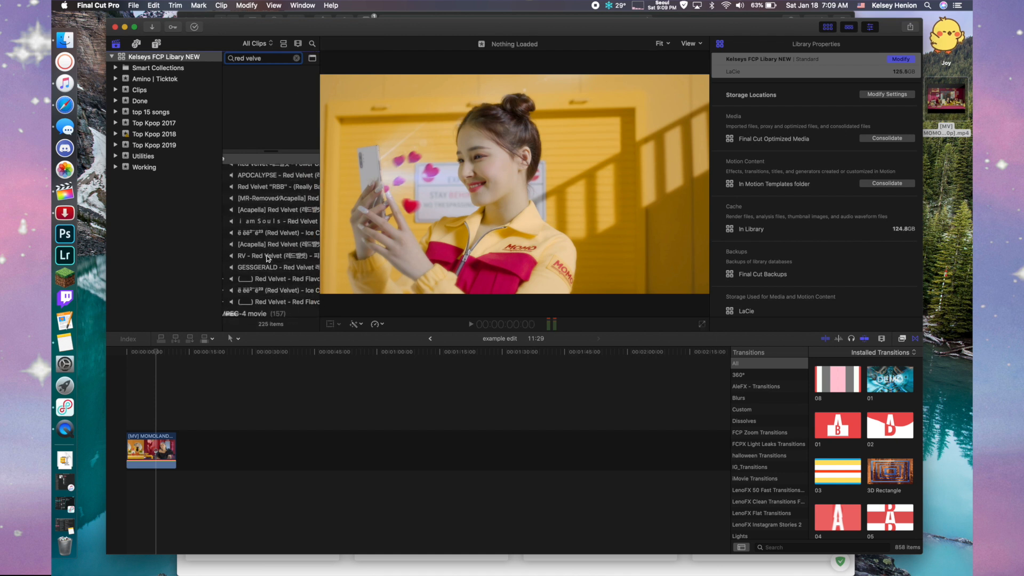
scroll(268, 259, "down", 3)
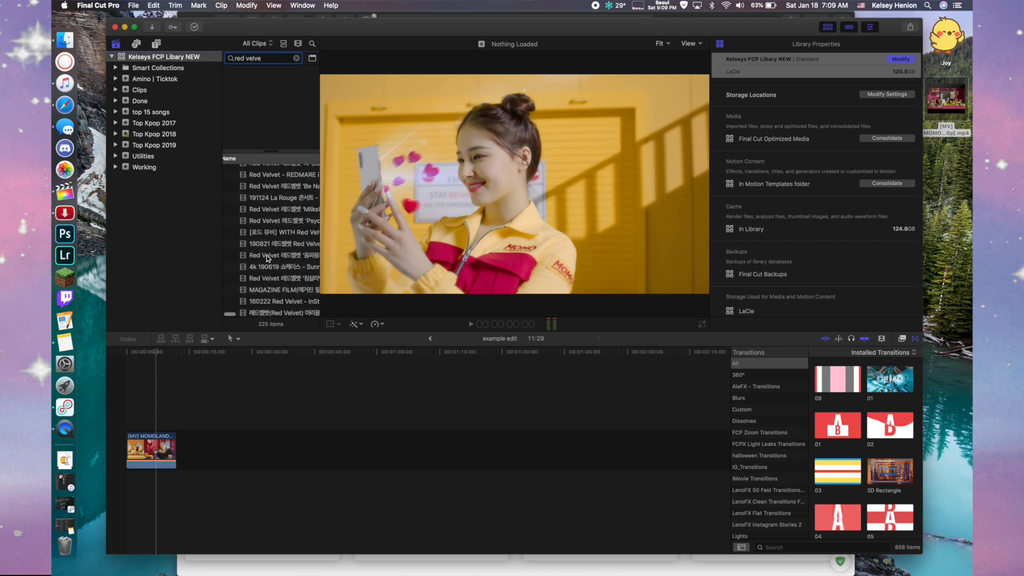
scroll(268, 259, "right", 3)
scroll(268, 258, "down", 6)
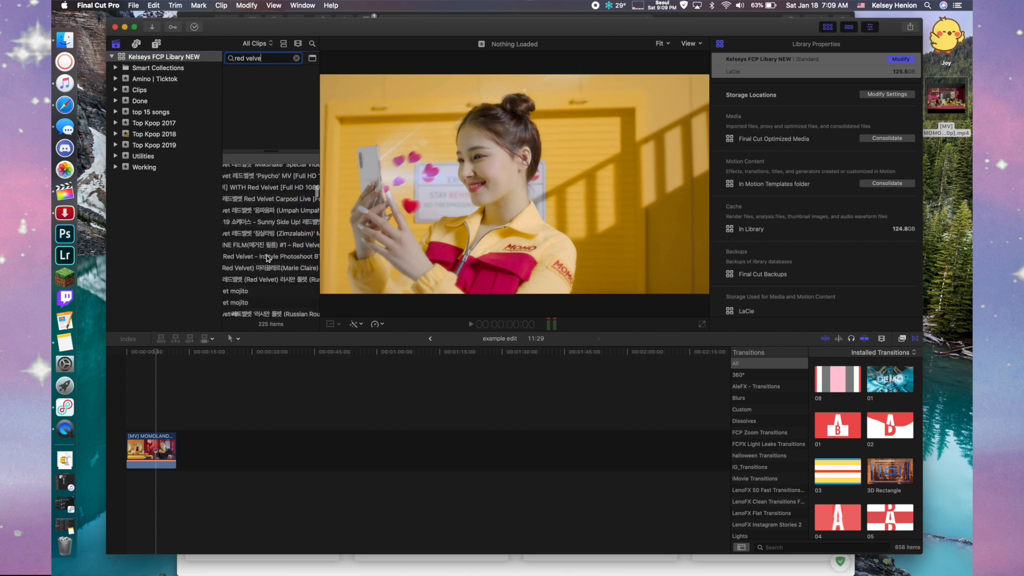
scroll(268, 258, "down", 2)
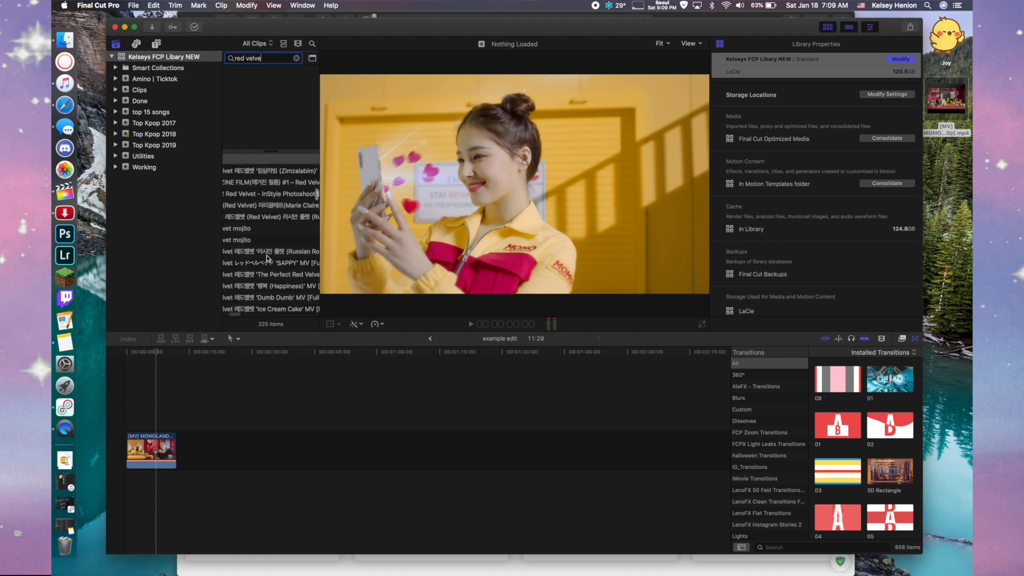
left_click(268, 246)
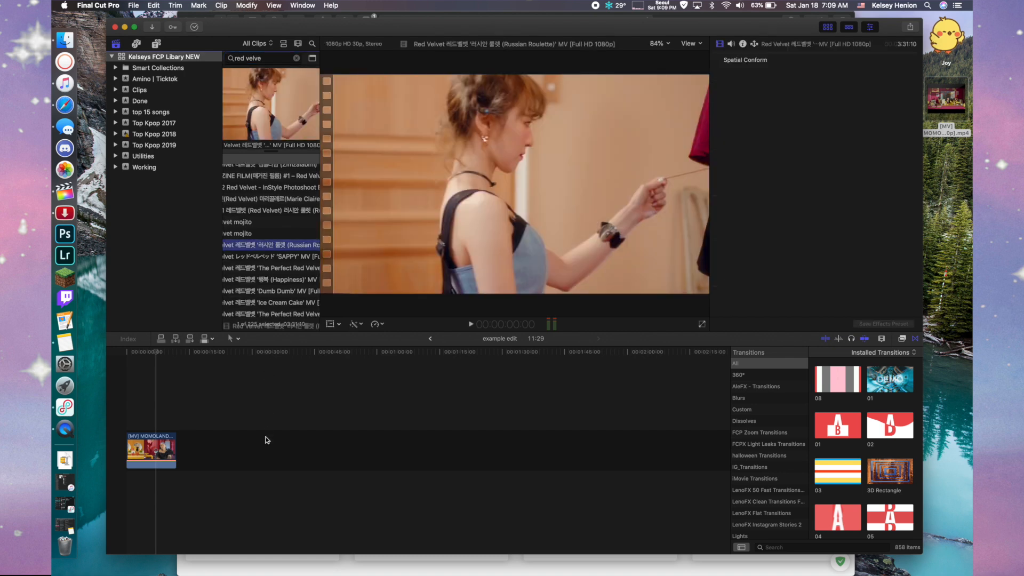
key("e")
Insert the Red Velvet Psycho MV into the timeline directly after the MOMOLAND clip
scroll(265, 268, "down", 4)
scroll(266, 268, "right", 2)
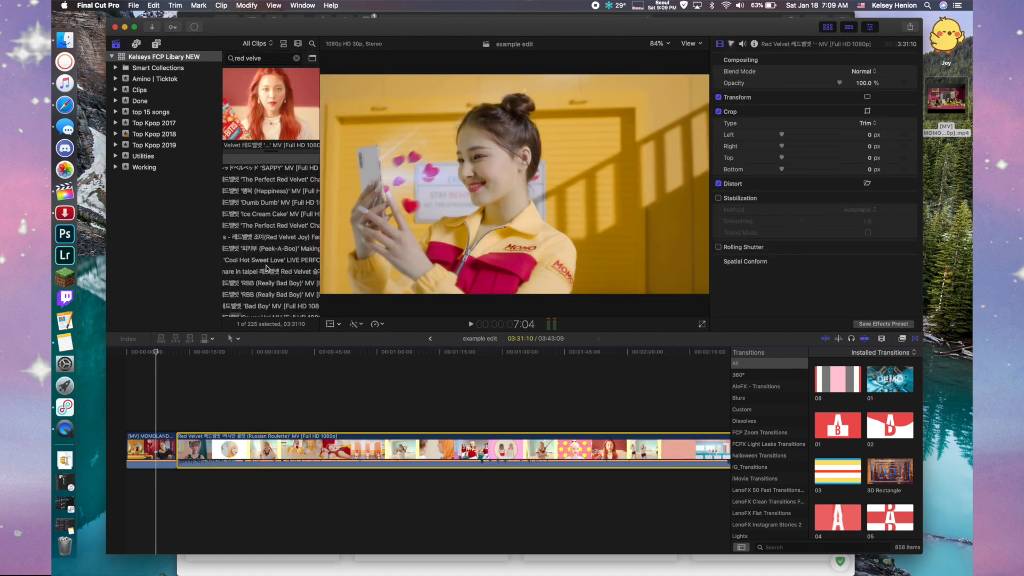
scroll(267, 269, "down", 2)
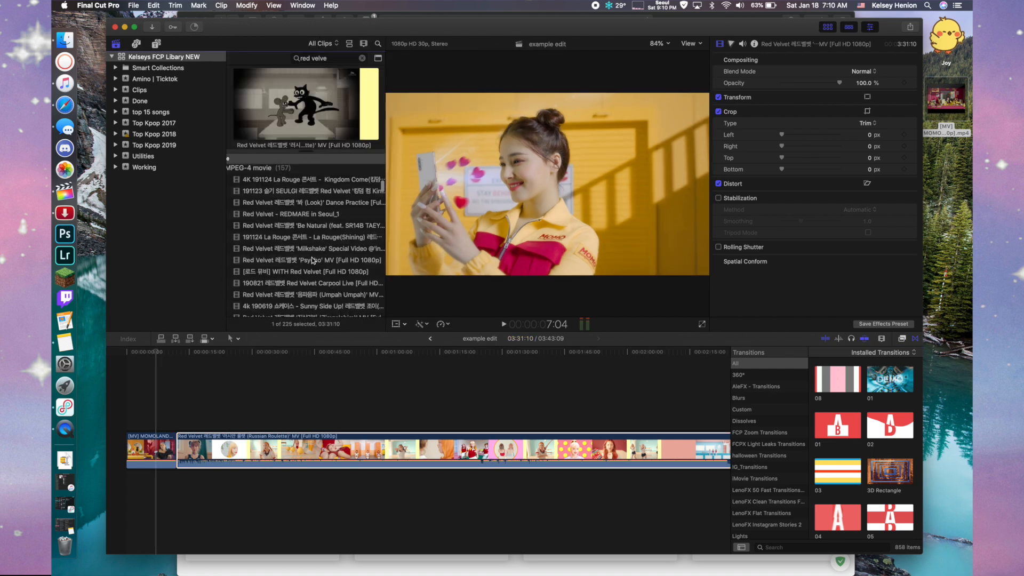
left_click_drag(313, 260, 180, 448)
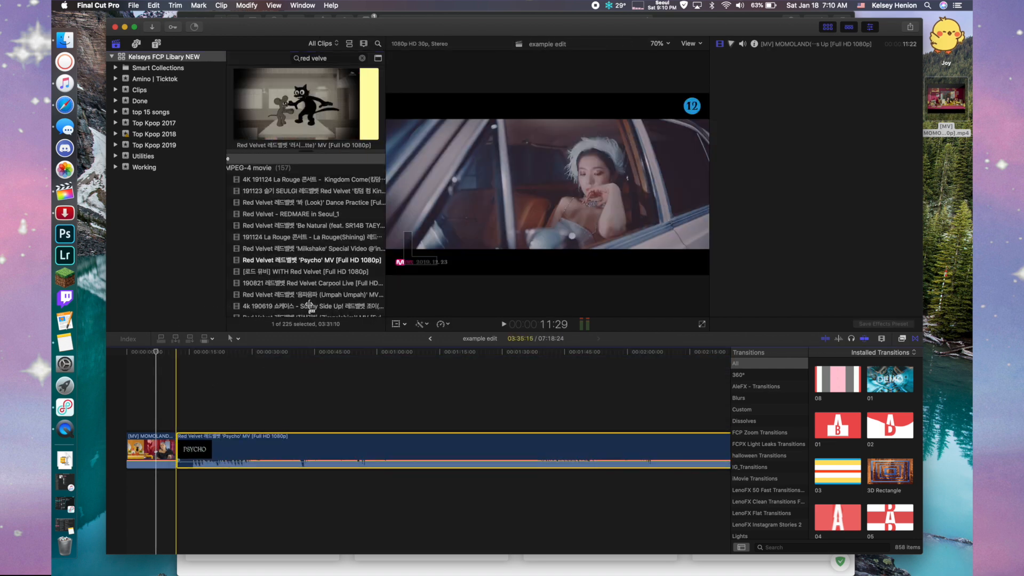
Browse the Red Velvet song clips grouped under No Data in the library search results
scroll(319, 258, "down", 5)
scroll(319, 259, "down", 10)
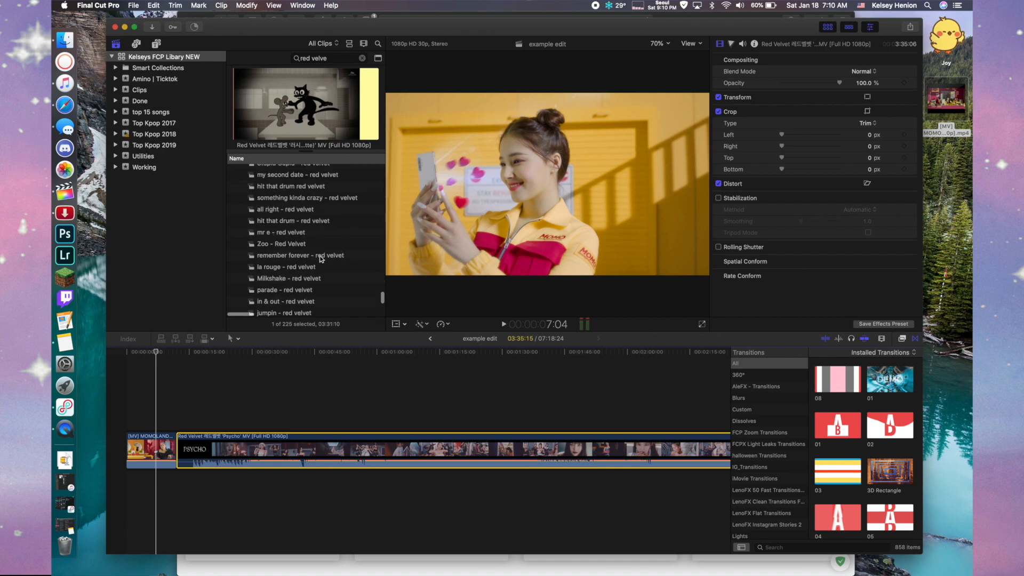
scroll(318, 255, "up", 5)
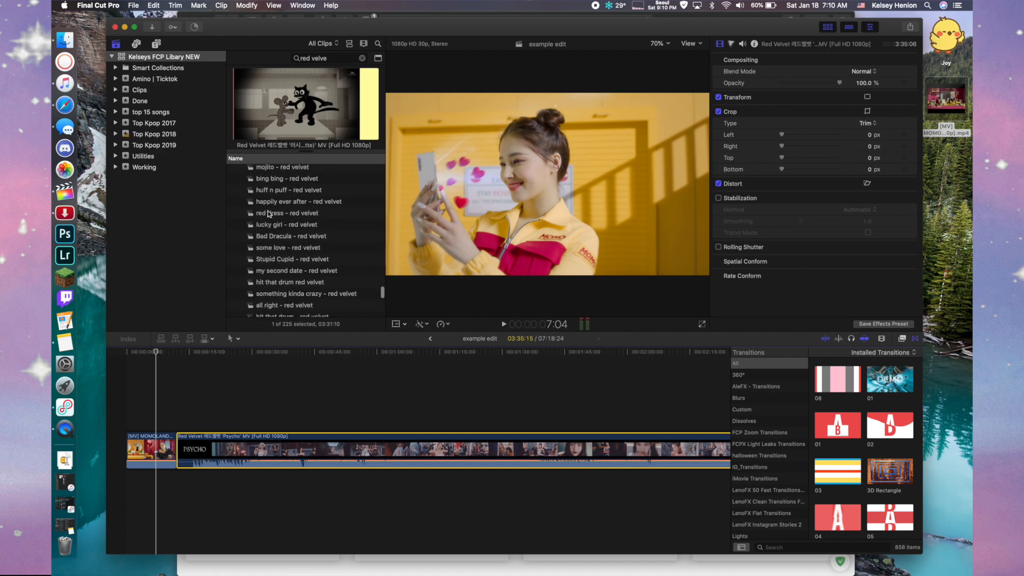
scroll(259, 249, "up", 5)
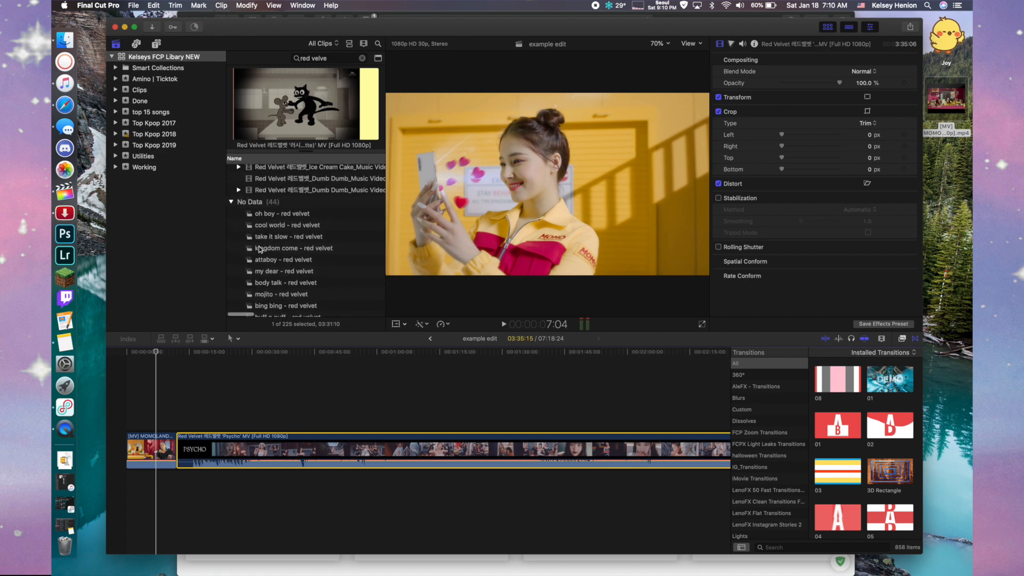
scroll(305, 216, "down", 5)
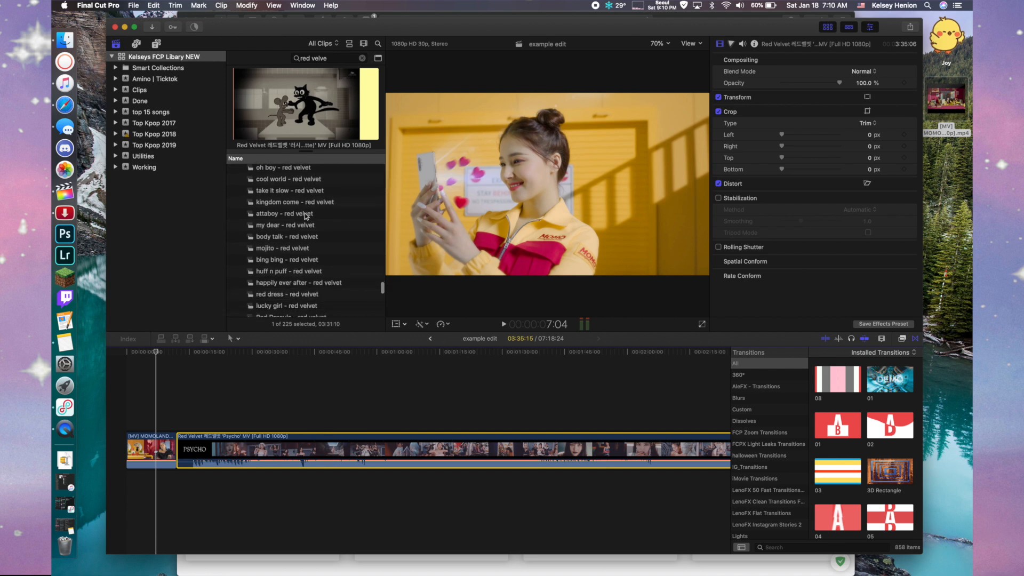
Insert the "in & out - red velvet" and "some love - red velvet" clips, in that order, between the MOMOLAND and Psycho clips
left_click(291, 240)
left_click_drag(292, 242, 203, 434)
scroll(277, 247, "down", 5)
left_click(277, 247)
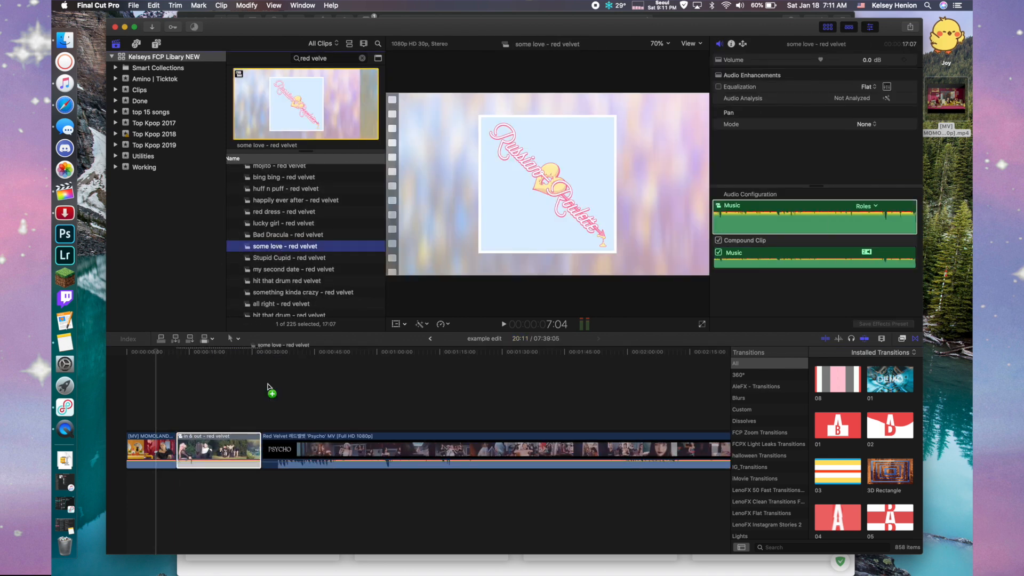
left_click_drag(269, 388, 263, 440)
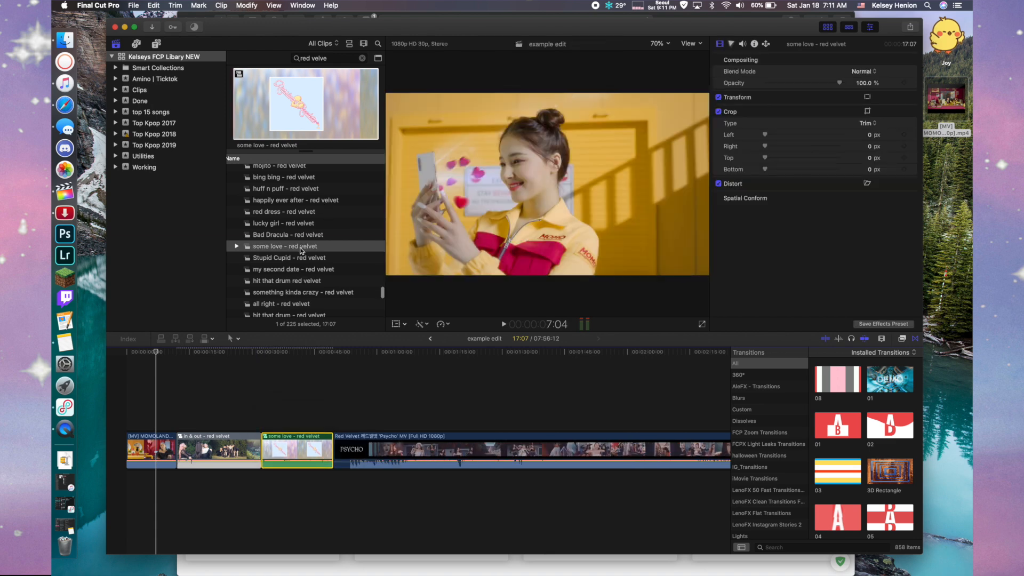
Clear the library search and narrow the browser to enlarge the viewer
scroll(297, 234, "down", 10)
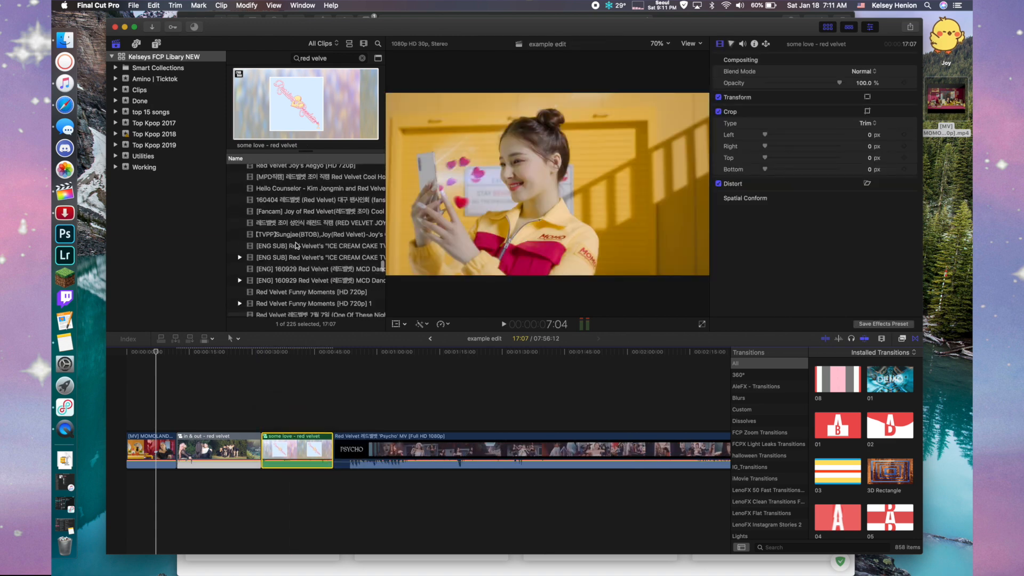
left_click(363, 58)
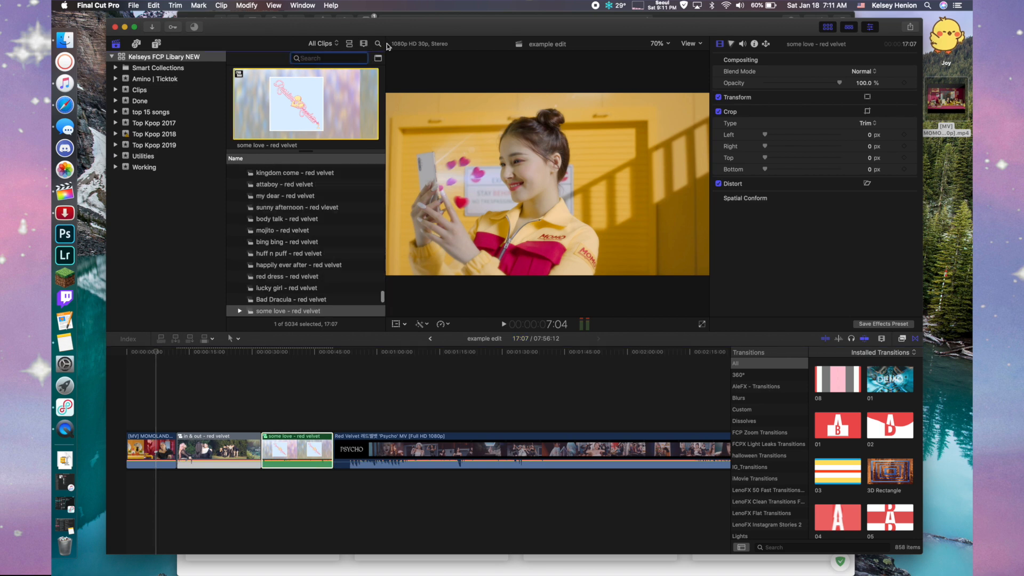
left_click_drag(386, 44, 249, 77)
Play parts of the Russian Roulette MV to find the excerpt's start and split the clip at 5:08:28
scroll(356, 412, "right", 15)
scroll(356, 412, "right", 10)
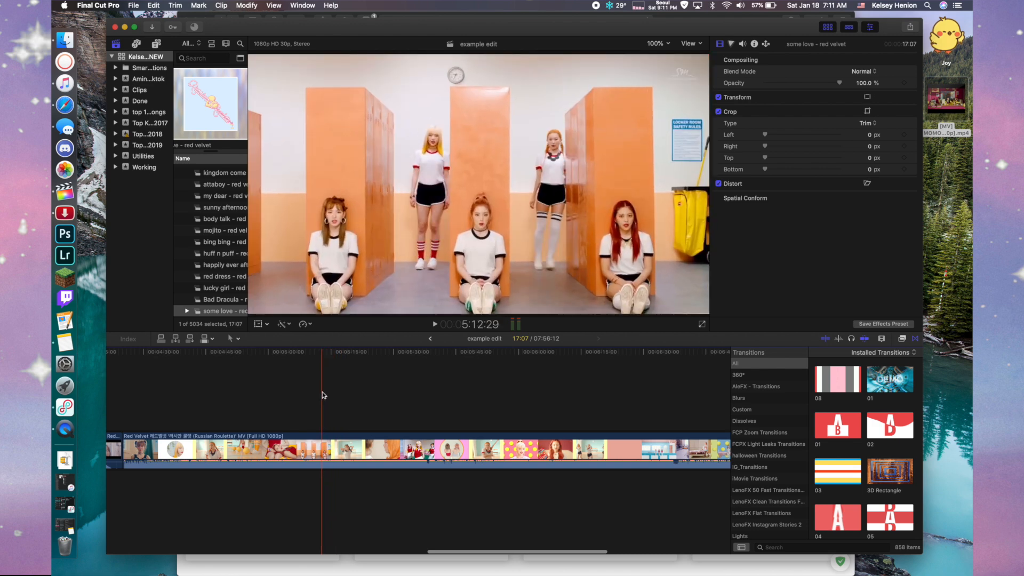
left_click(318, 395)
key("space")
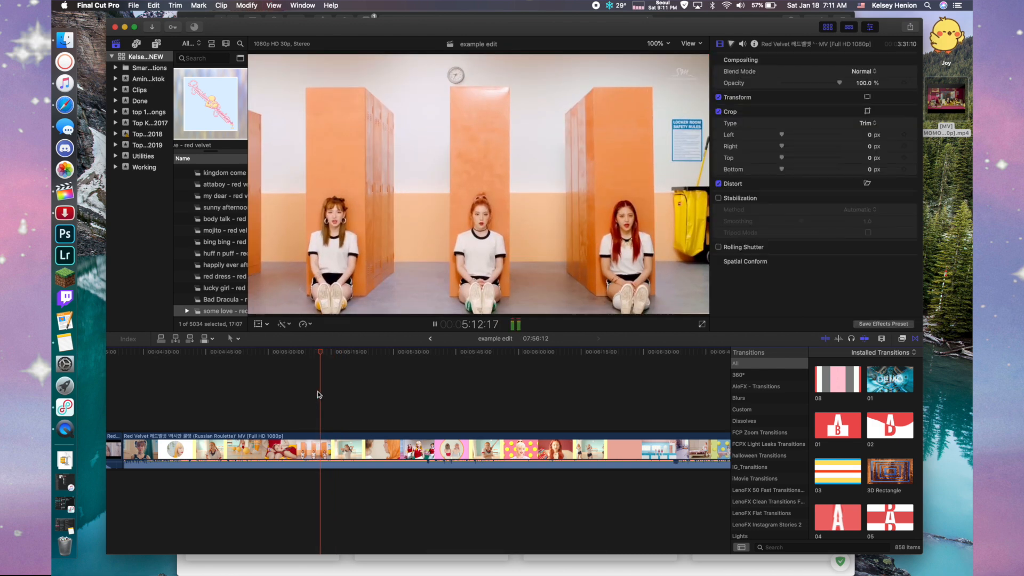
key("space")
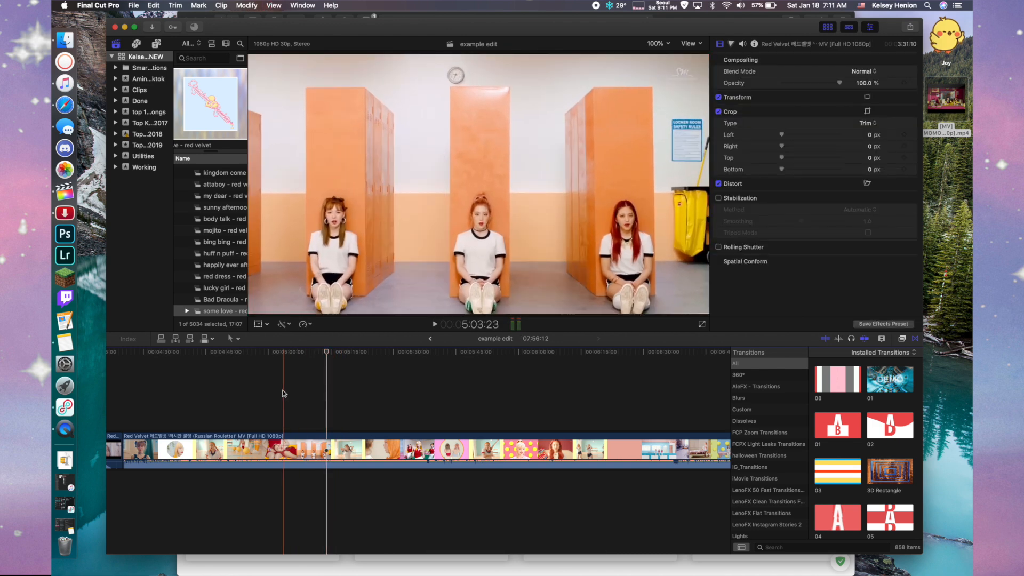
left_click(268, 394)
key("space")
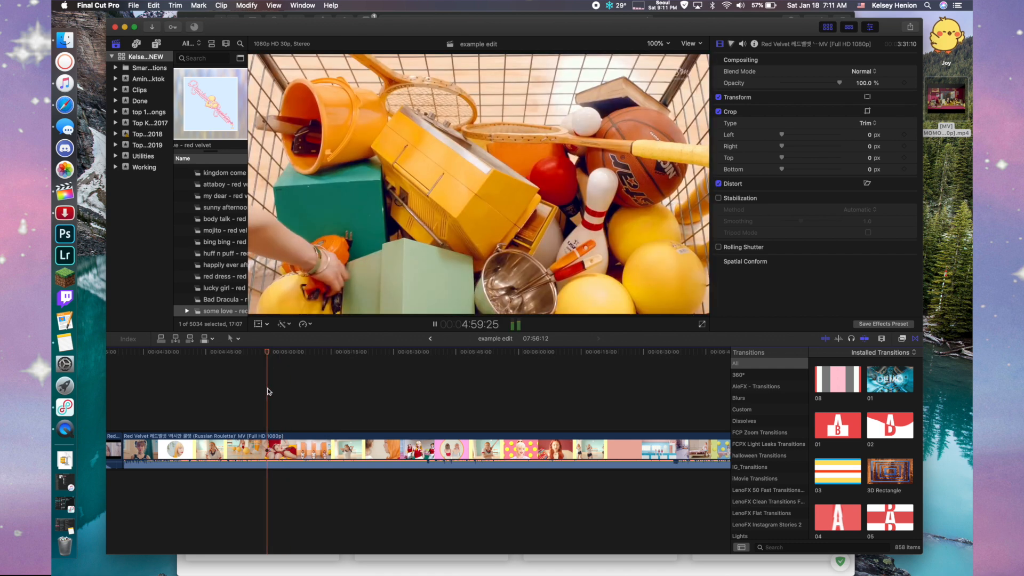
left_click(295, 453)
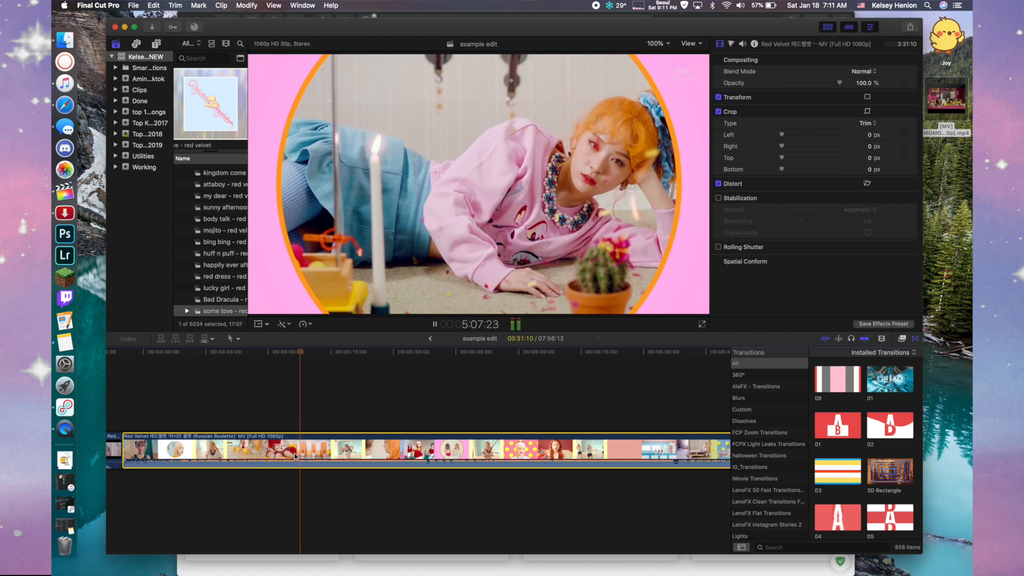
key("space")
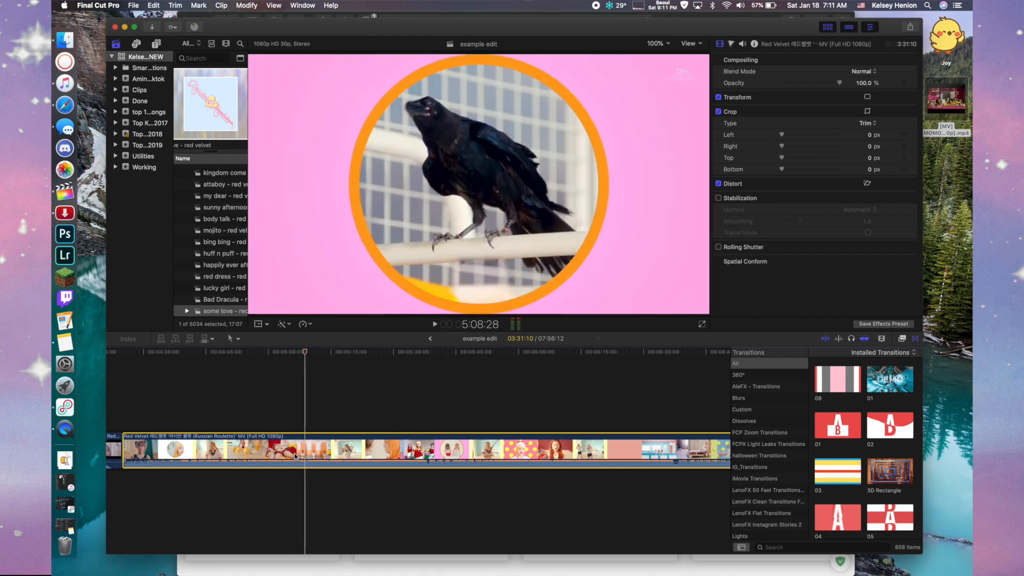
key("super+b")
Play on through the Russian Roulette MV and split it at the excerpt's end, leaving a section of 11:12
left_click(345, 451)
key("space")
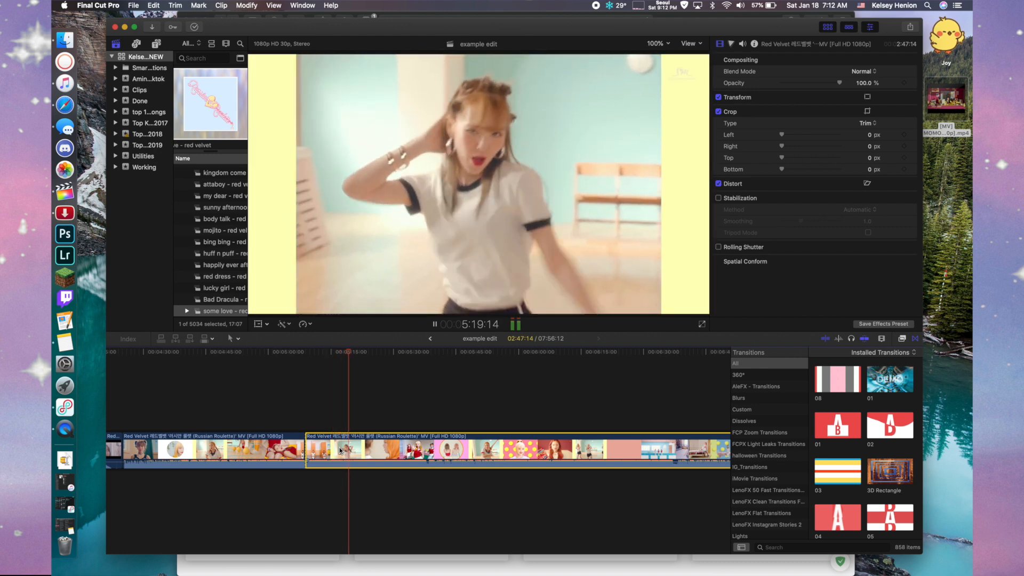
key("space")
key("super+b")
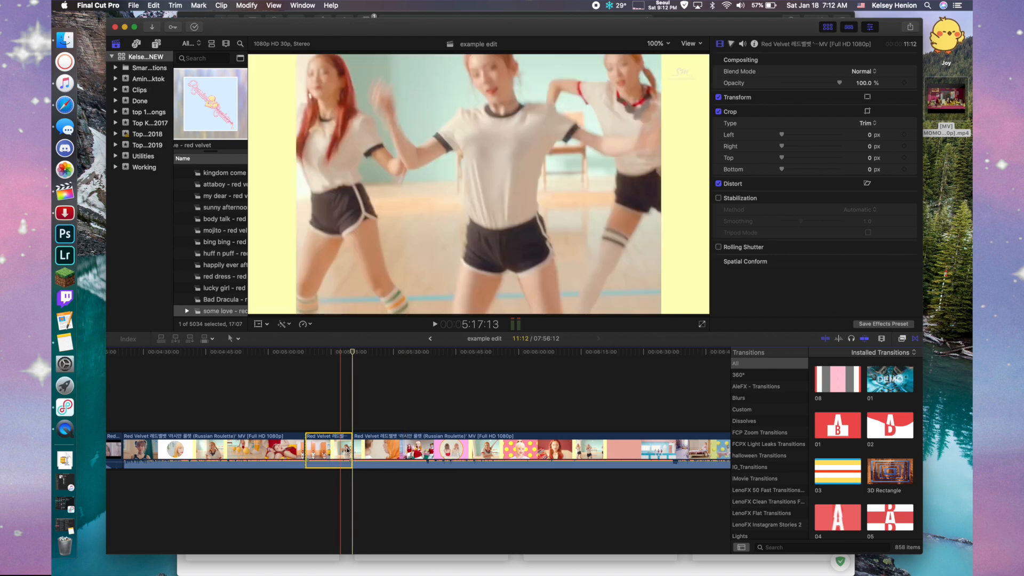
Delete the Russian Roulette sections after and before the 11:12 excerpt
left_click(388, 450)
key("Delete")
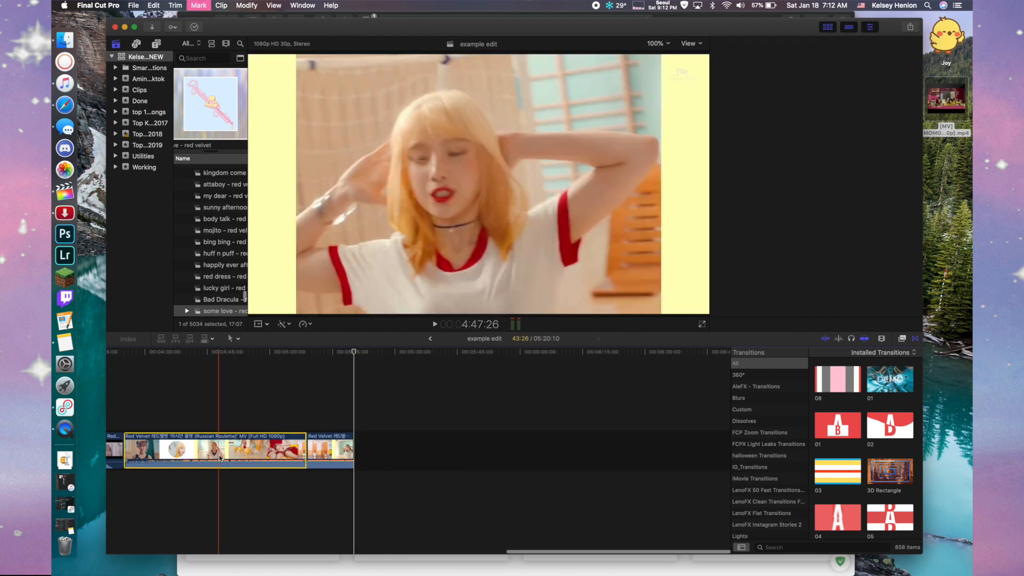
left_click(218, 451)
key("Delete")
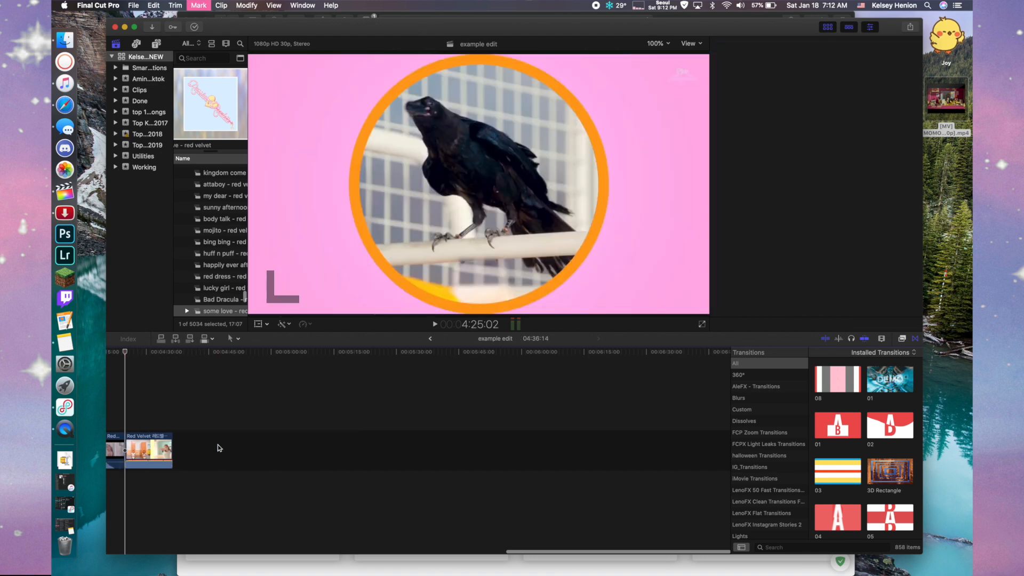
Play parts of the Psycho MV to find the excerpt's start and split the clip at 1:46:29
scroll(217, 448, "left", 10)
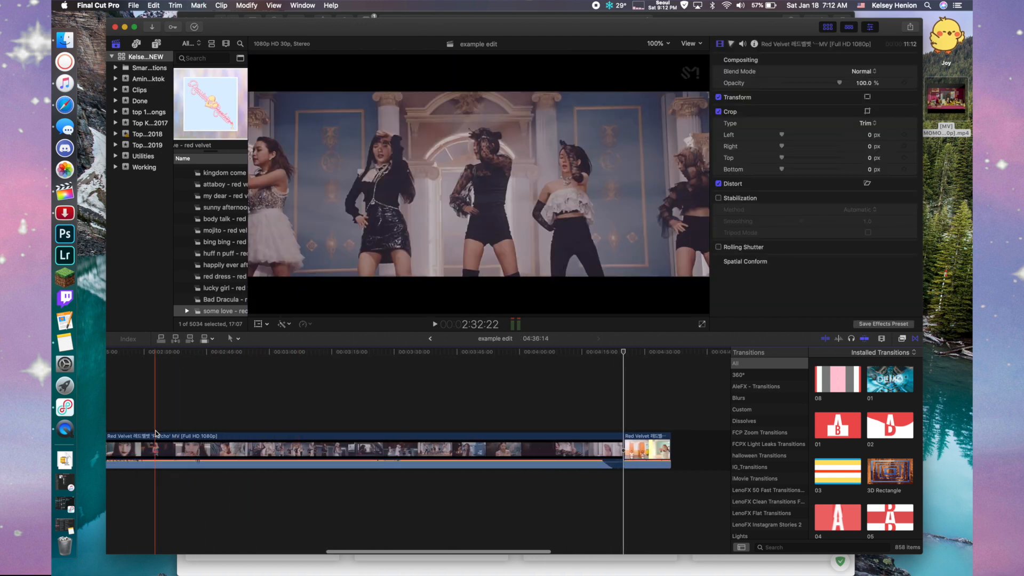
scroll(146, 422, "left", 6)
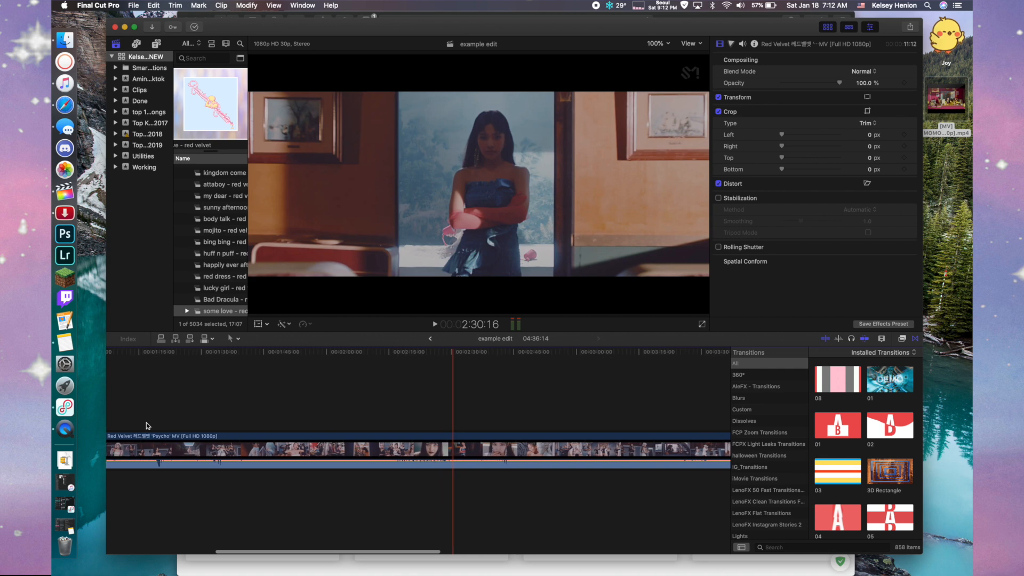
scroll(147, 422, "left", 4)
key("space")
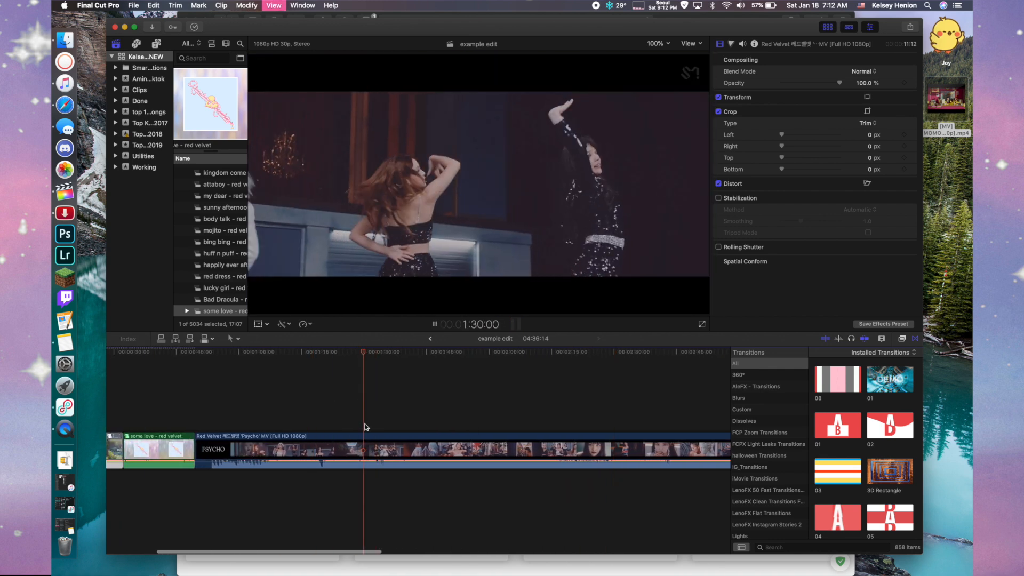
left_click(373, 450)
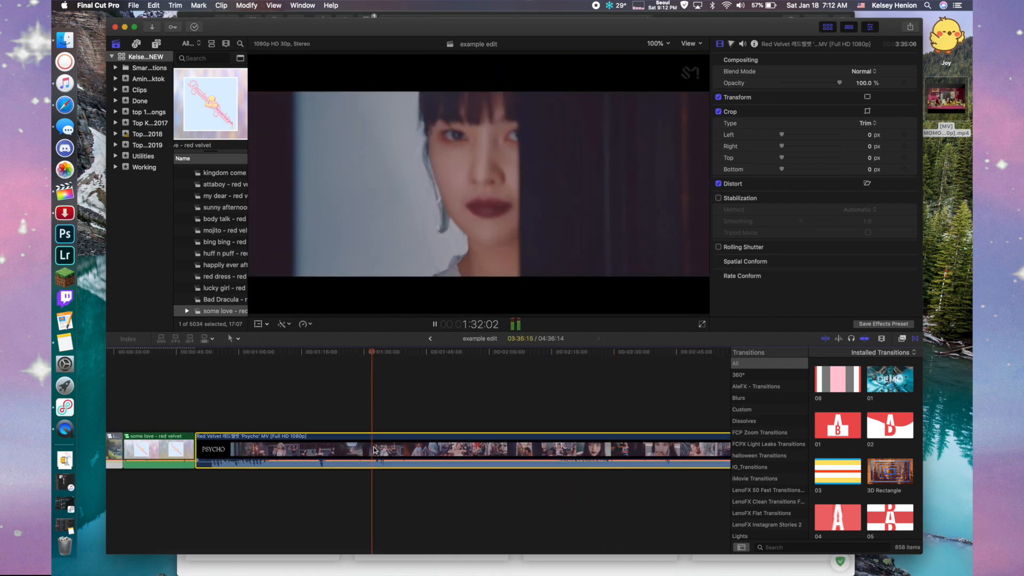
left_click(481, 406)
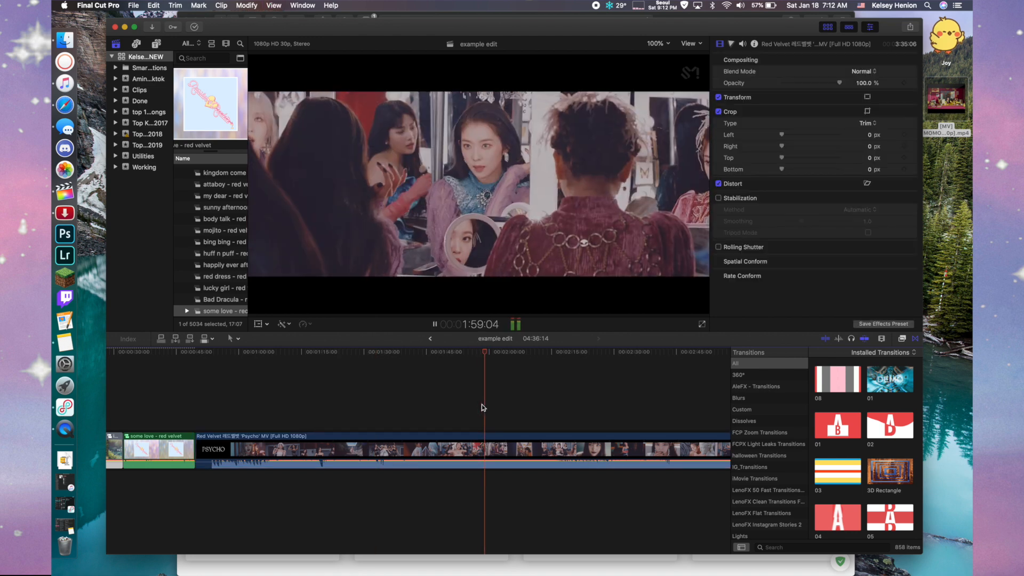
left_click(422, 408)
left_click(419, 455)
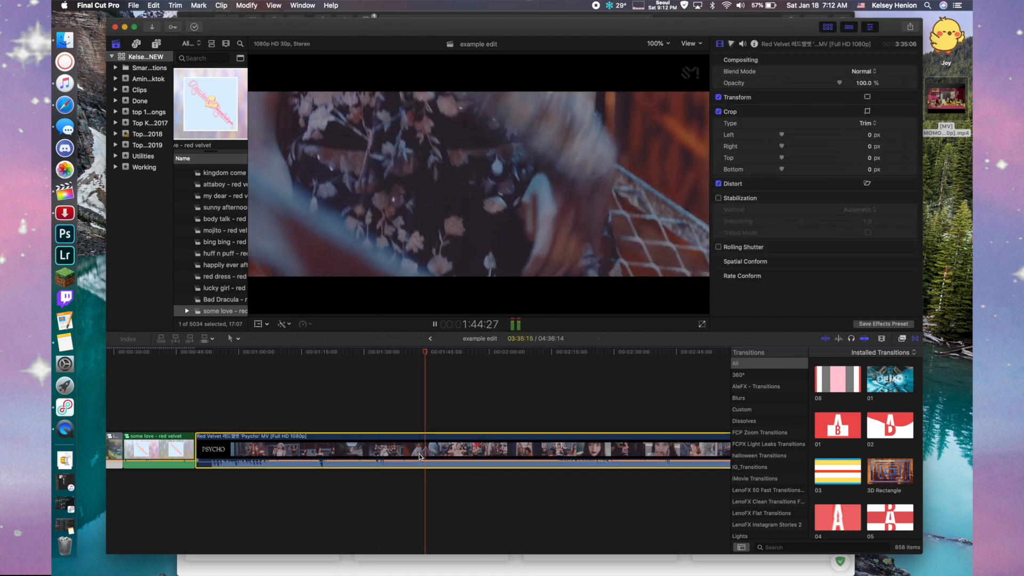
key("space")
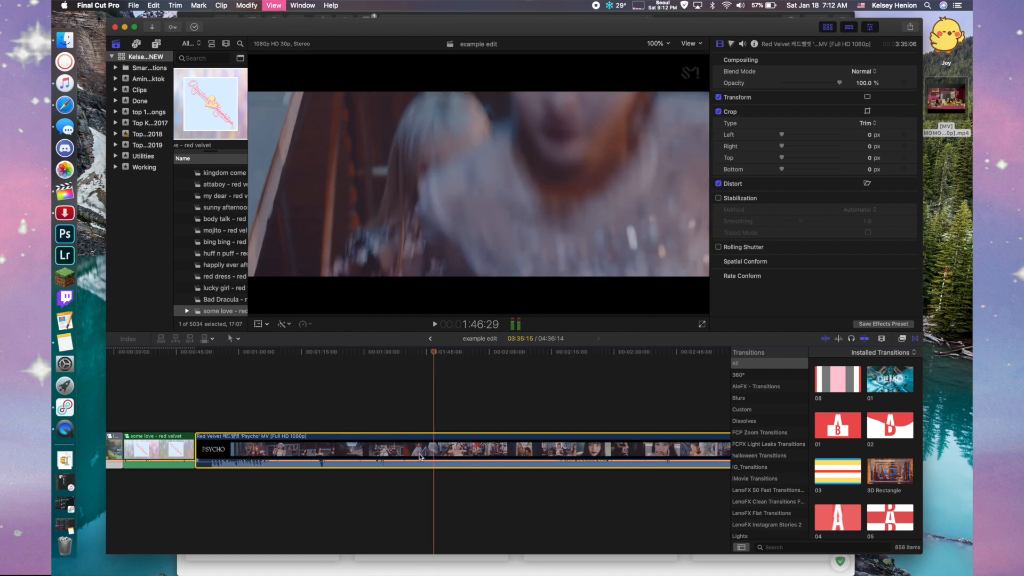
key("super+b")
Play the second part of the Psycho MV and split it at 1:58:10 to mark the excerpt's end
key("space")
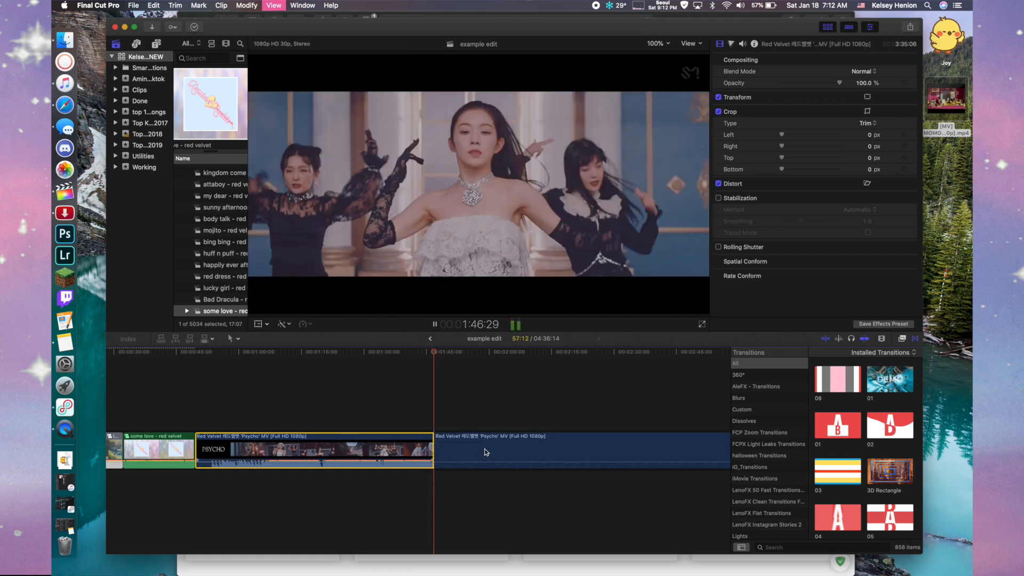
left_click(485, 451)
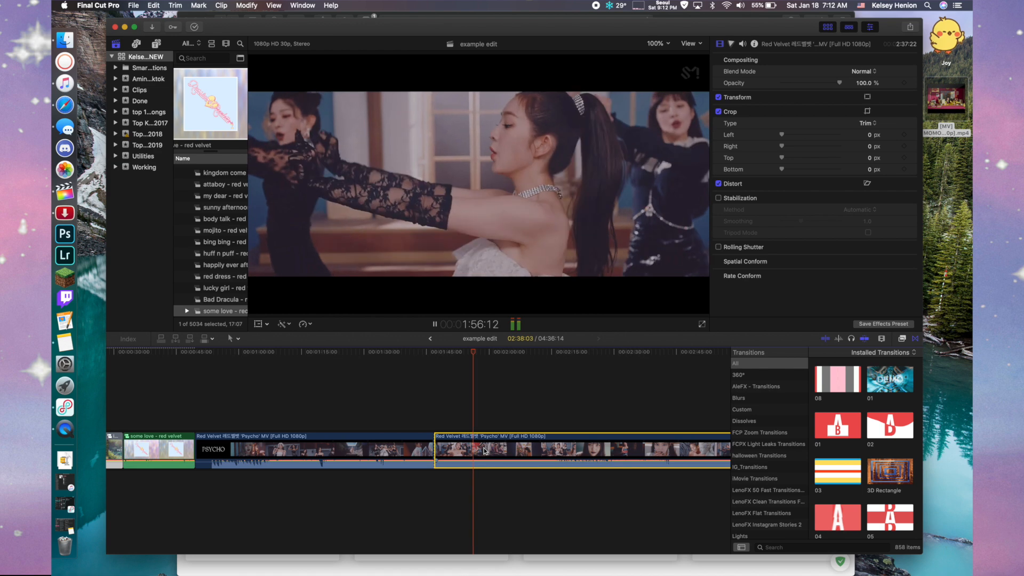
key("space")
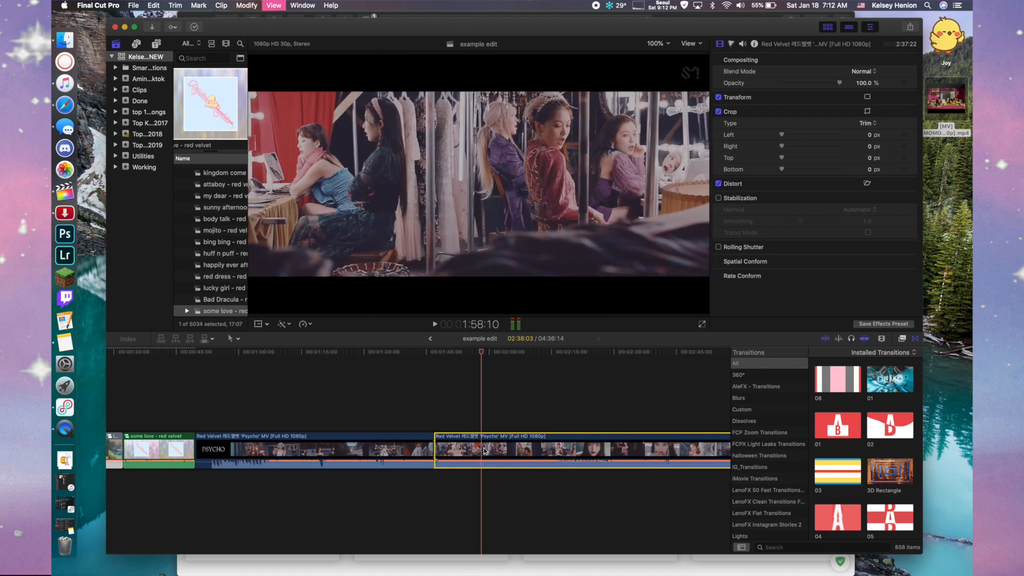
key("super+b")
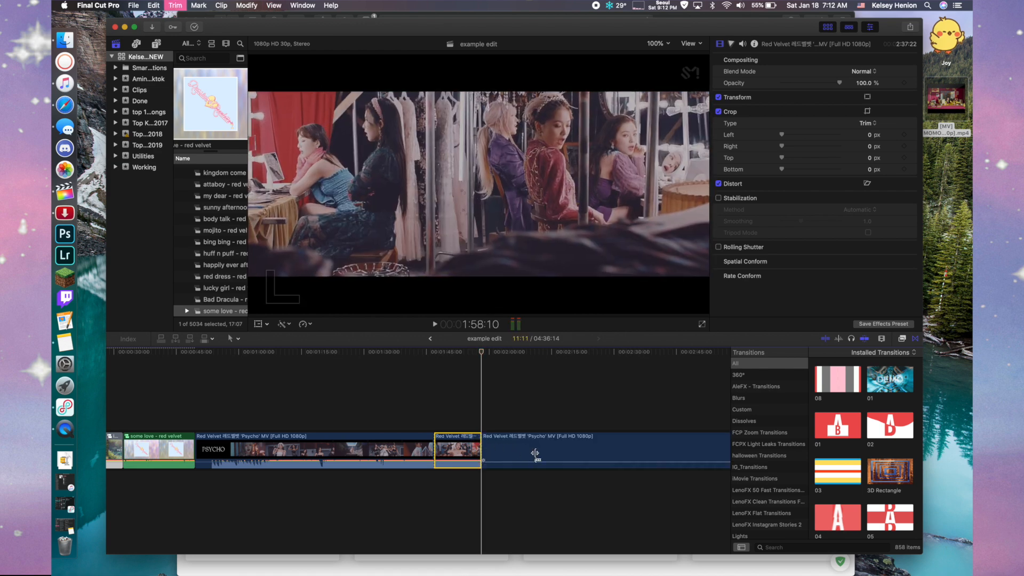
Delete the Psycho sections after and before the chosen excerpt
key("Delete")
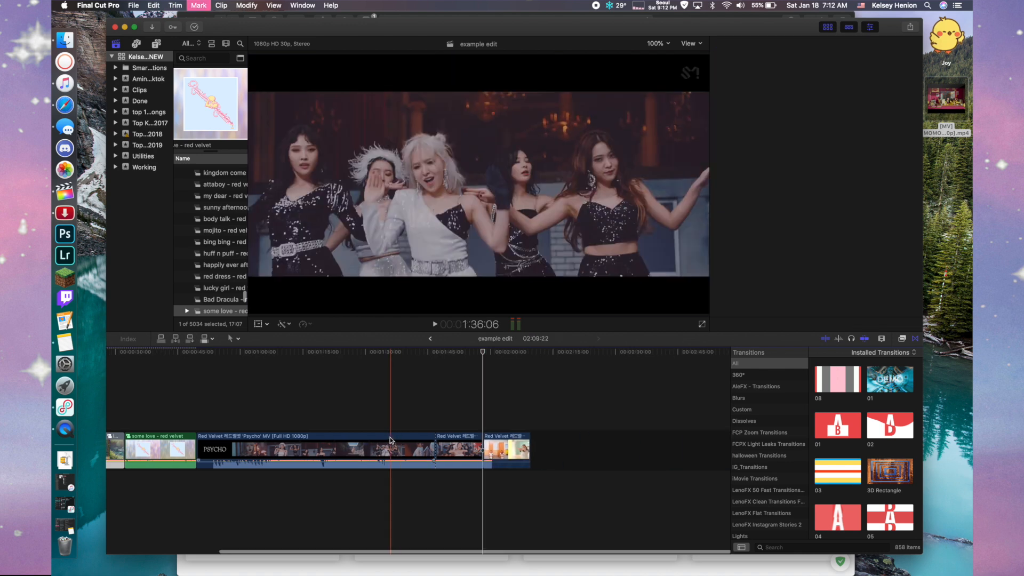
left_click(391, 440)
key("Delete")
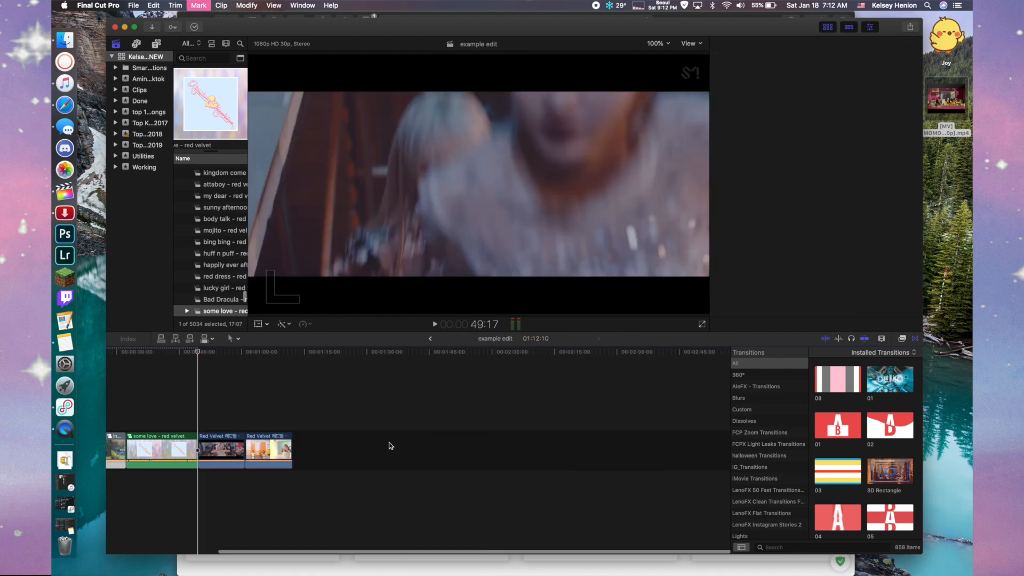
Play the "some love - red velvet" clip from its beginning and split it at 35:09
scroll(391, 445, "left", 5)
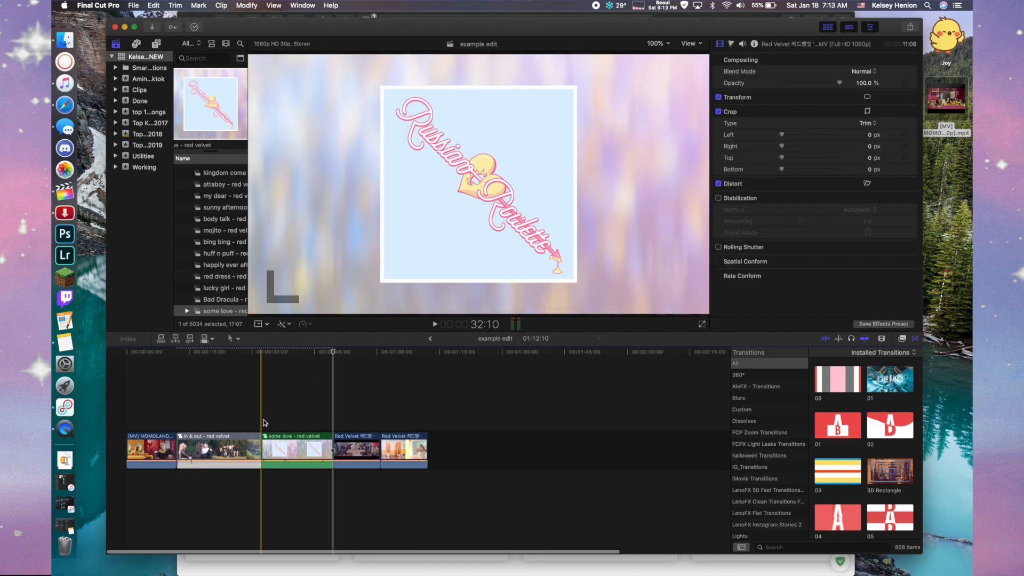
left_click(283, 450)
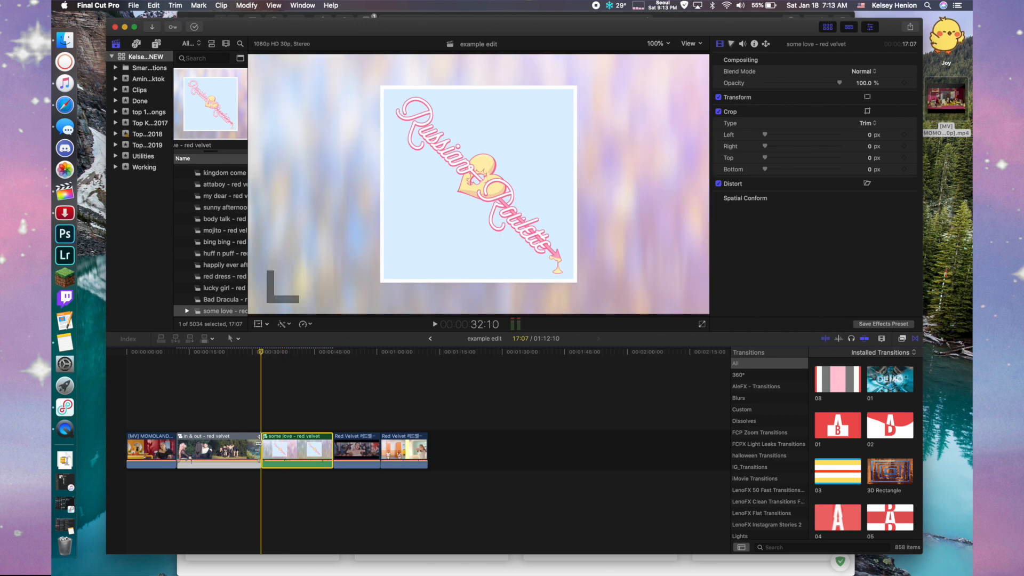
key("space")
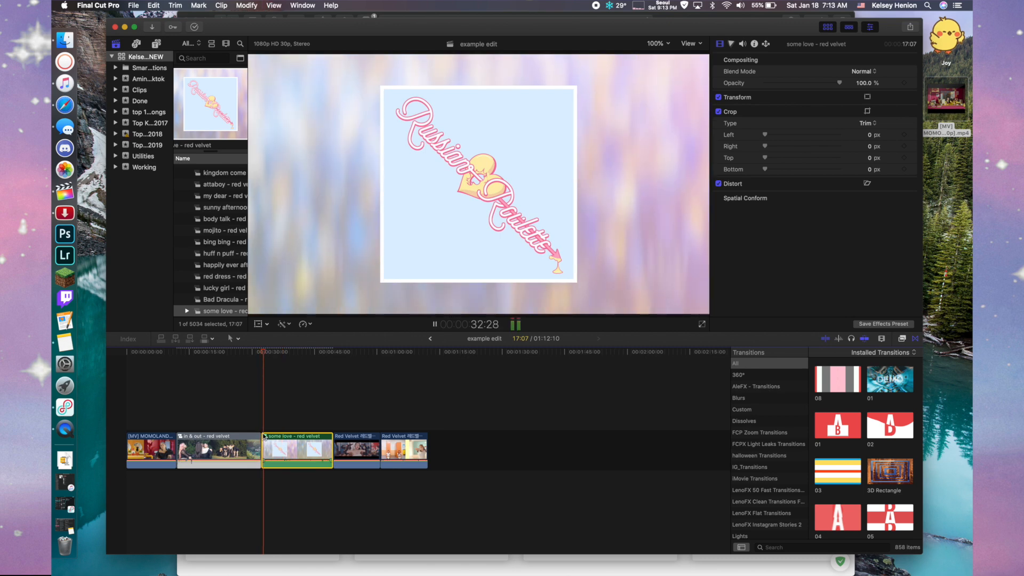
key("space")
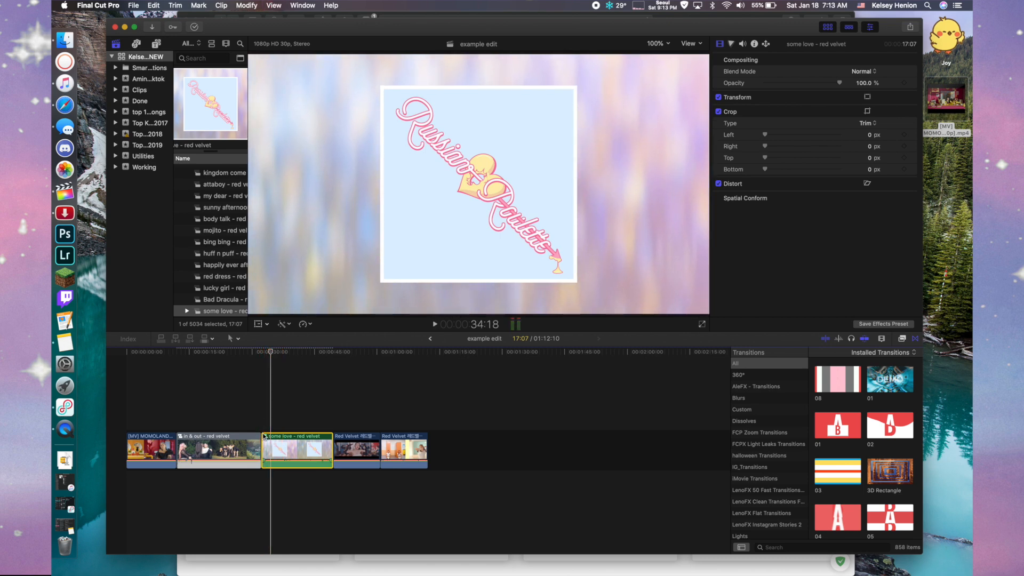
key("space")
key("space")
key("super+b")
key("space")
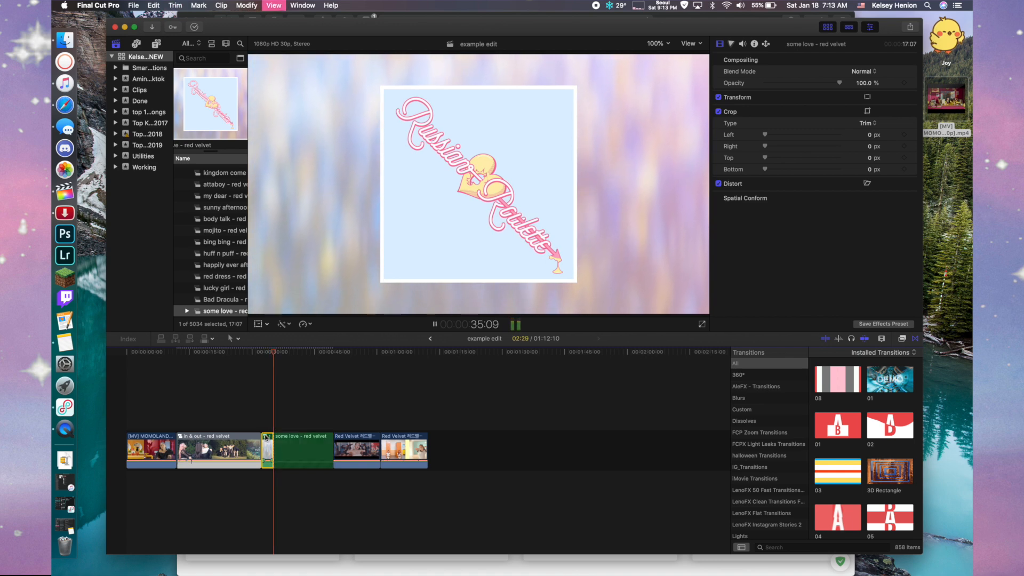
Split the longer "some love - red velvet" section at 46:06 and delete the remainder after the cut
left_click(297, 452)
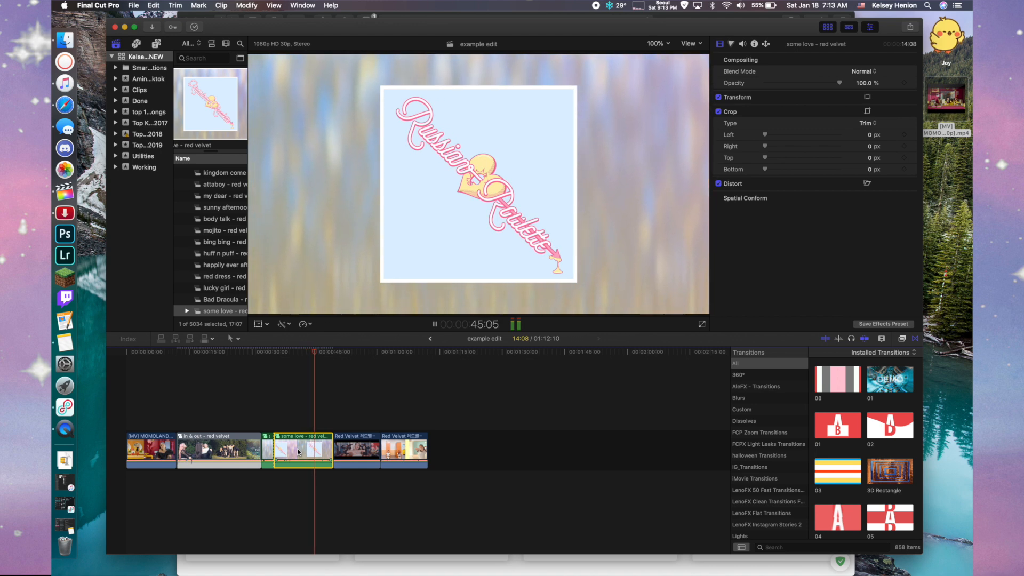
key("space")
key("cmd+b")
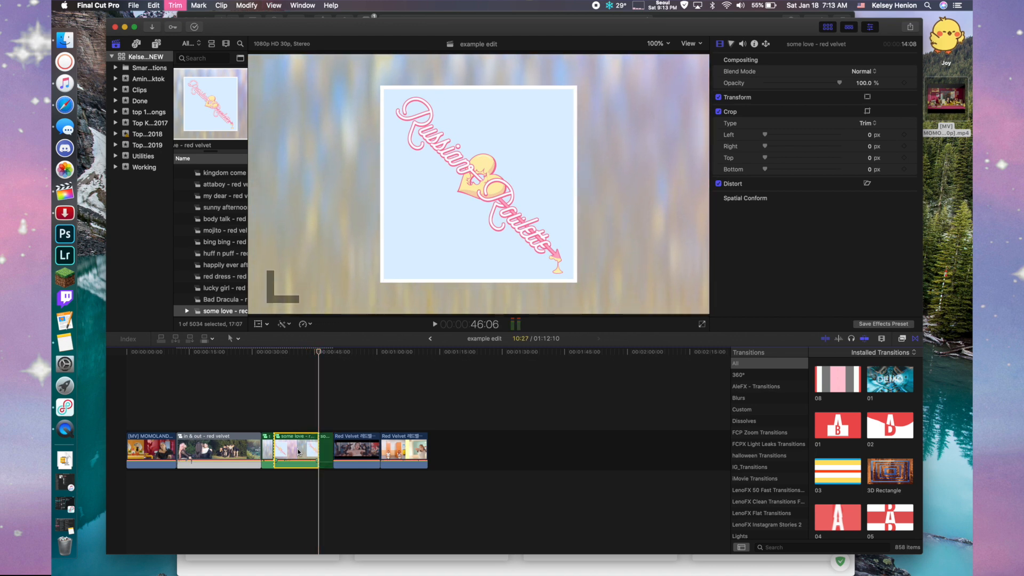
left_click(327, 451)
key("BackSpace")
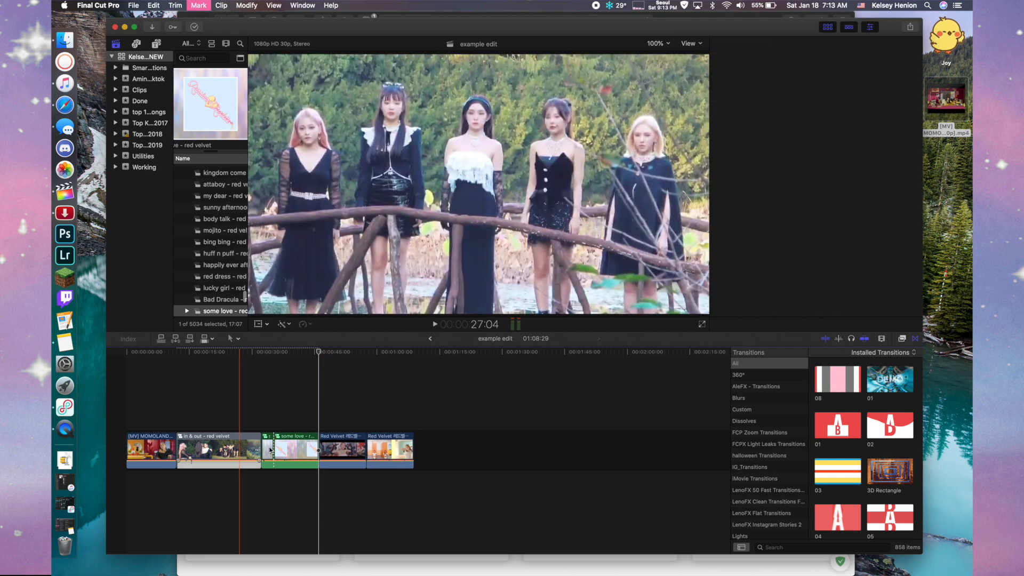
Delete the short "some love - red velvet" section before the chosen excerpt
left_click(271, 450)
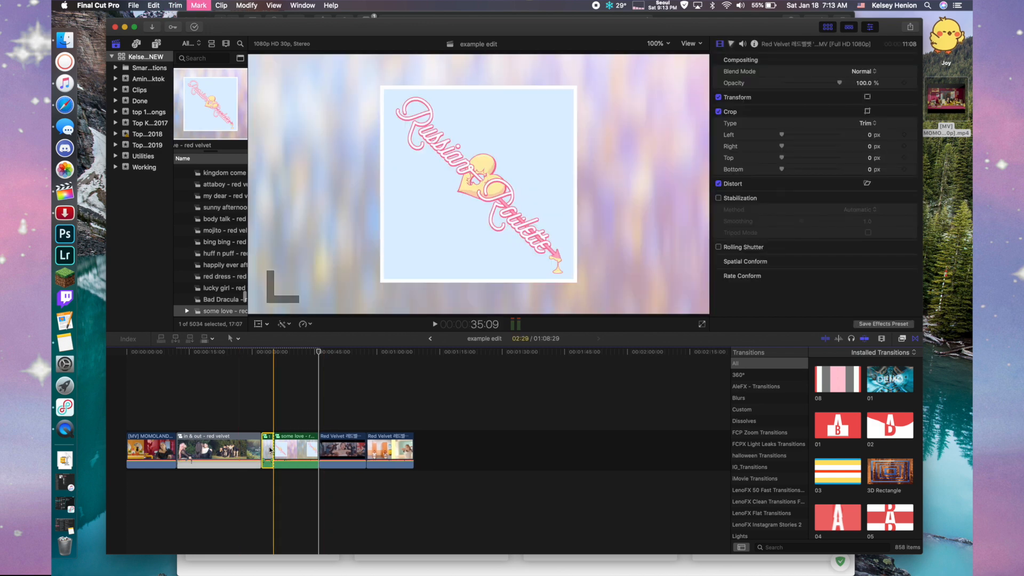
key("BackSpace")
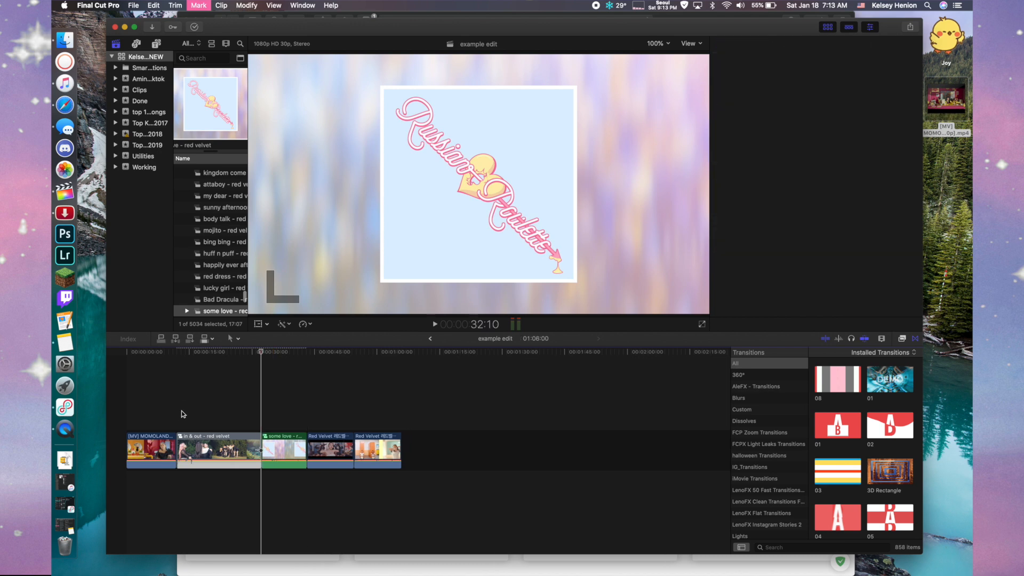
Play the "in & out - red velvet" clip from its beginning and split it at 15:16 and 27:05 to mark the excerpt
left_click(180, 434)
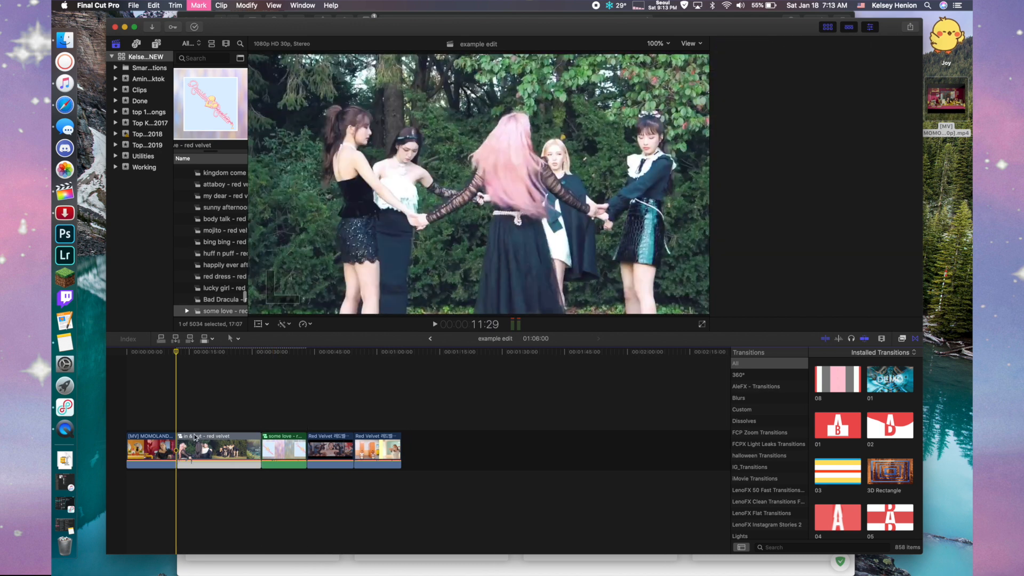
key("space")
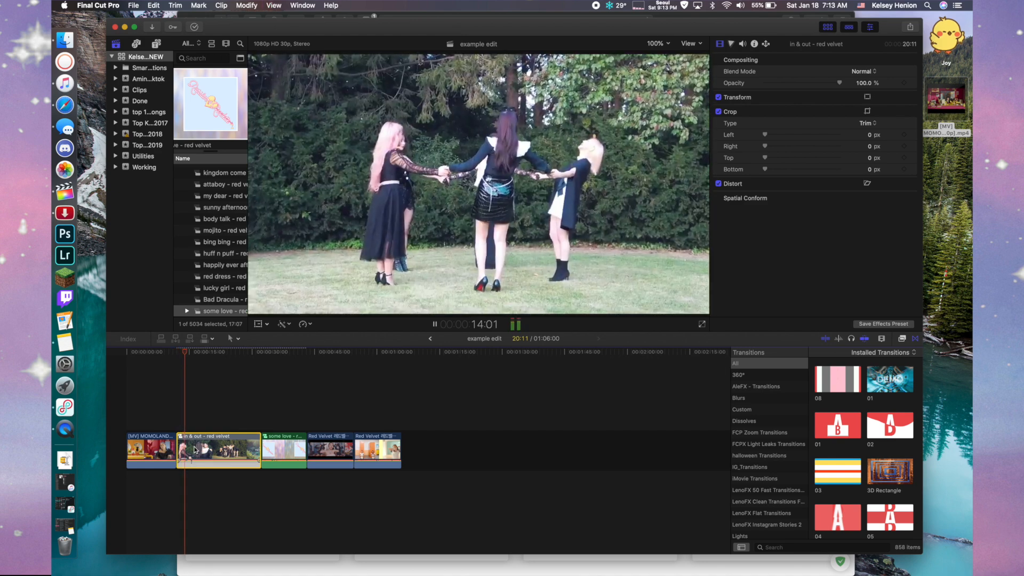
key("space")
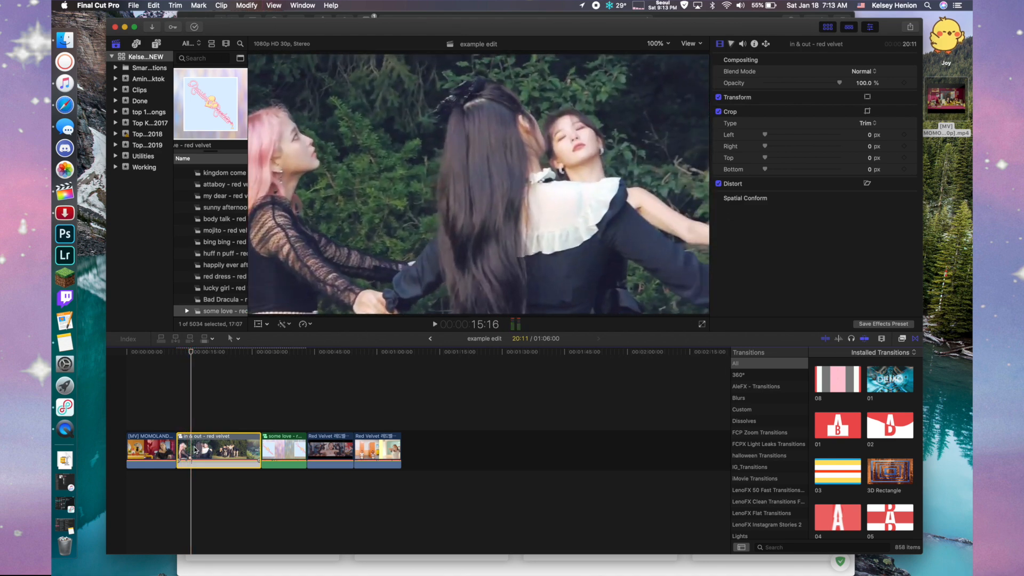
key("super+b")
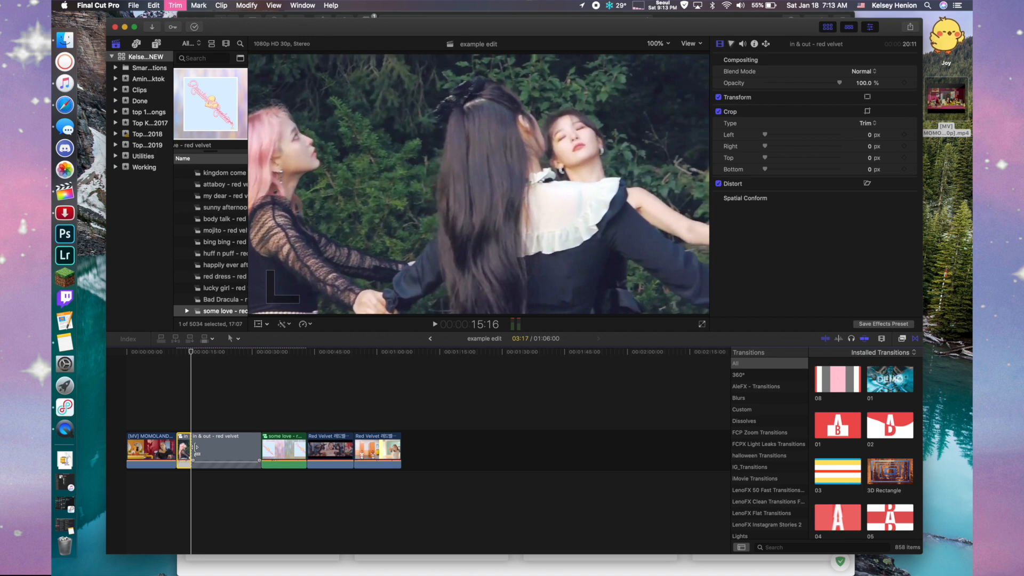
key("space")
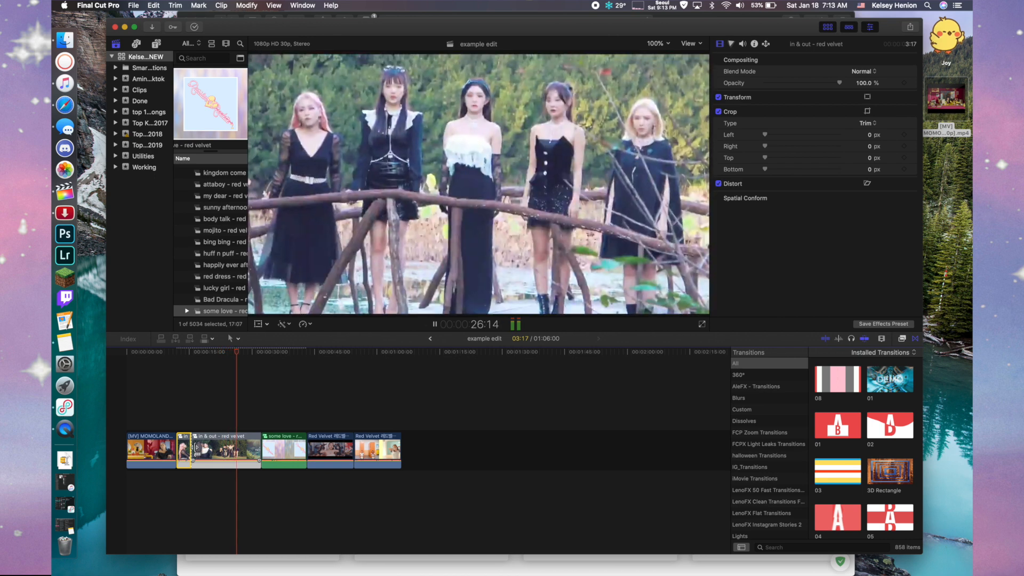
key("space")
key("super+b")
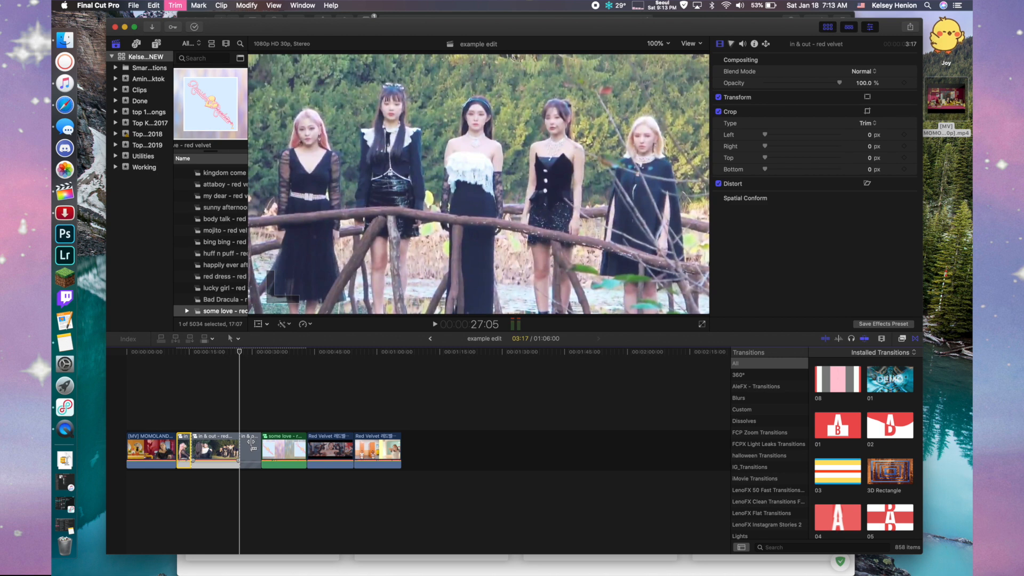
Delete the "in & out - red velvet" sections after and before the chosen excerpt
left_click(250, 441)
key("Delete")
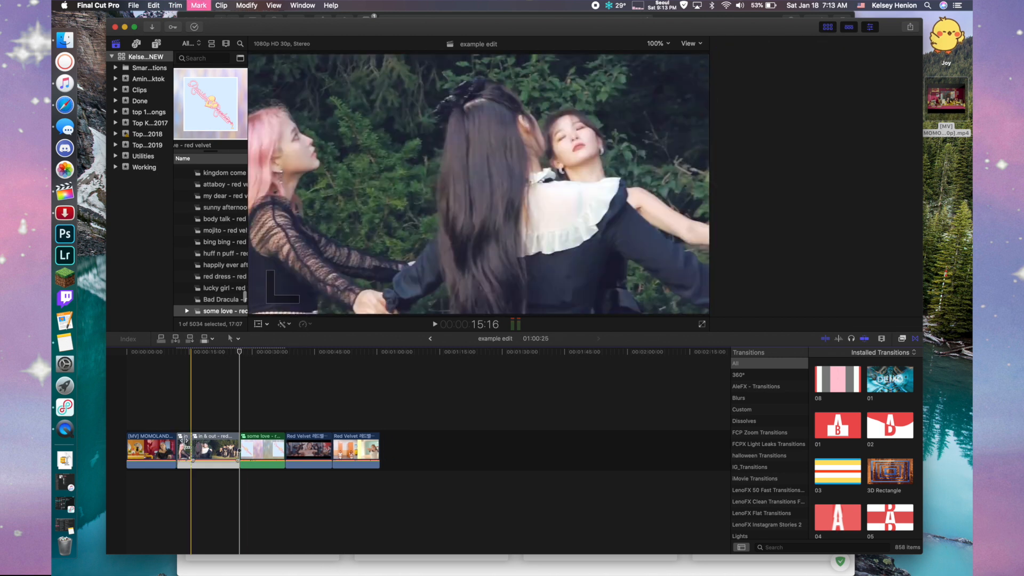
left_click(185, 441)
key("Delete")
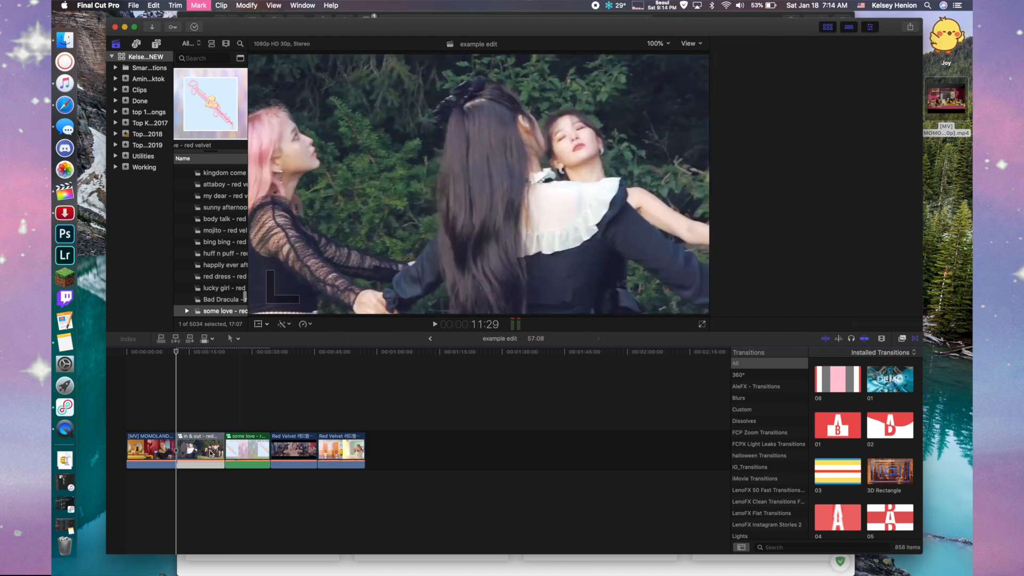
Move the MOMOLAND clip from the start of the timeline to its end, after the second Red Velvet MV clip
left_click(211, 444)
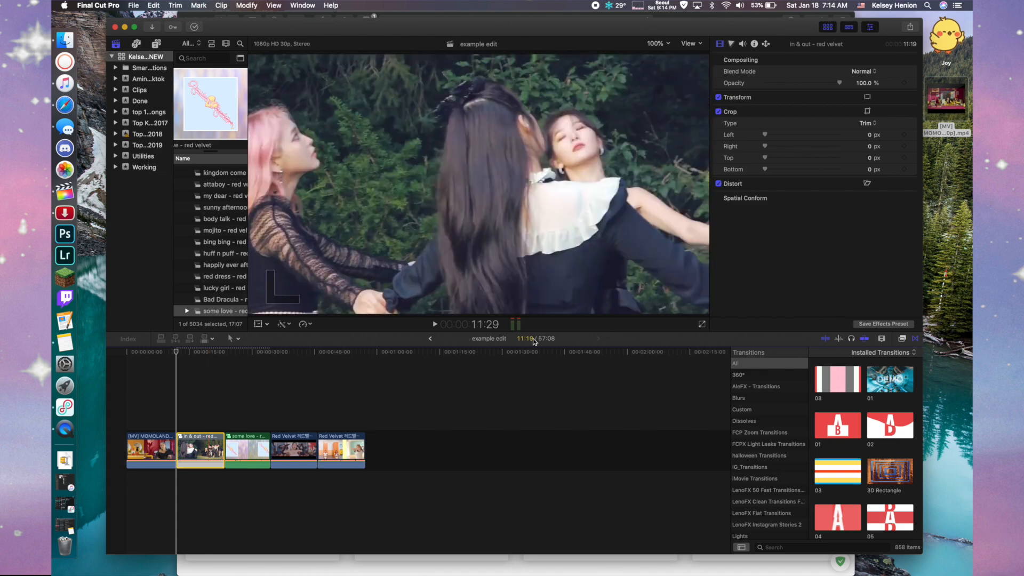
left_click_drag(151, 451, 353, 447)
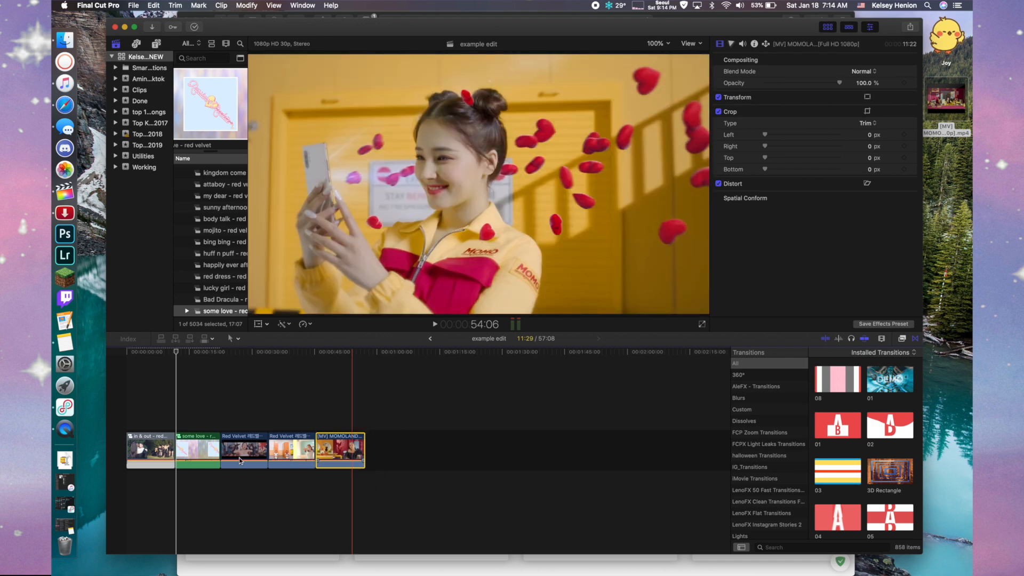
left_click(334, 409)
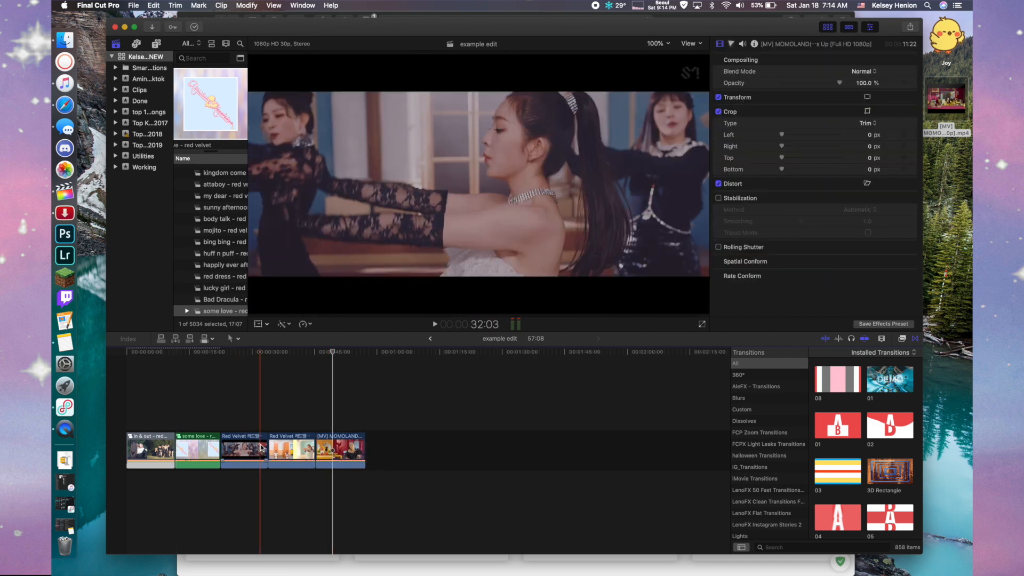
Select all five clips in the timeline and apply the default 08 transition to their edges
mouse_move(837, 382)
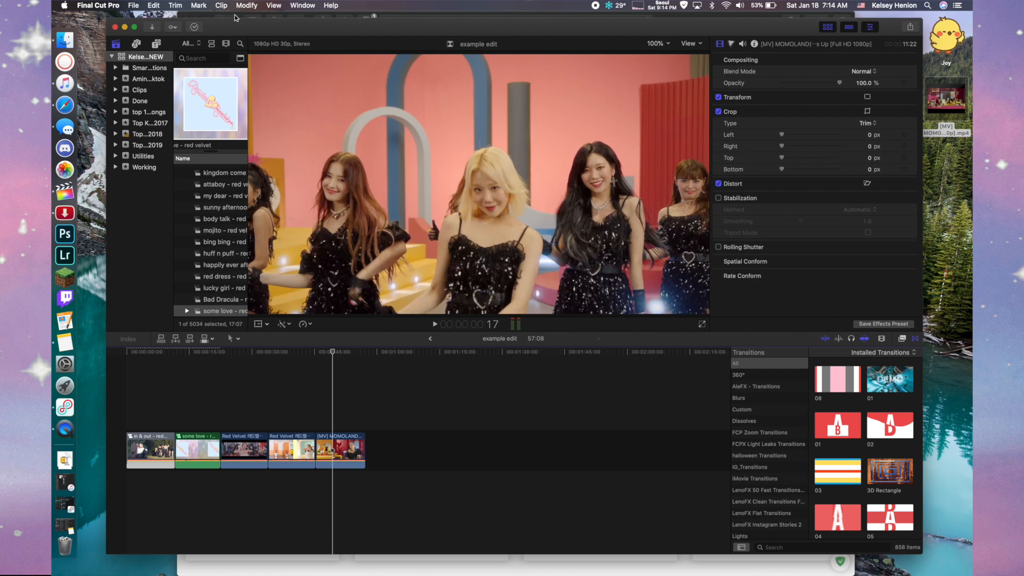
right_click(838, 384)
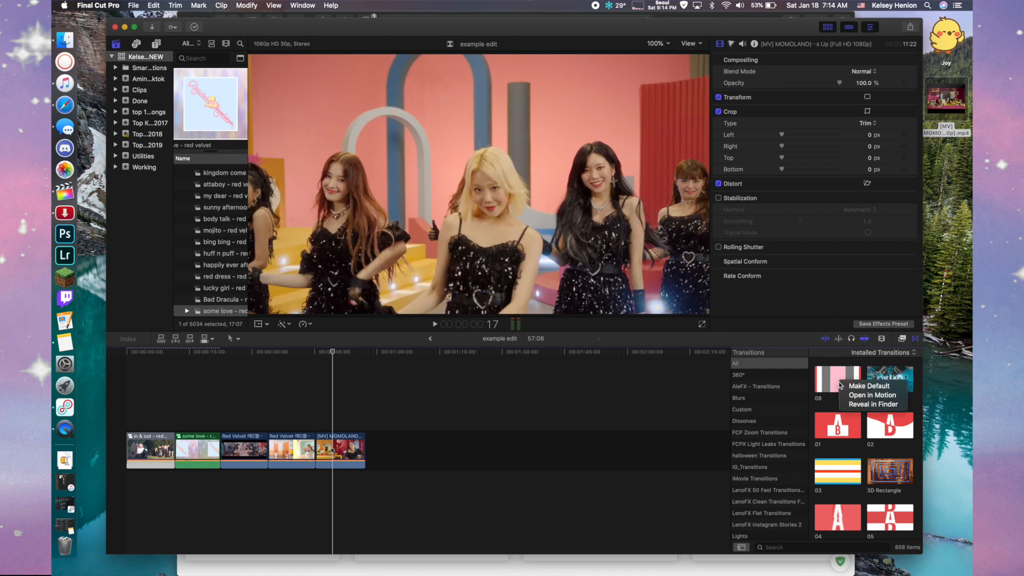
left_click(507, 414)
left_click_drag(376, 489, 89, 432)
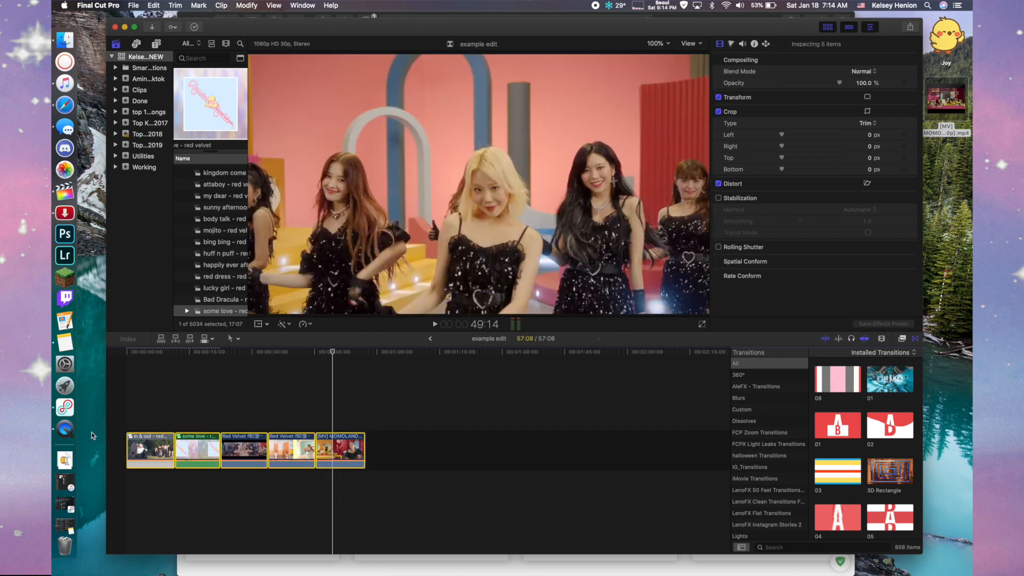
key("super+t")
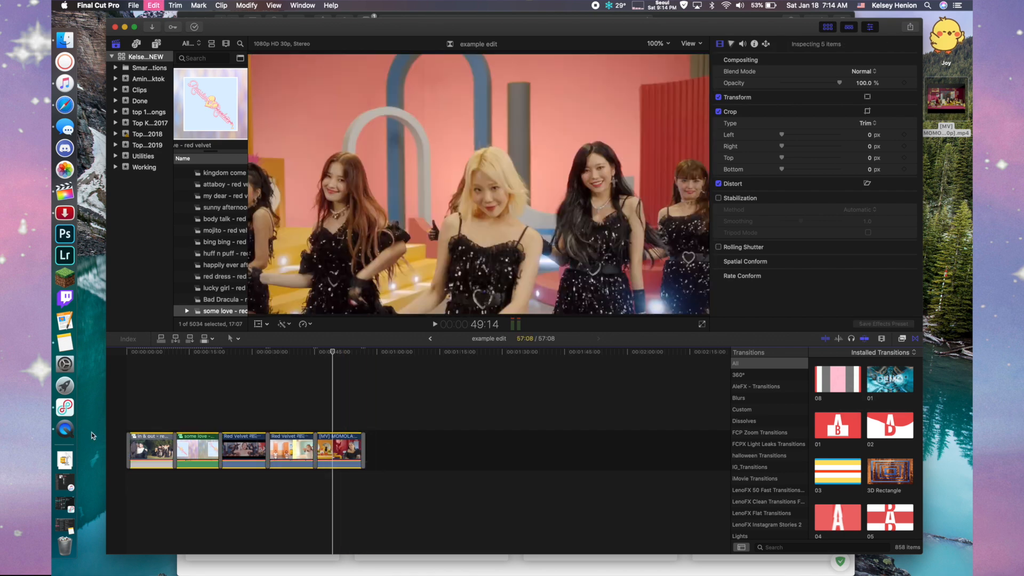
Remove the transitions at the very start and end of the timeline and return the playhead to the beginning
left_click(130, 454)
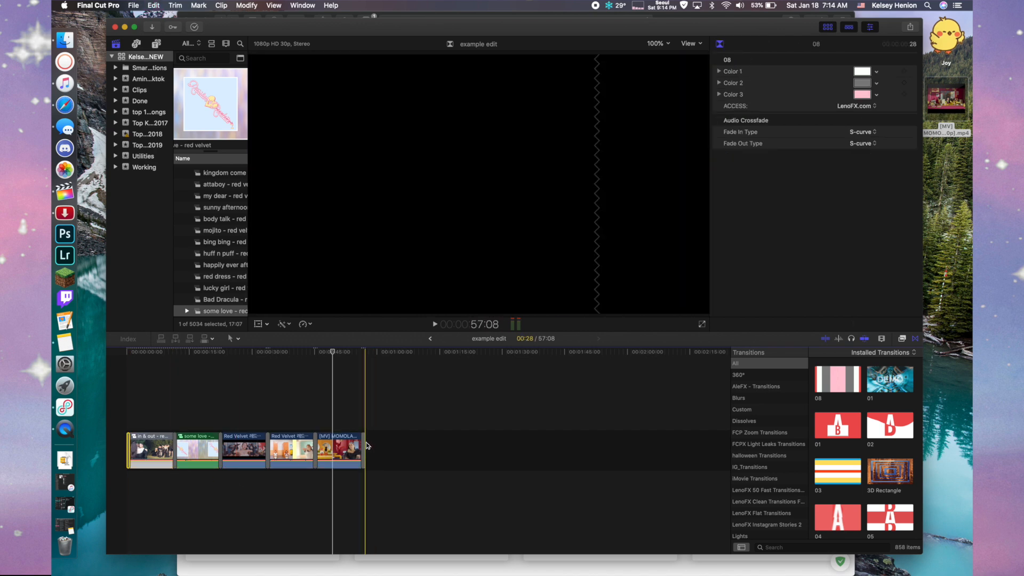
key("Delete")
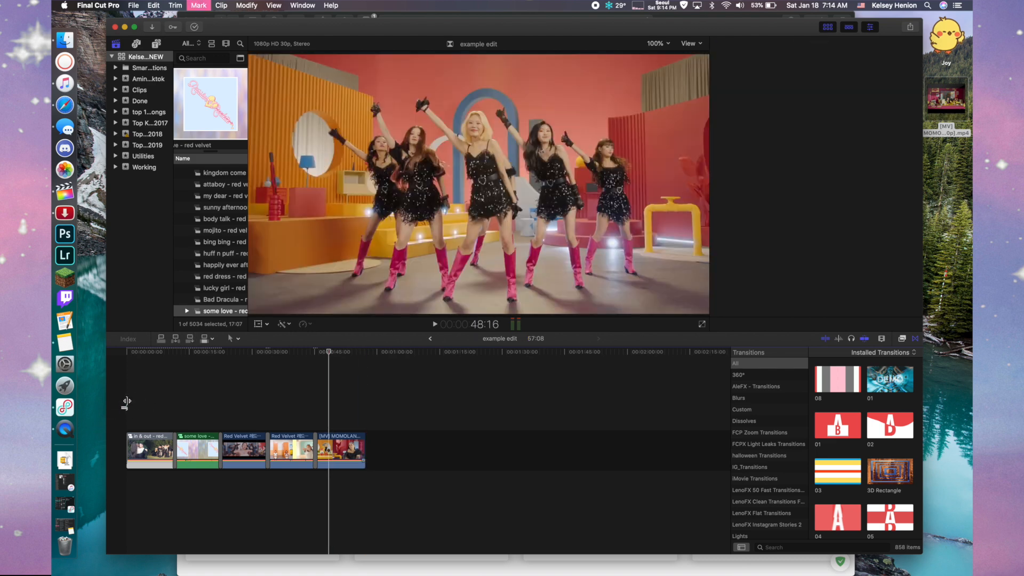
key("Home")
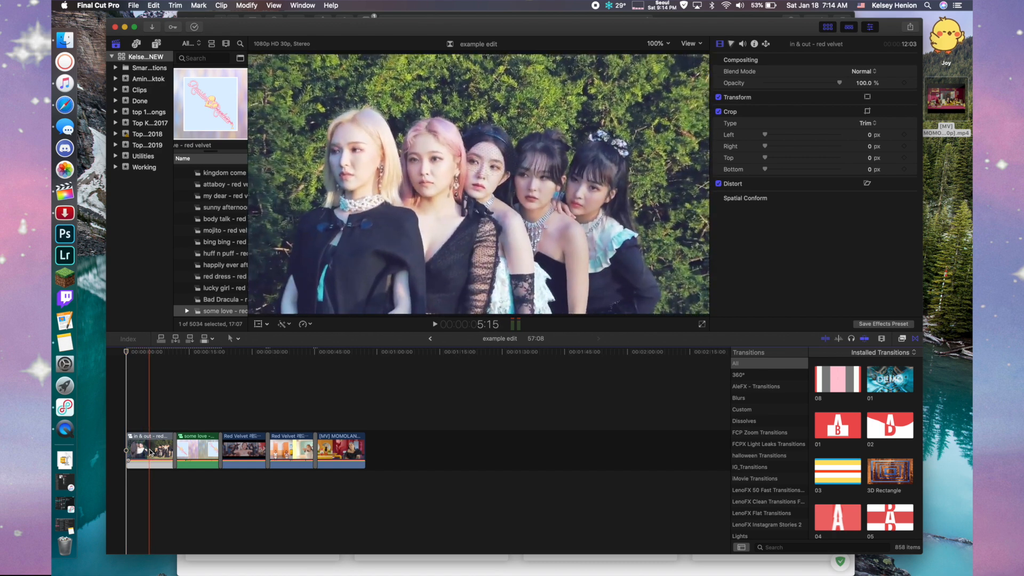
Examine the video and audio layers inside the "in & out - red velvet" compound clip and its New Compound Clip option, and return to example edit
left_click(153, 450)
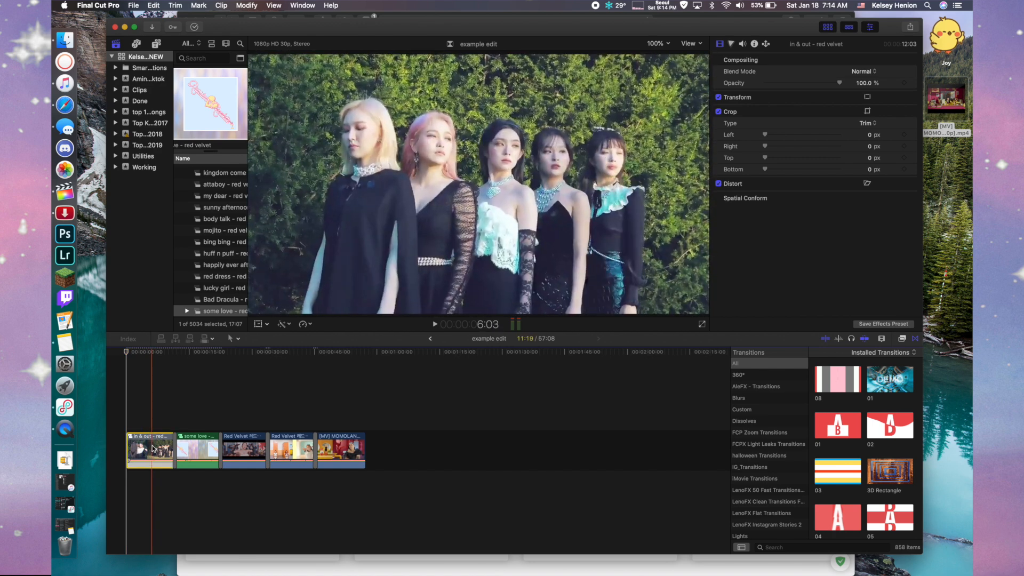
double_click(153, 449)
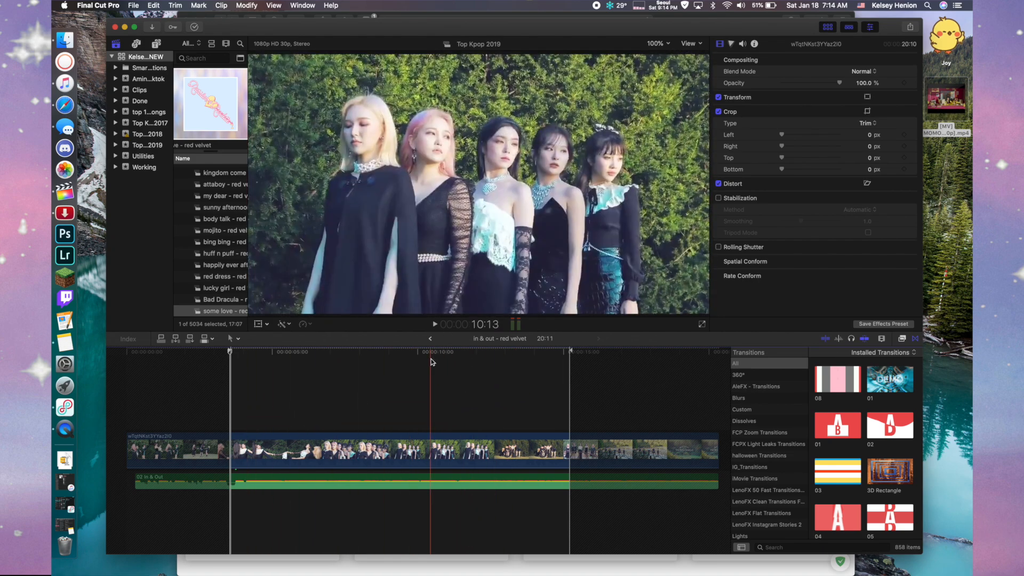
left_click_drag(406, 402, 404, 504)
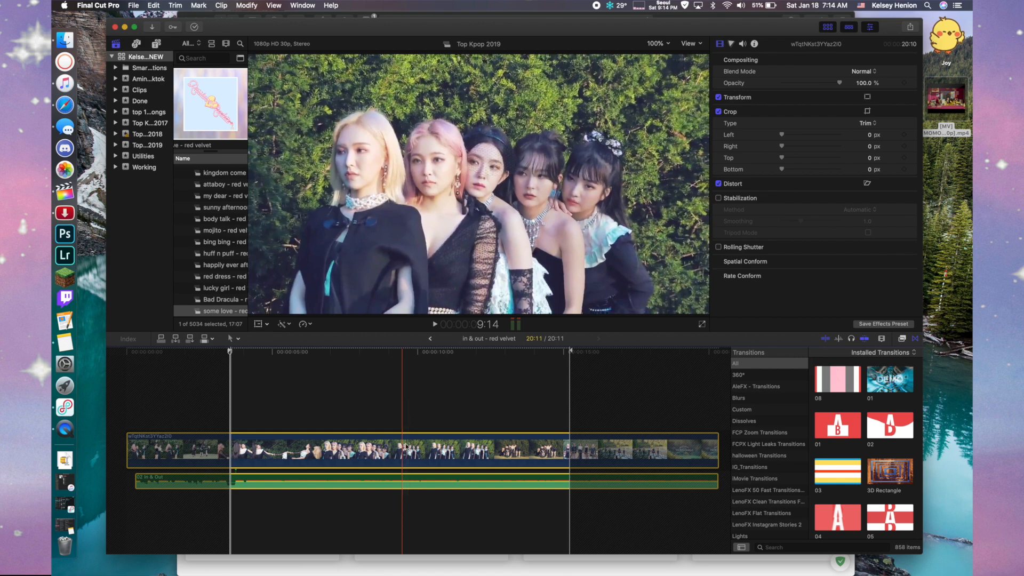
right_click(406, 451)
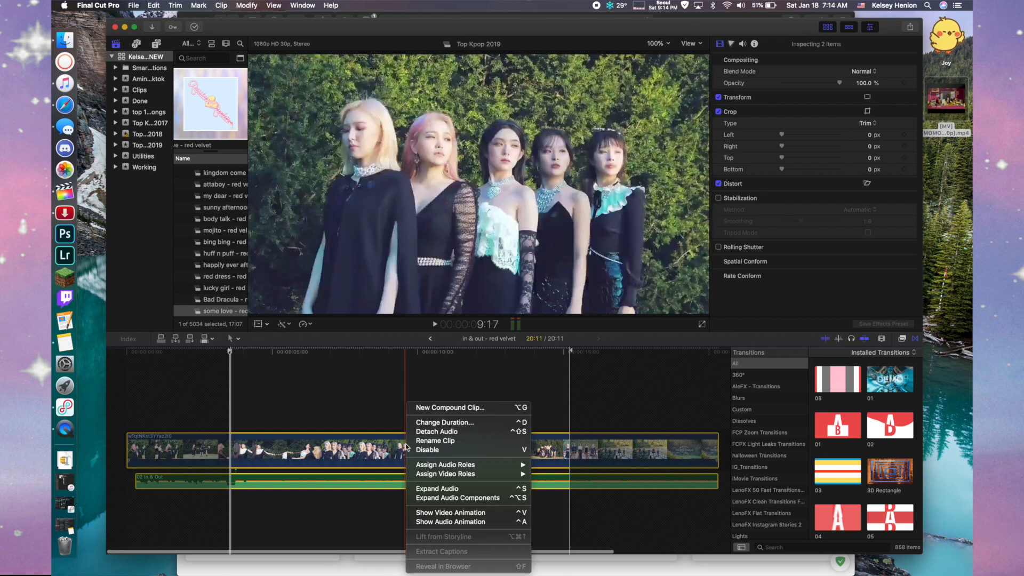
left_click(444, 369)
left_click(430, 340)
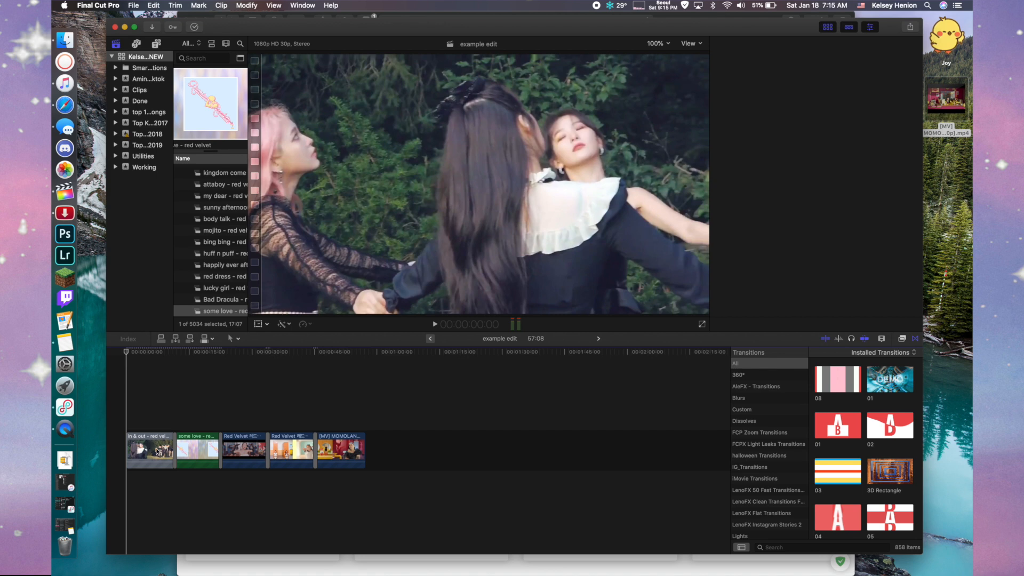
Open the "some love - red velvet" compound clip and examine its cover image's border, the background's Gaussian blur and the available Blur effects
double_click(190, 452)
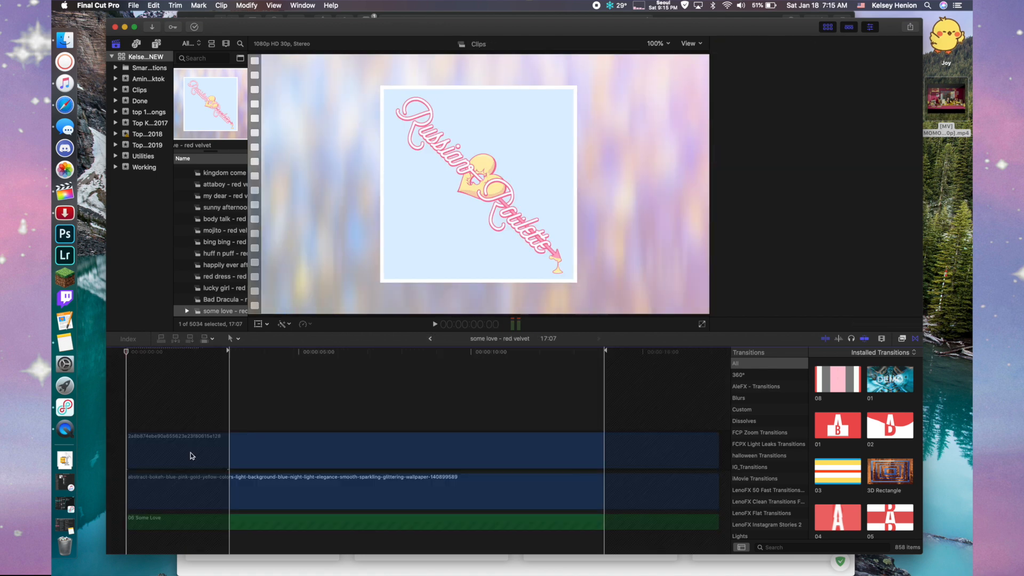
left_click(311, 435)
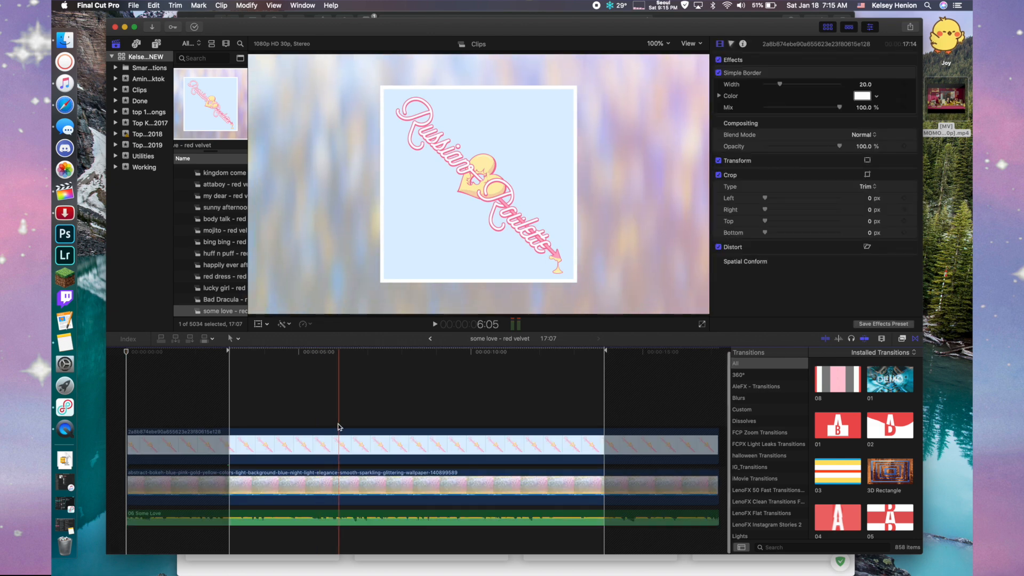
left_click(333, 485)
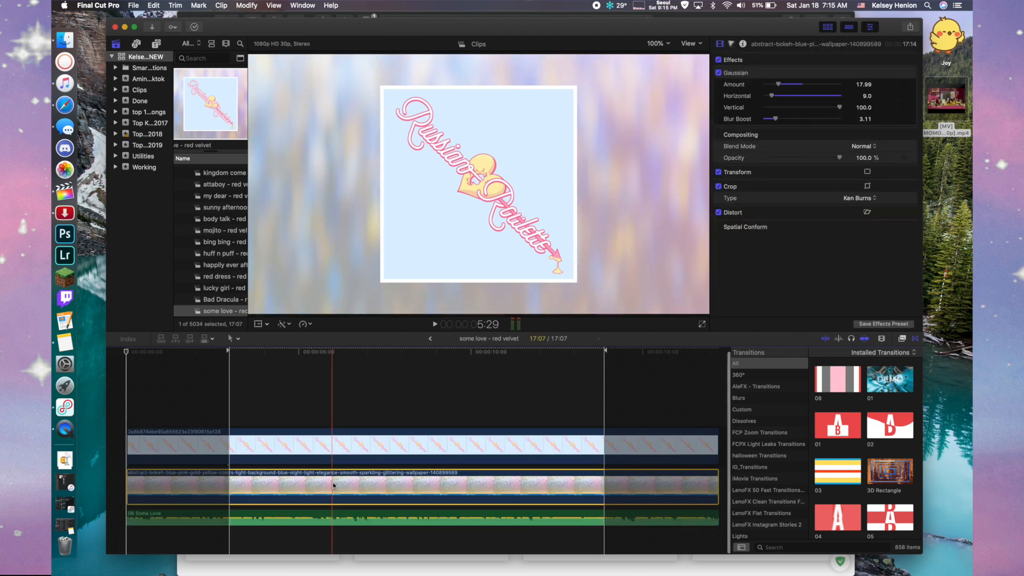
left_click(903, 339)
left_click(775, 420)
left_click(616, 486)
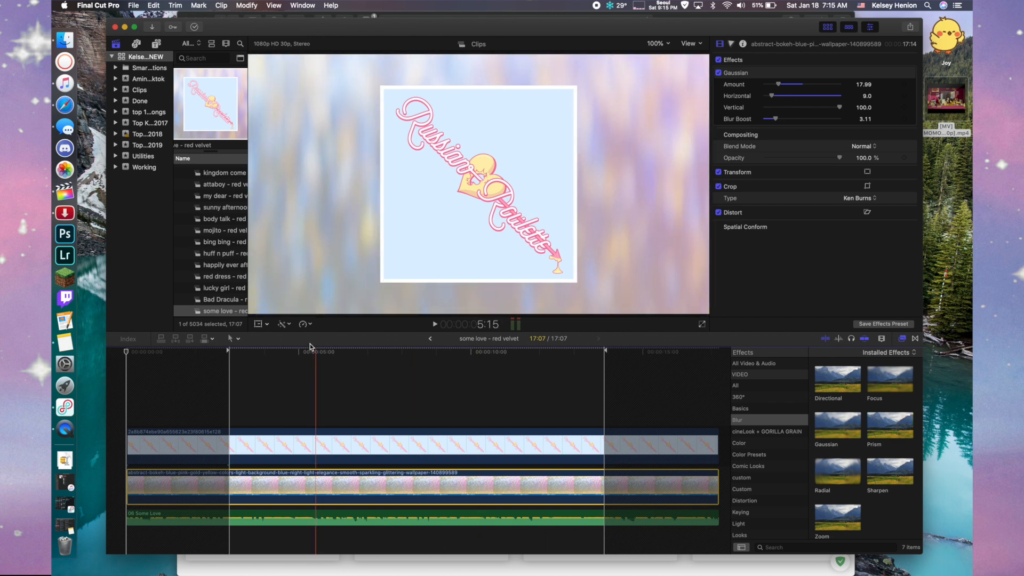
Examine the background layer's Ken Burns crop in the "some love" compound clip, close the crop controls and return to example edit
left_click(267, 325)
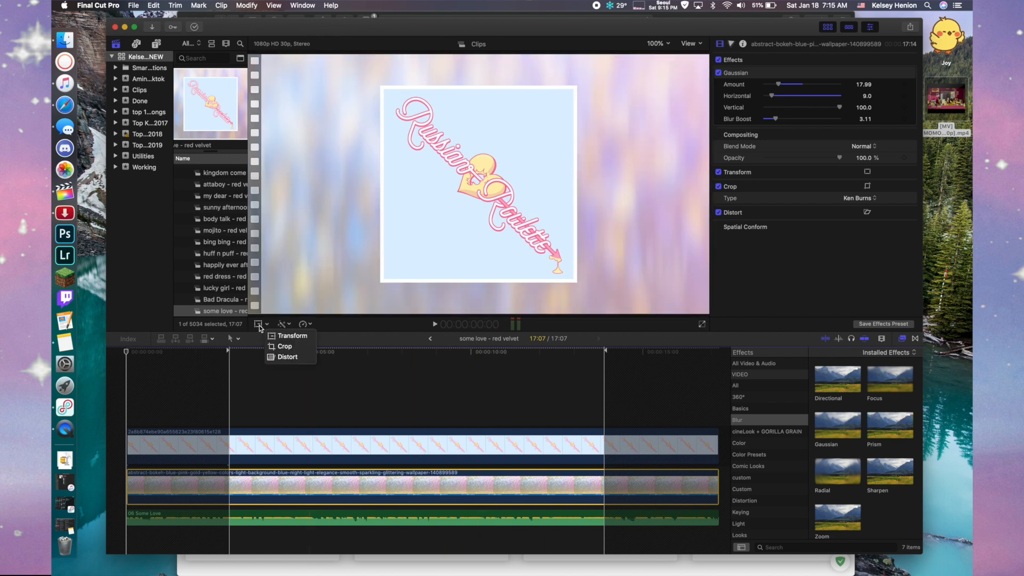
left_click(285, 347)
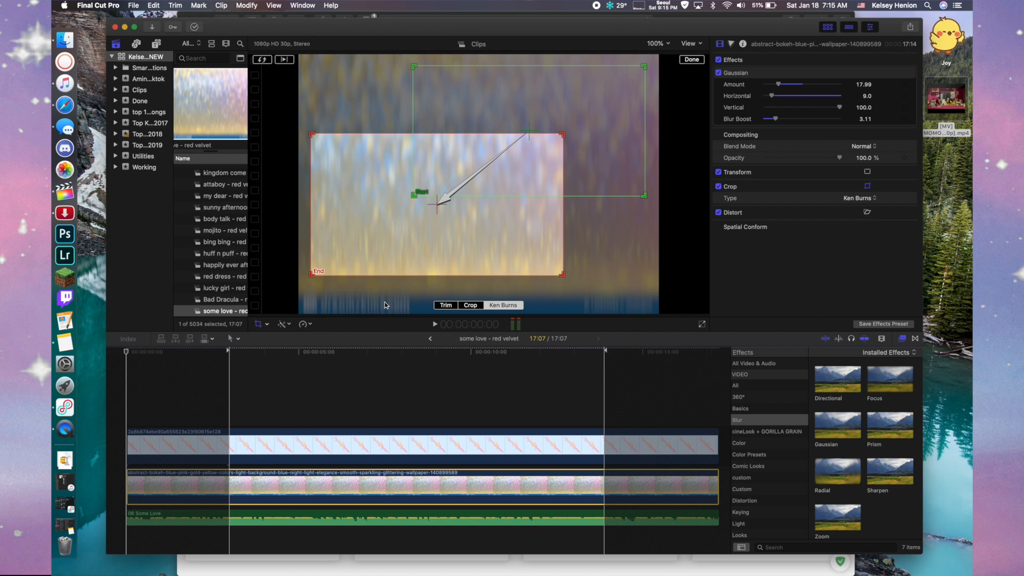
left_click(430, 338)
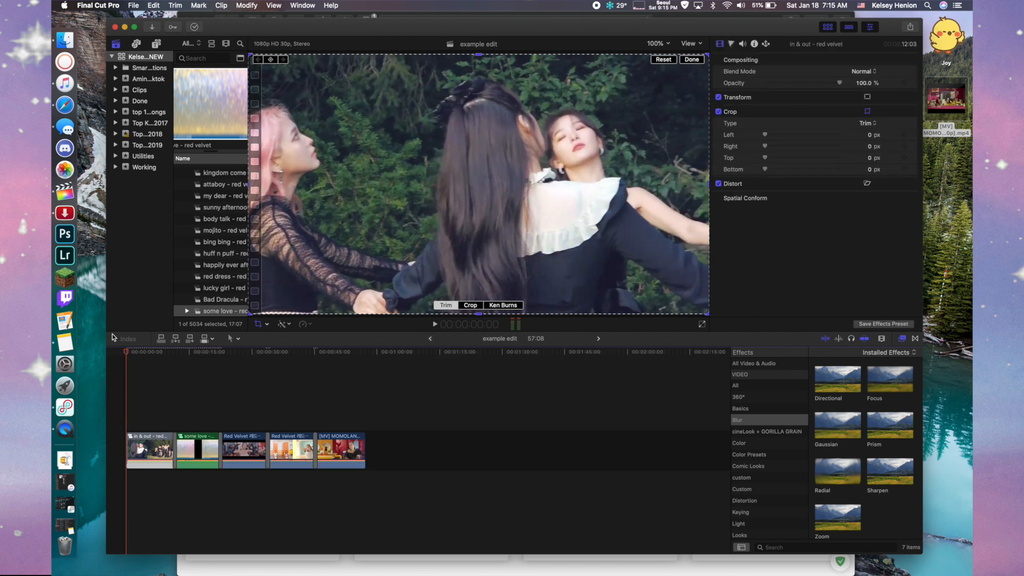
left_click(200, 450)
double_click(200, 460)
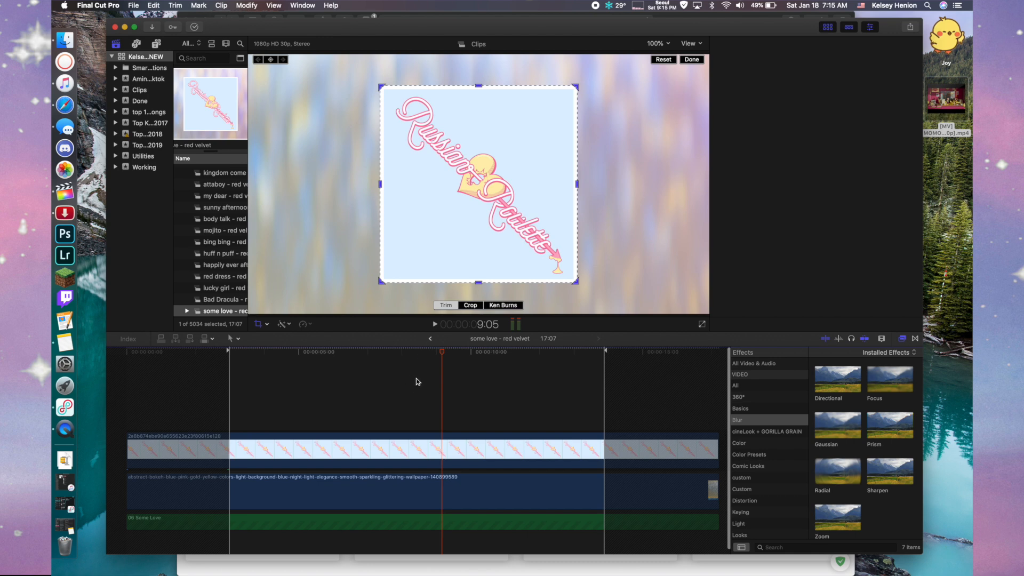
left_click(692, 62)
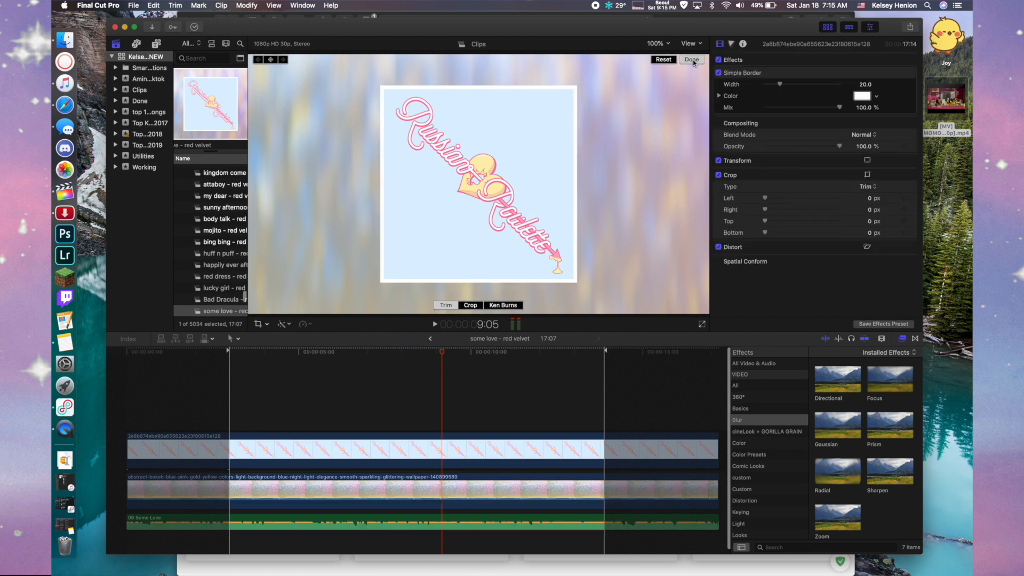
left_click(428, 339)
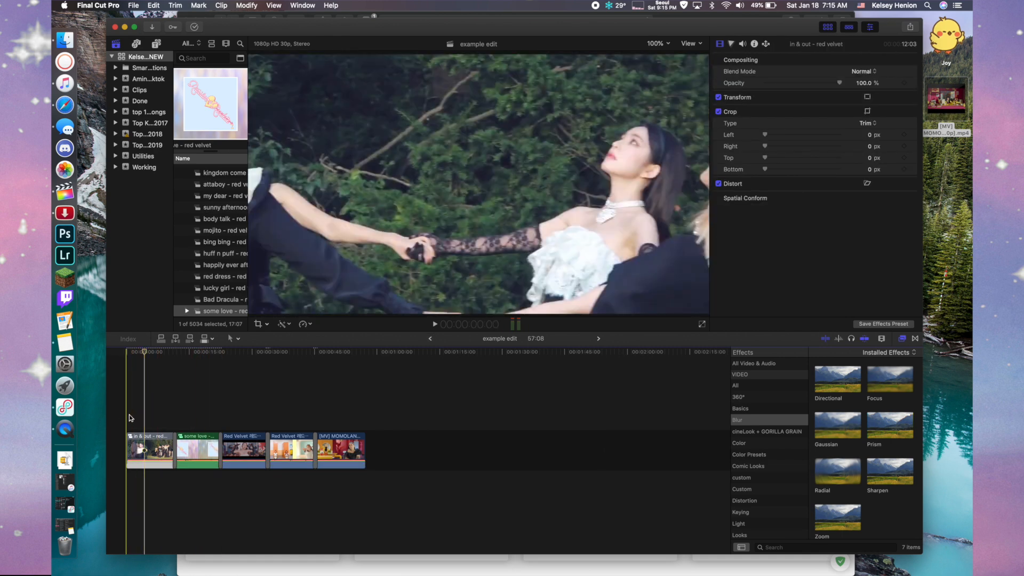
Play the example edit from the beginning into the third clip to review it
left_click(128, 416)
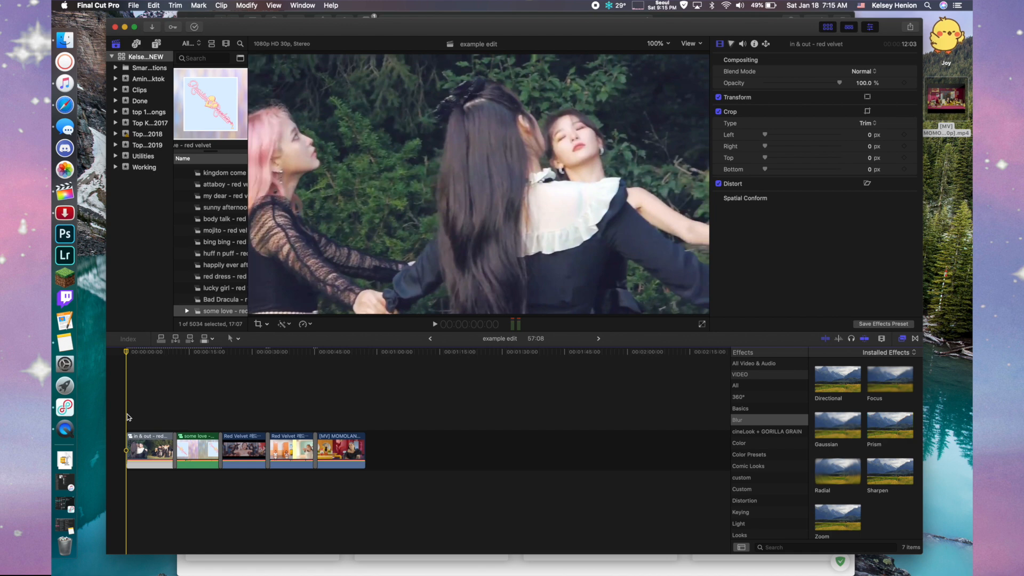
key("space")
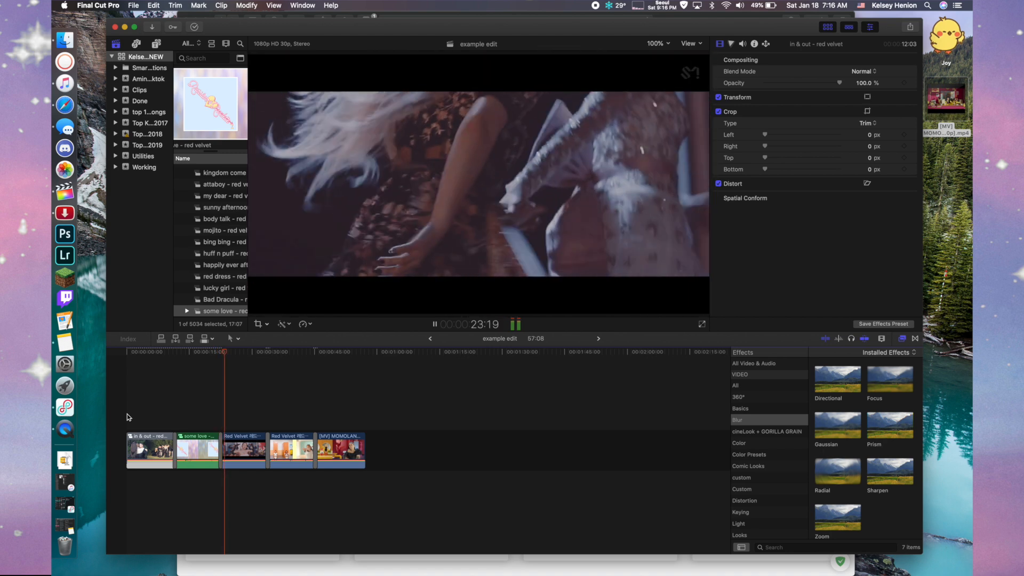
key("space")
Enlarge the third clip with Transform until it fills the frame without black bars, and play the edit through to its end
left_click(240, 448)
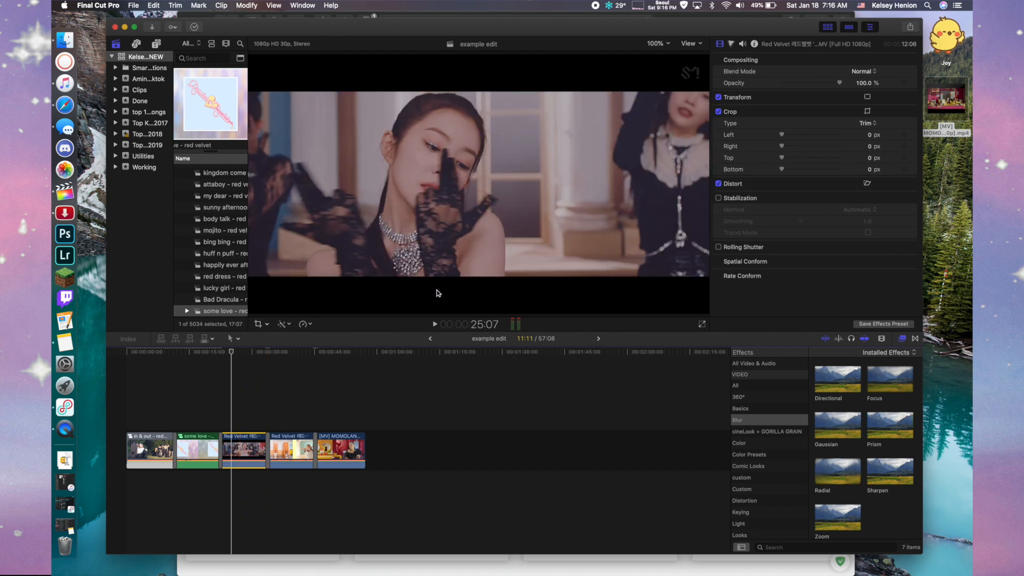
left_click(263, 326)
left_click(277, 331)
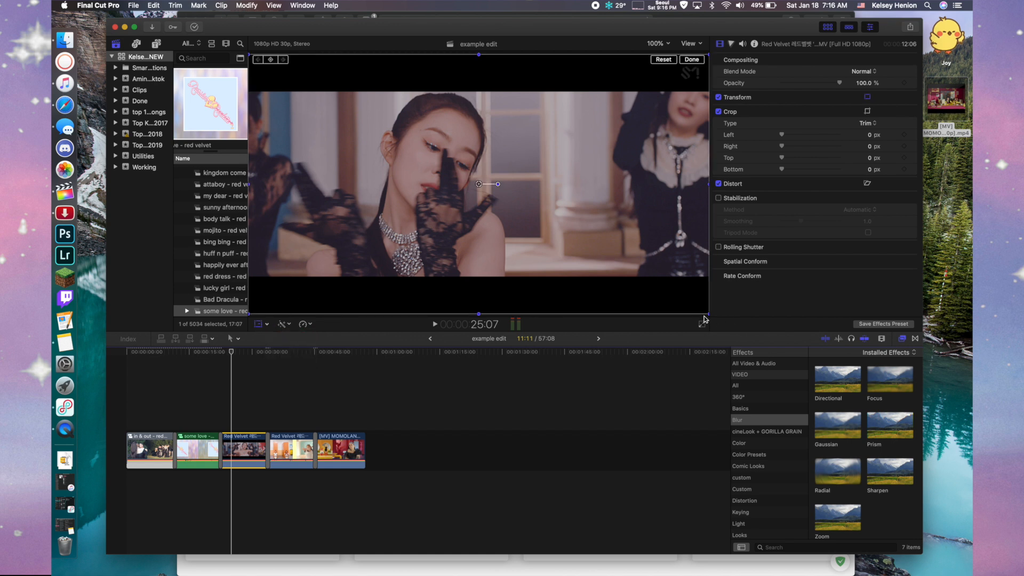
left_click_drag(707, 312, 743, 367)
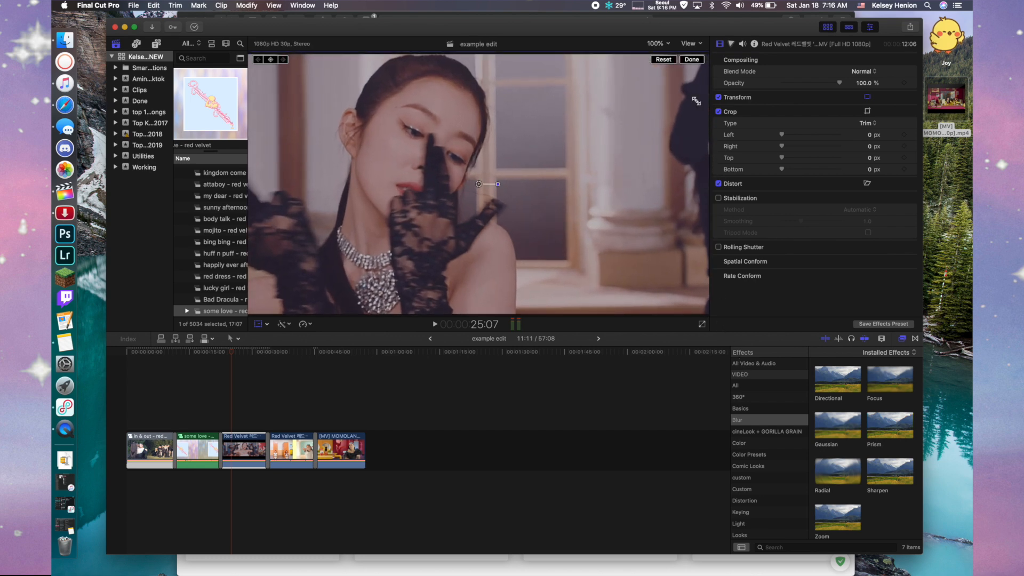
left_click(692, 59)
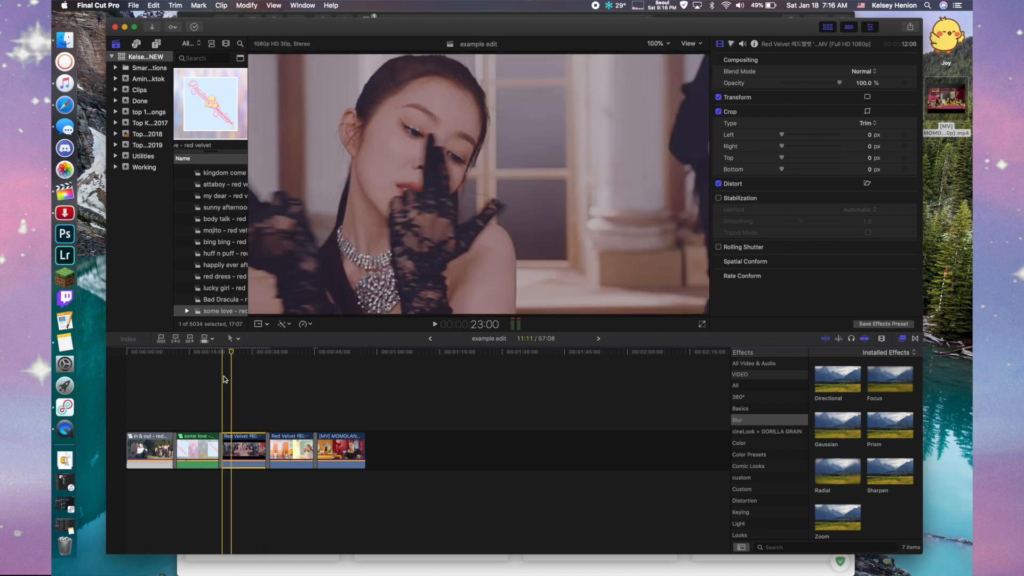
key("space")
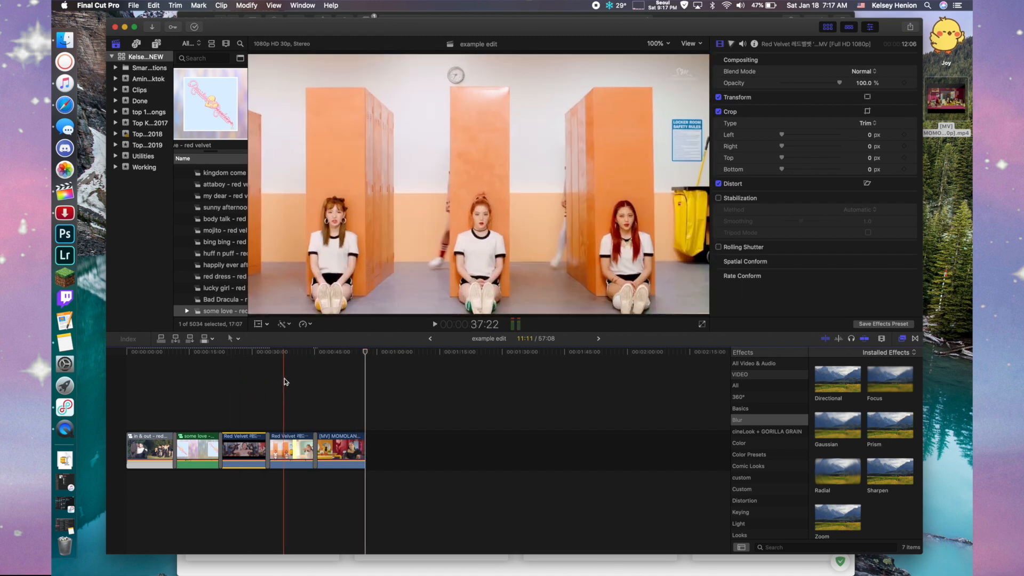
Copy the "jopping - lower third 8 test" title from the "Top 15 october 2019" project and return to example edit
left_click(285, 382)
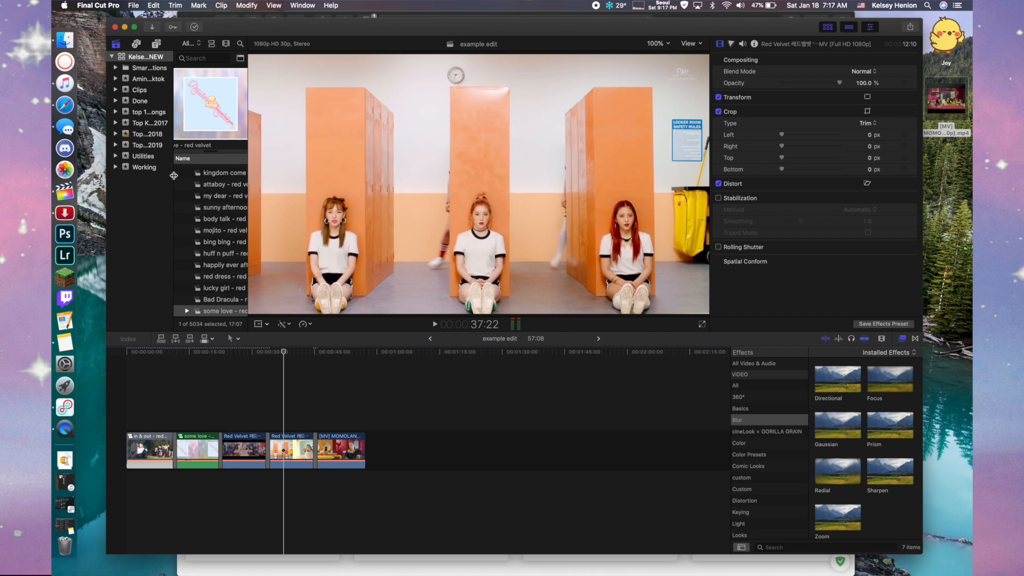
left_click(147, 145)
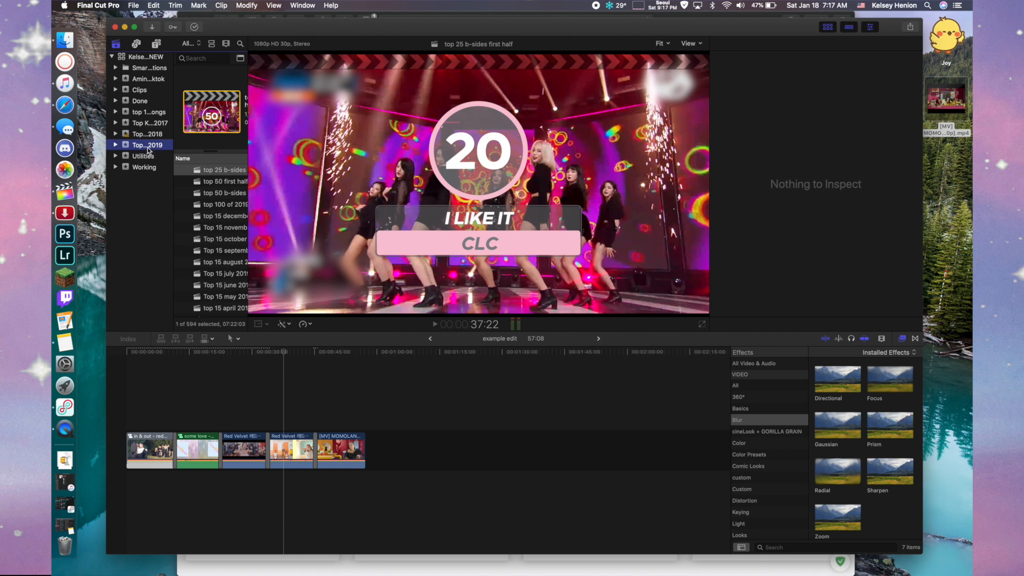
scroll(223, 241, "down", 5)
scroll(224, 245, "up", 5)
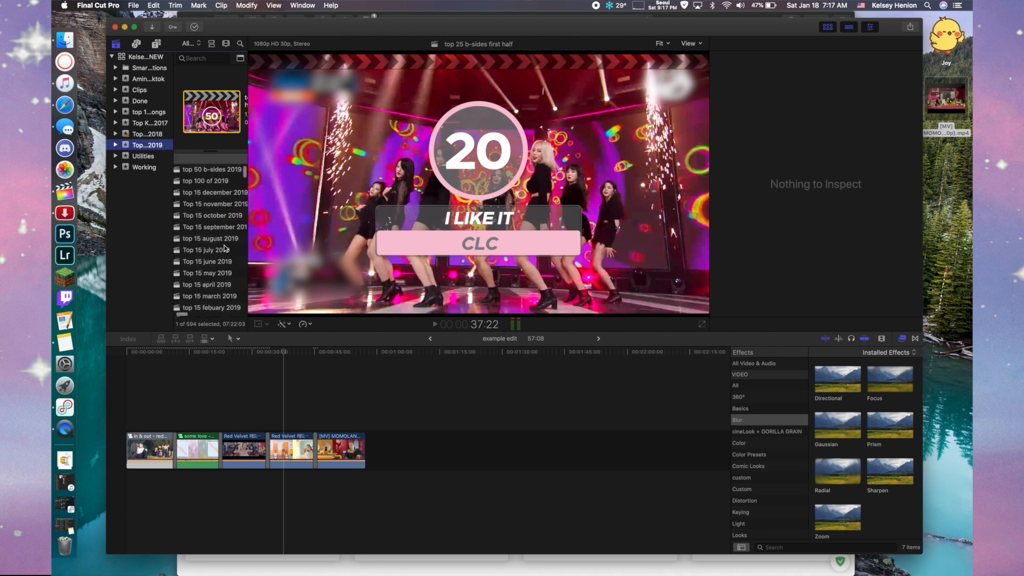
left_click(223, 238)
double_click(223, 240)
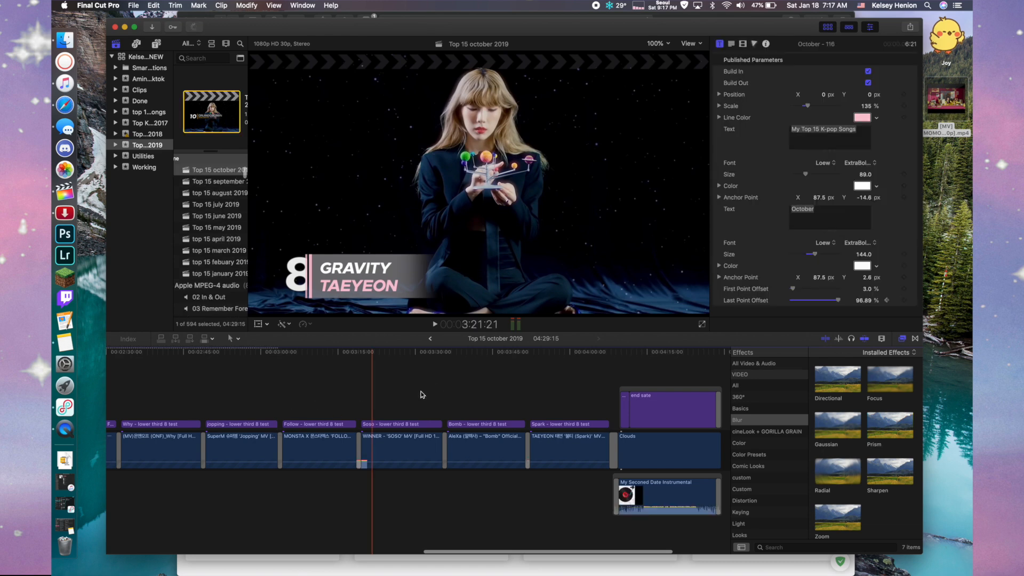
left_click(400, 390)
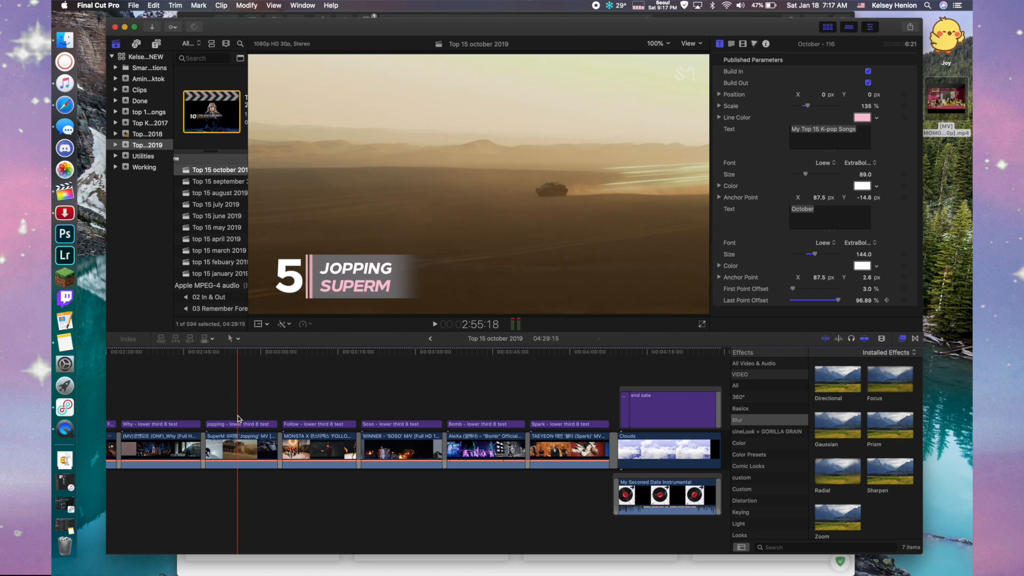
left_click(236, 425)
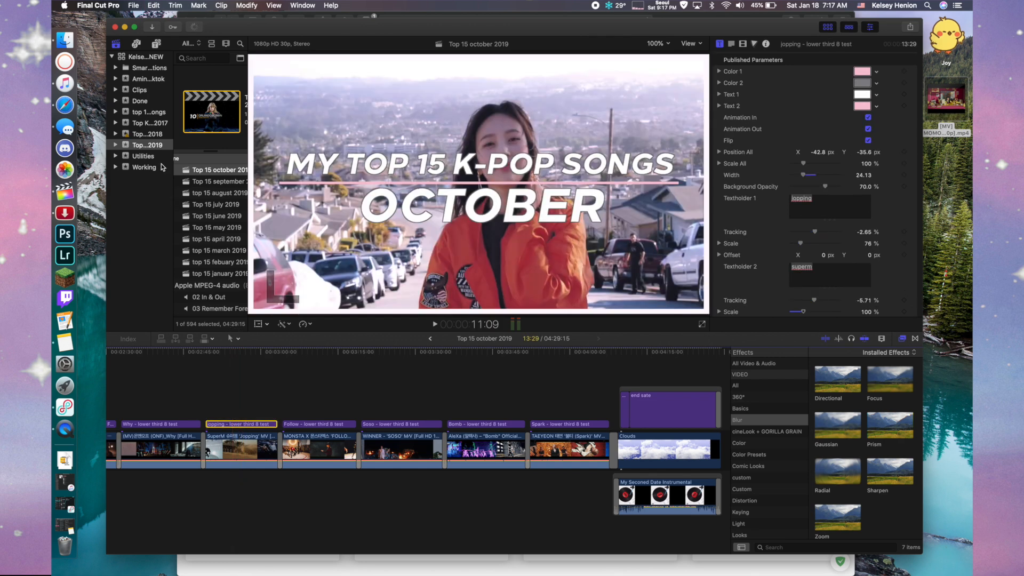
left_click(431, 338)
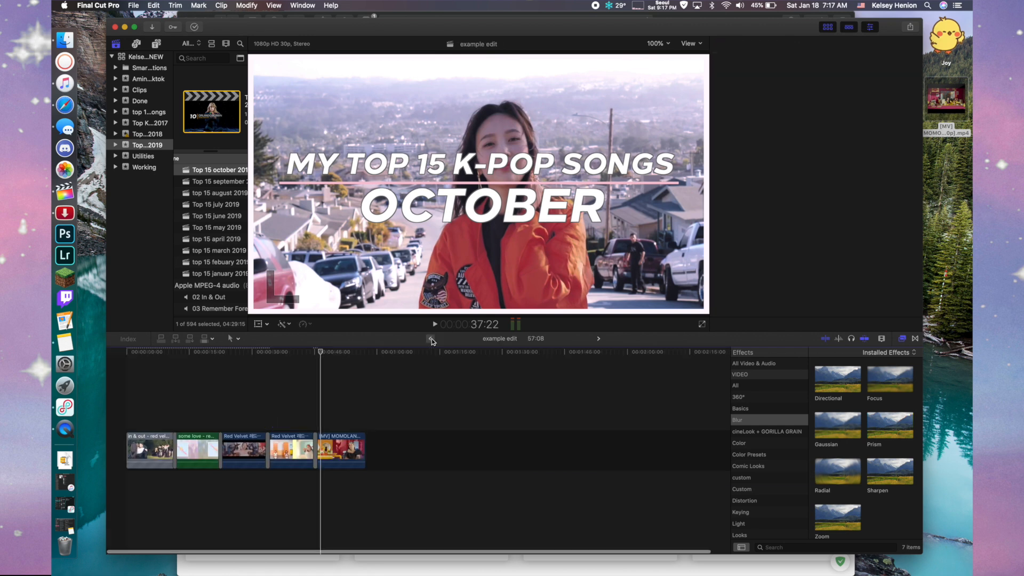
Paste the lower third above the fourth clip and trim its end to about 10:14 so it stops before the clip ends
left_click(283, 409)
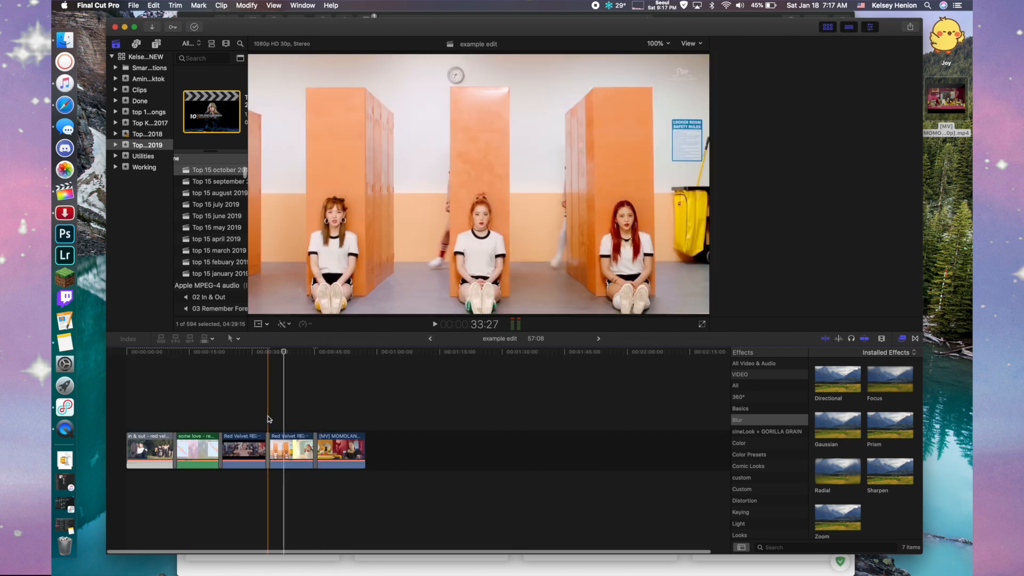
key("super+v")
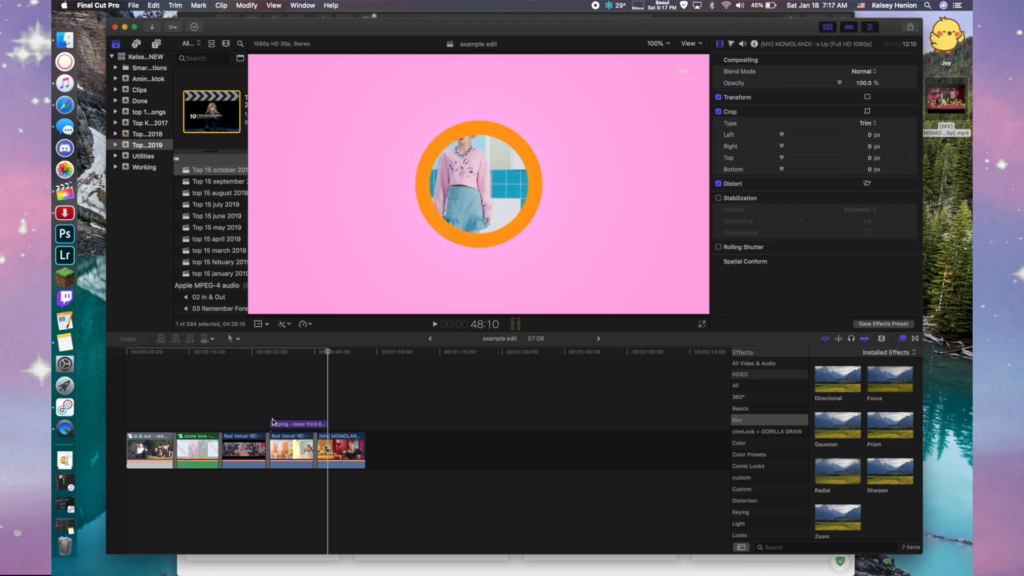
left_click_drag(327, 424, 312, 424)
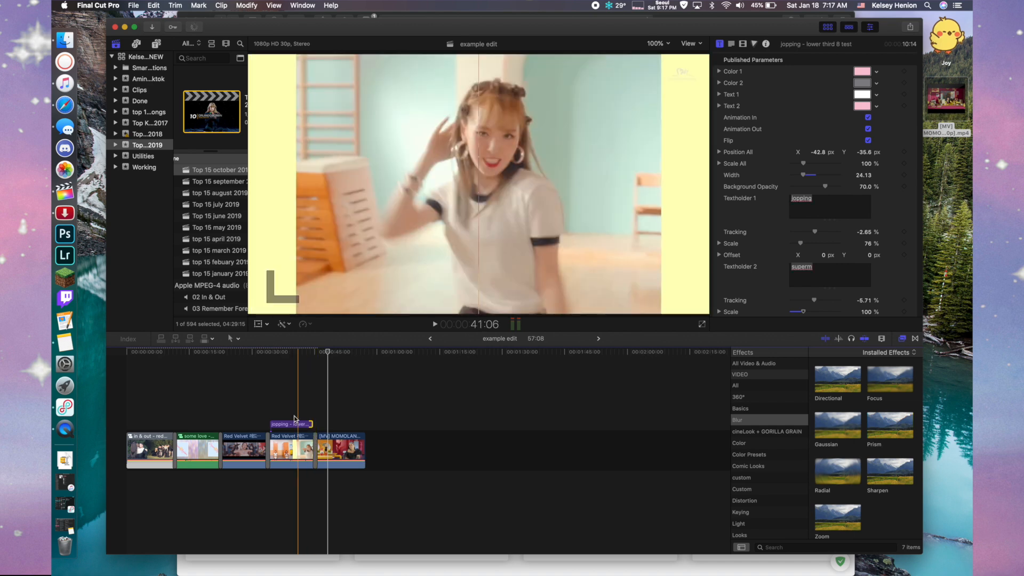
Change the pasted lower third's song text to "Russian roulette" and its artist text to "Red velvet"
left_click(288, 424)
left_click(292, 425)
left_click(819, 201)
key("BackSpace")
type("russia")
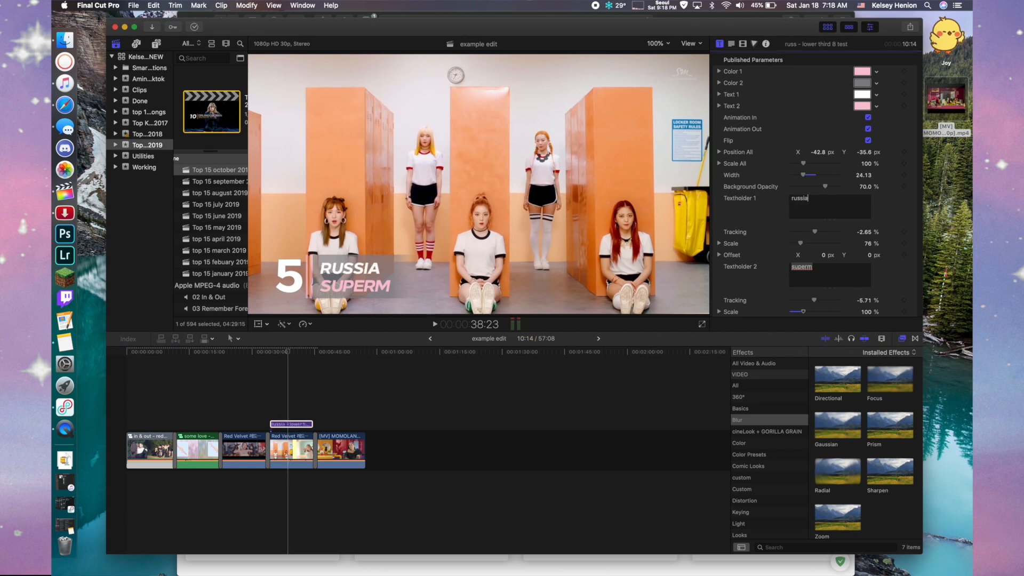
type("n roull")
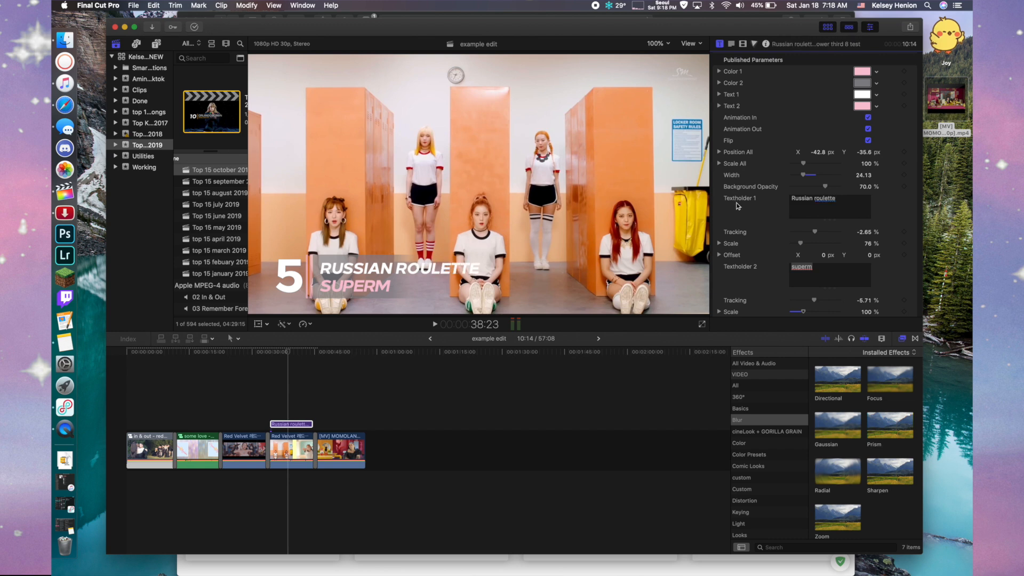
type("Red velvet")
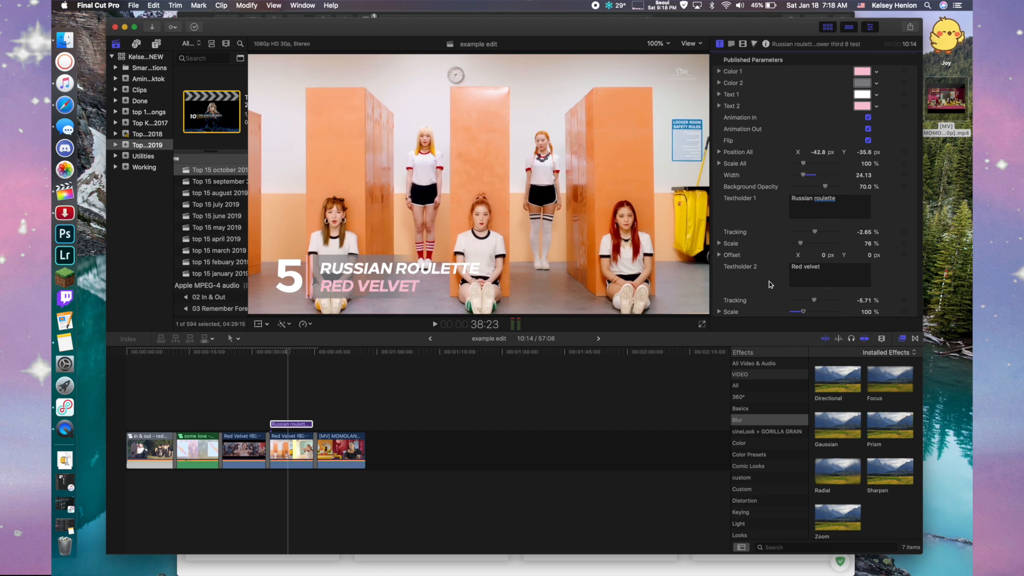
Set the Russian roulette lower third's rank to 2, its width to 43.02 and its X position to -24.2 px
scroll(751, 281, "down", 5)
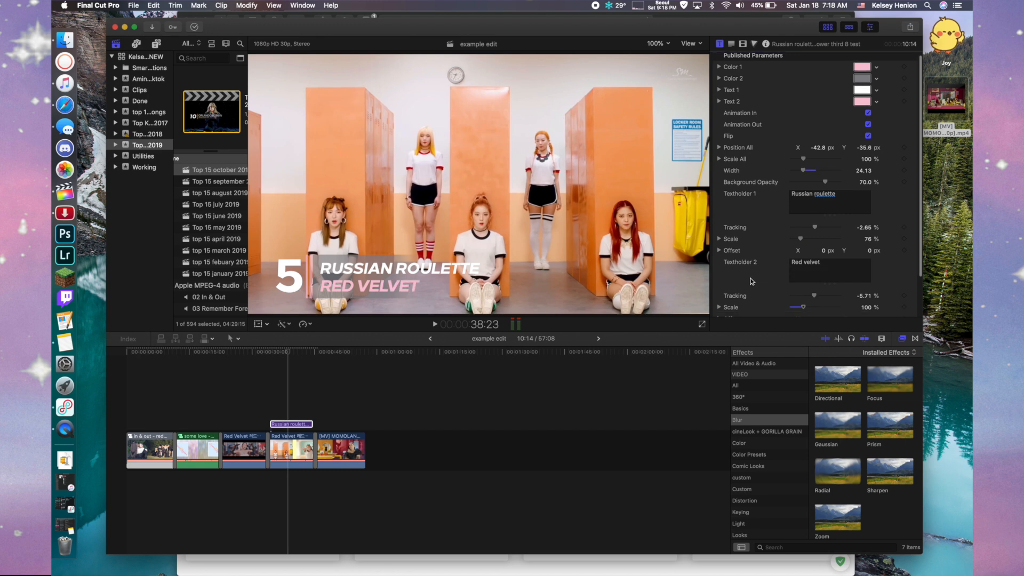
double_click(801, 283)
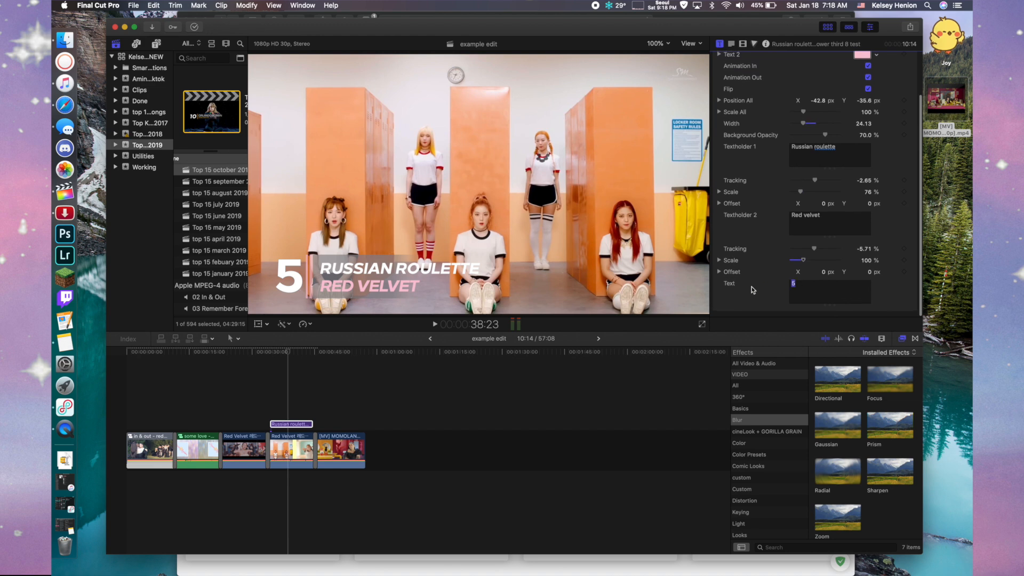
type("2")
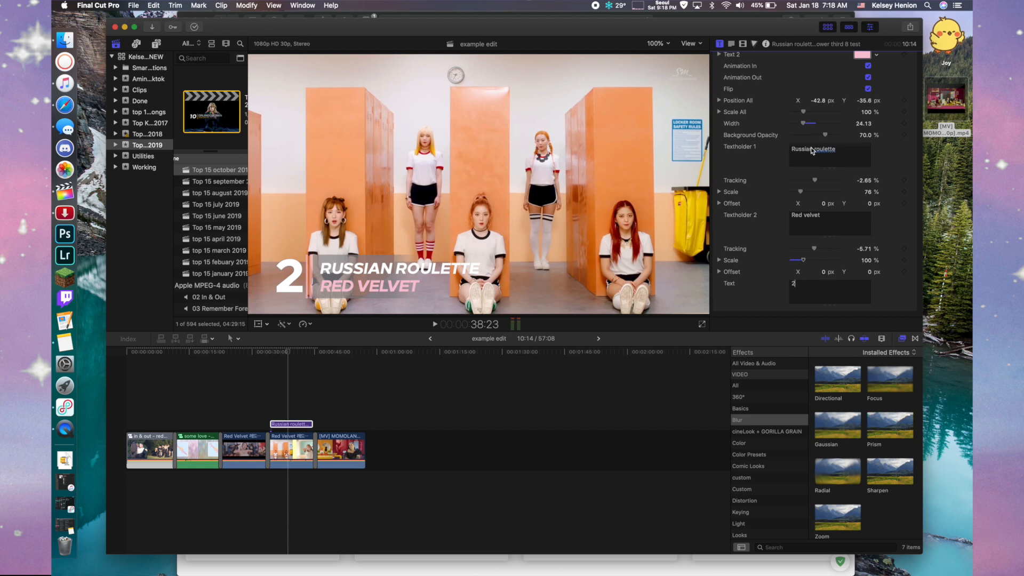
scroll(774, 147, "up", 2)
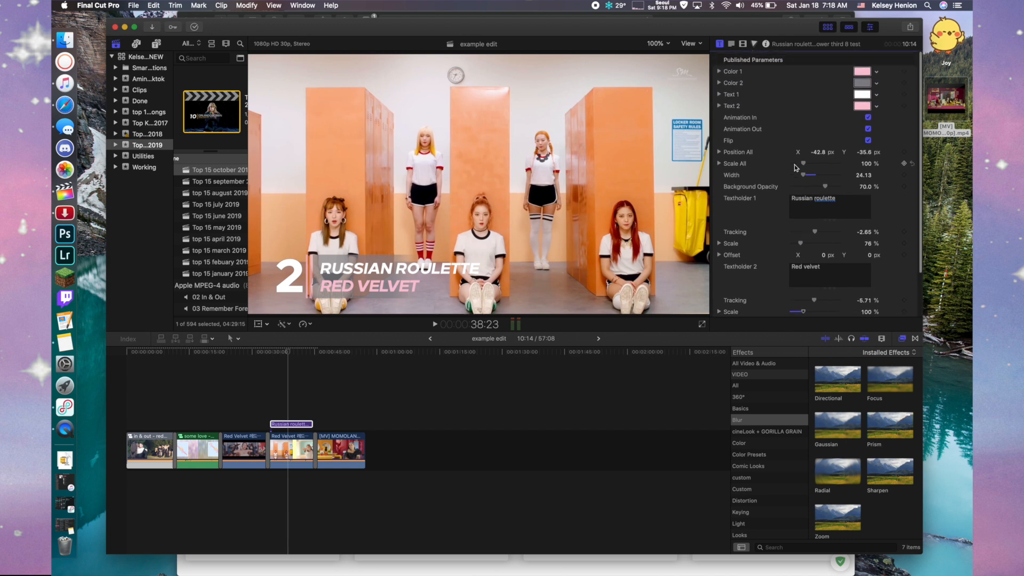
left_click_drag(805, 177, 832, 155)
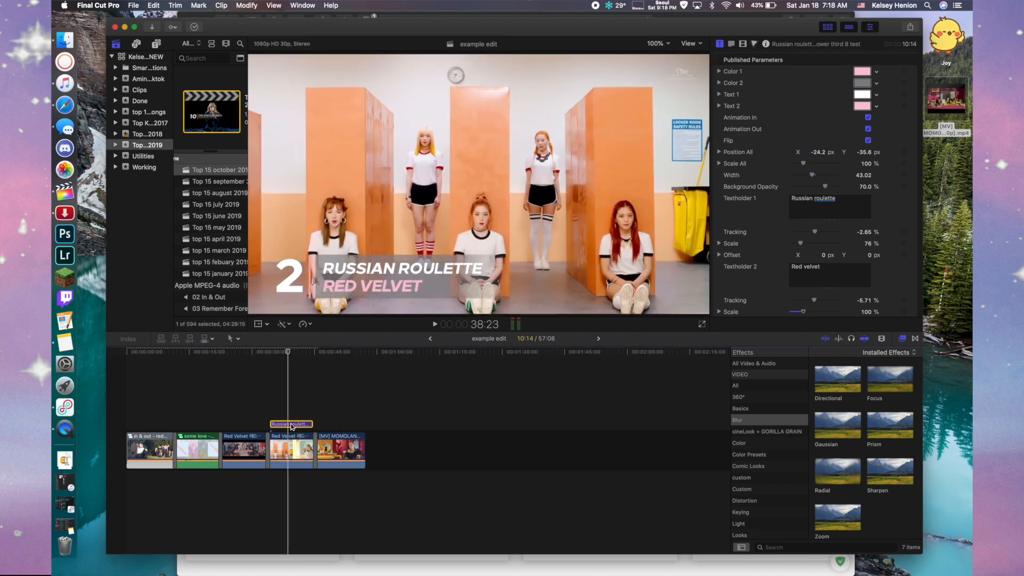
Duplicate the lower third above the MOMOLAND clip and set its texts to "Thumbs up", "Momoland" and rank 1
left_click_drag(292, 426, 339, 424)
type("Thumbs up")
key("Tab")
type("Momoland")
key("Tab")
type("1")
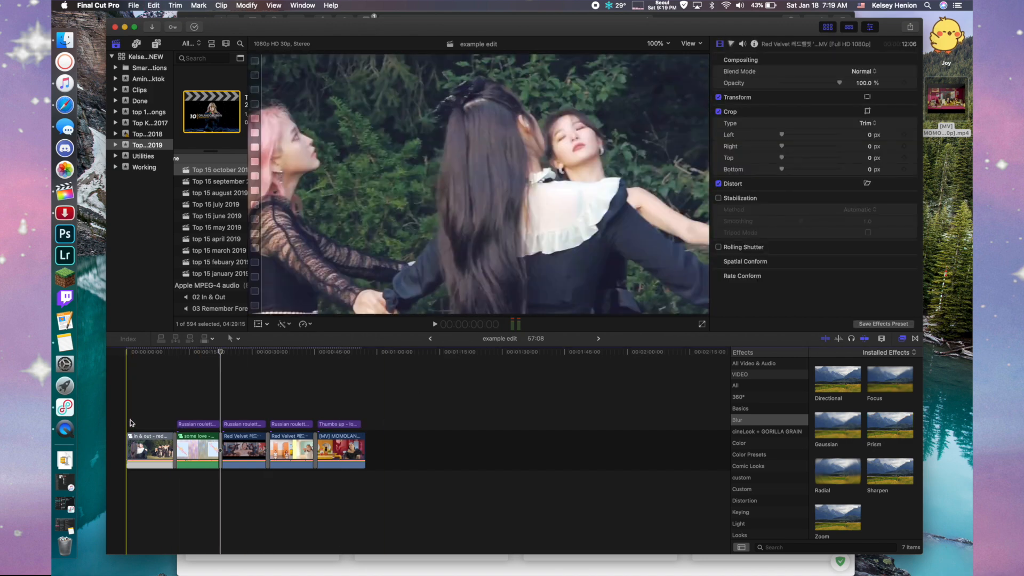
Change the third clip's lower third to song "Psycho" with rank 3 and narrow its background width
left_click(243, 424)
triple_click(846, 199)
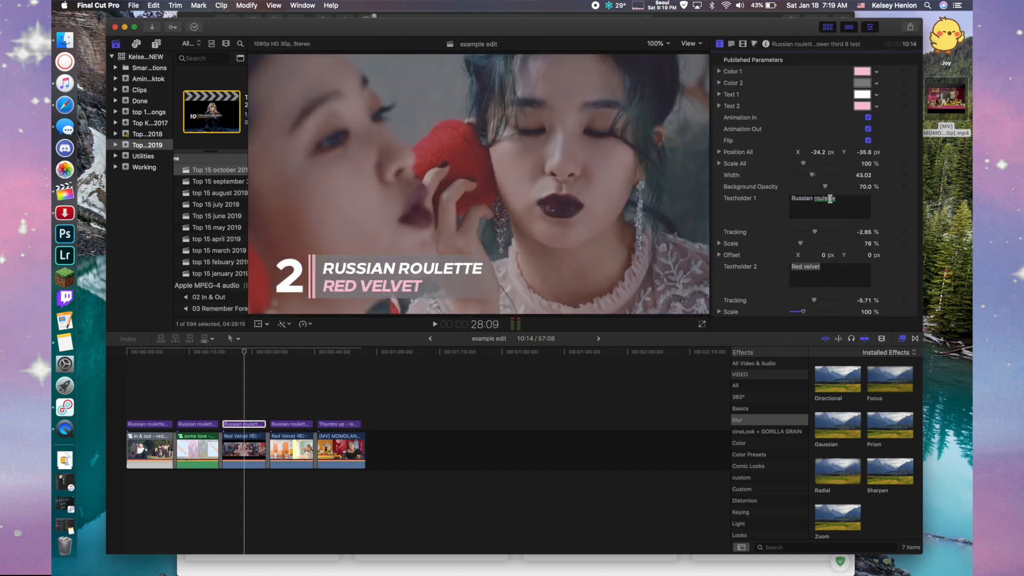
key("BackSpace")
type("psycho")
key("Return")
scroll(773, 258, "down", 3)
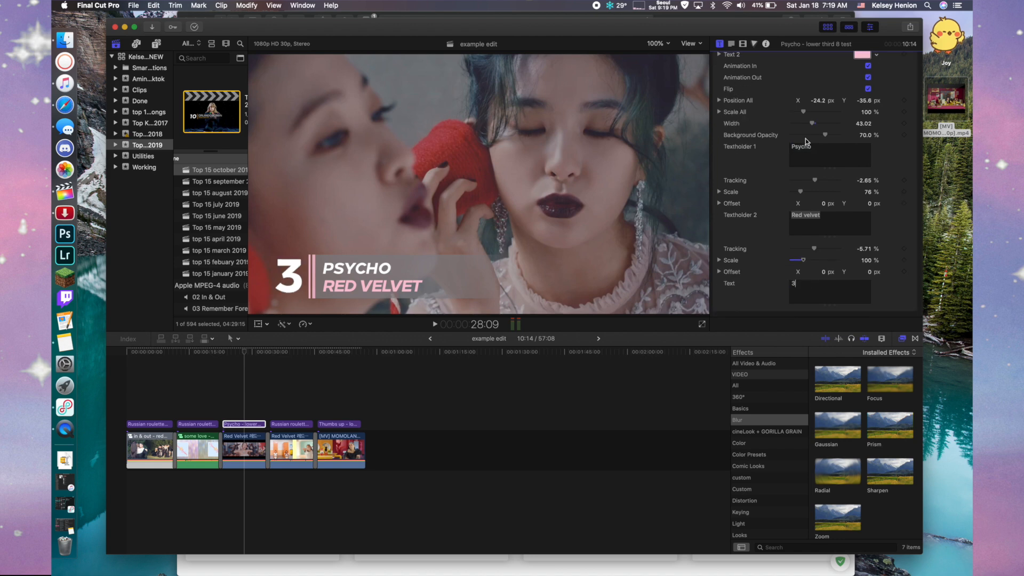
left_click_drag(812, 124, 806, 125)
Change the second clip's lower third to "Some love" with rank 4, width 29.72 and X position -35.6 px
left_click(200, 424)
triple_click(816, 198)
type("Some love")
left_click_drag(812, 175, 806, 177)
left_click_drag(817, 152, 817, 158)
scroll(807, 283, "down", 3)
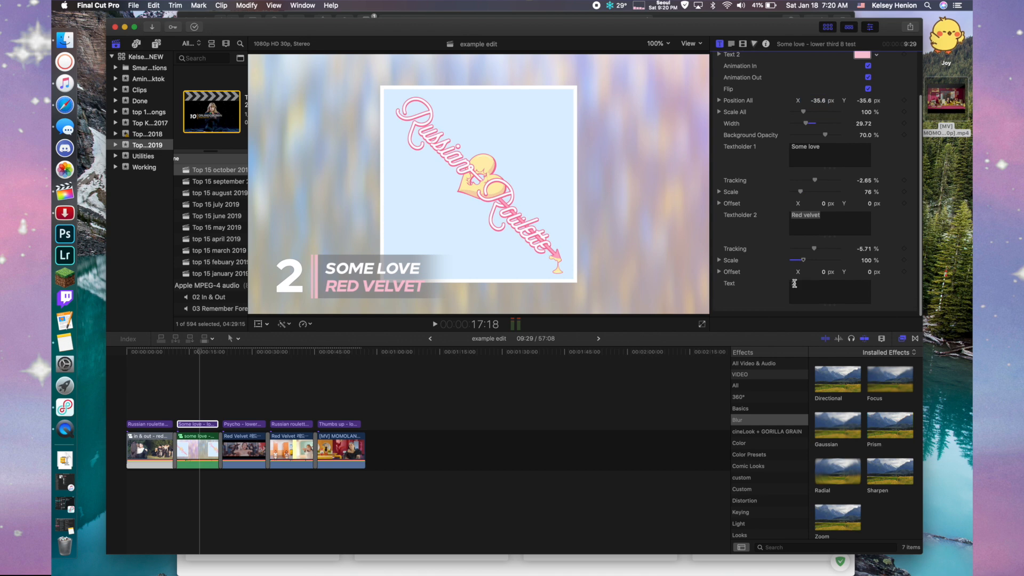
triple_click(807, 284)
type("4")
Change the first clip's lower third to "In & out" with rank 5, width 28.79 and X position -37.7 px
left_click(153, 401)
left_click(155, 424)
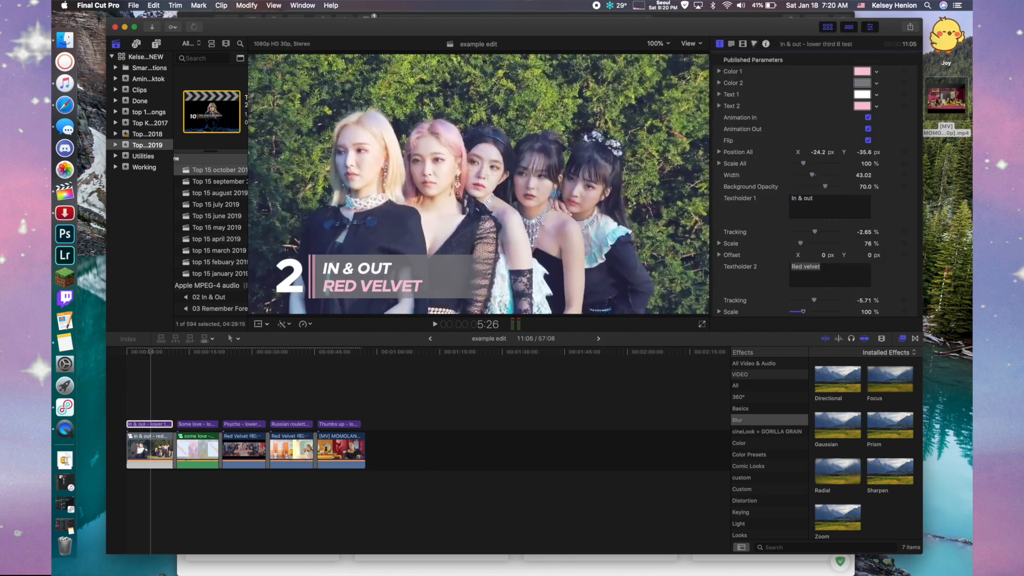
scroll(738, 265, "up", 1)
scroll(738, 265, "down", 2)
triple_click(800, 284)
type("5")
left_click_drag(812, 124, 805, 125)
left_click_drag(817, 100, 816, 103)
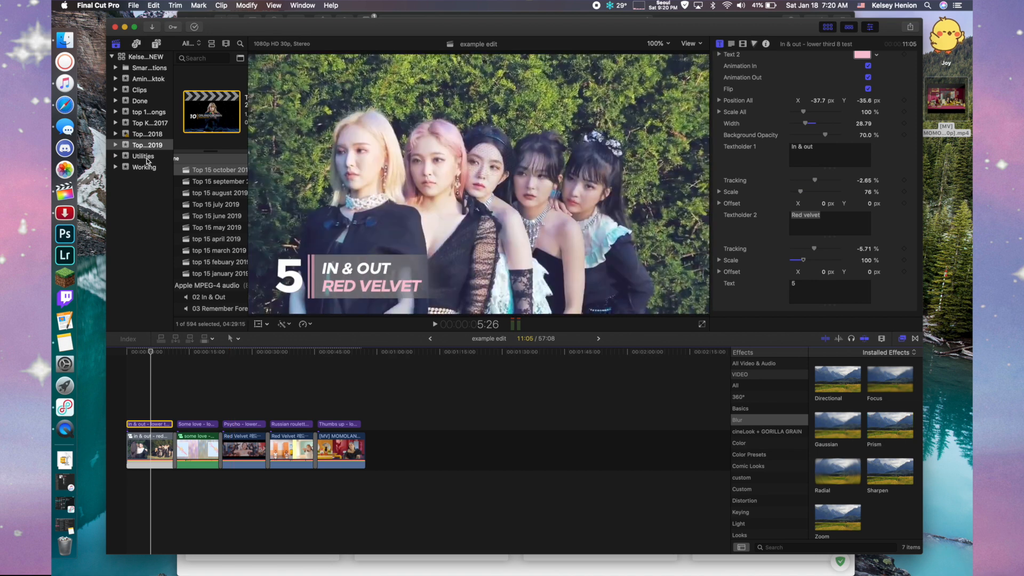
Copy the end slate with its title, Clouds background, instrumental and transition from the "top 100 of 2019" project, and return to example edit
scroll(228, 191, "up", 5)
scroll(229, 188, "right", 2)
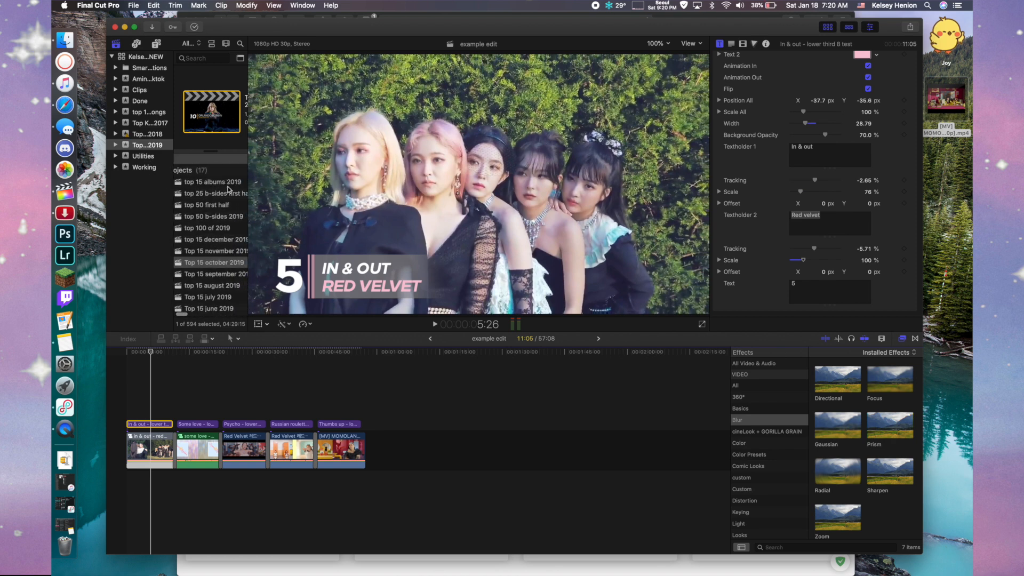
double_click(217, 229)
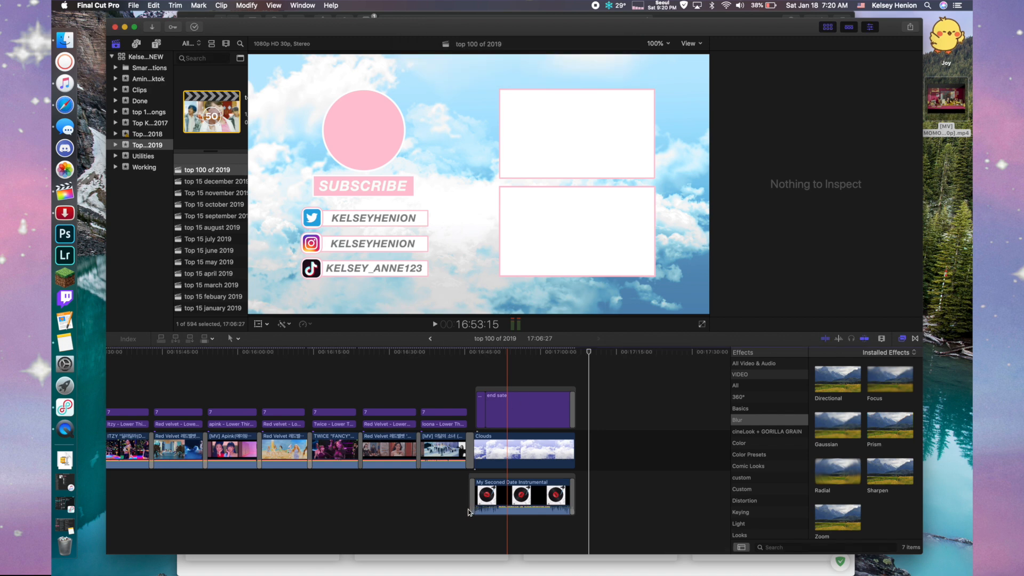
left_click_drag(588, 373, 472, 525)
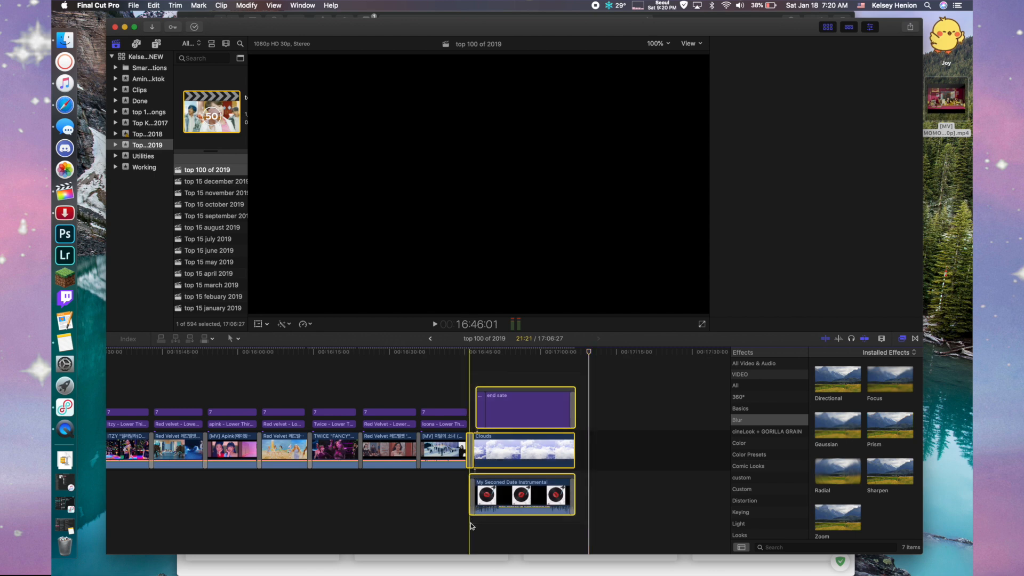
key("super+c")
left_click(431, 338)
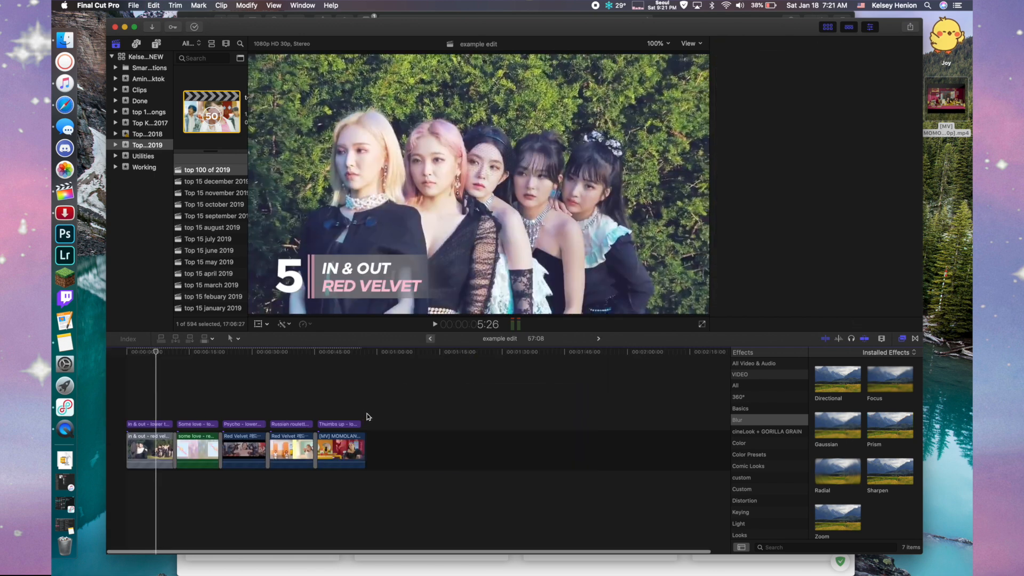
Paste the copied end slate after the last song clip in the example edit
key("End")
key("super+v")
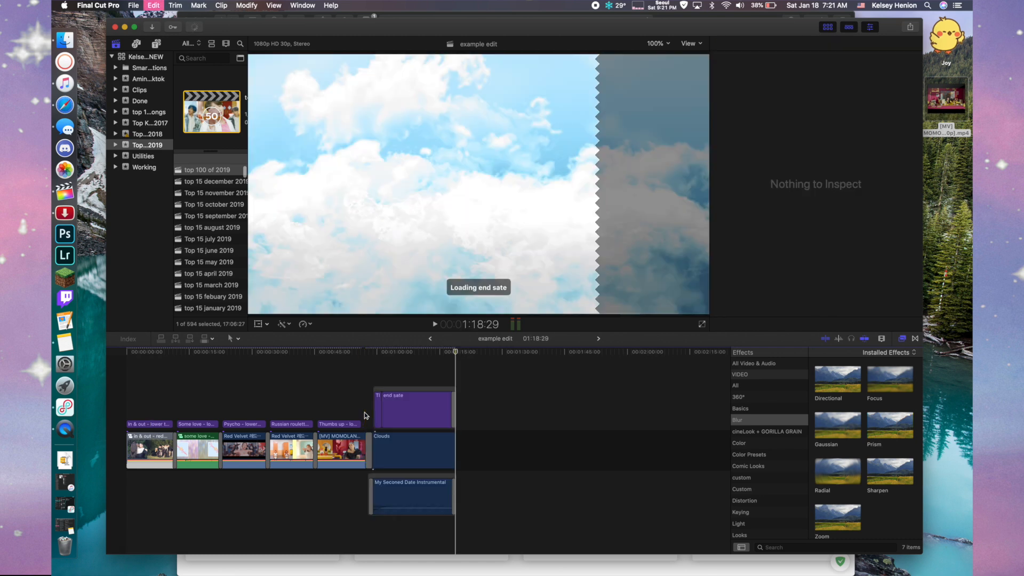
left_click(431, 338)
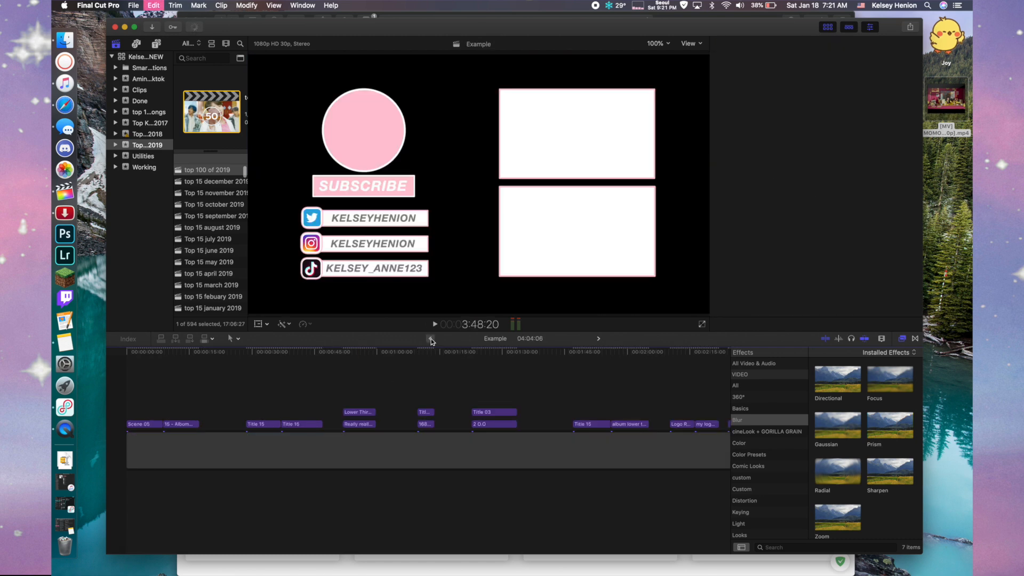
left_click(599, 339)
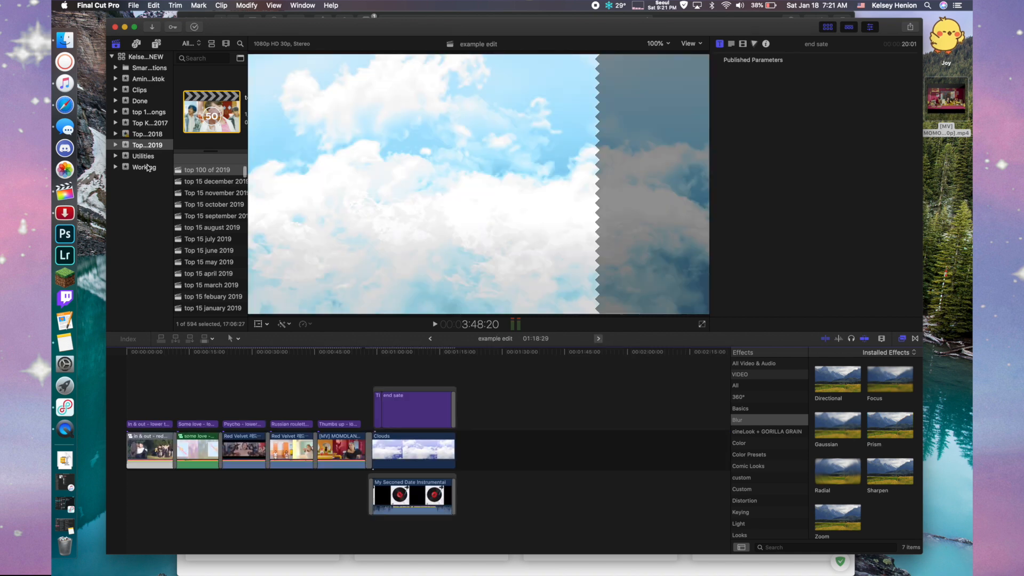
Copy the whole intro from the "joy intro 3" project in Utilities and paste it at the start of the example edit
left_click(148, 156)
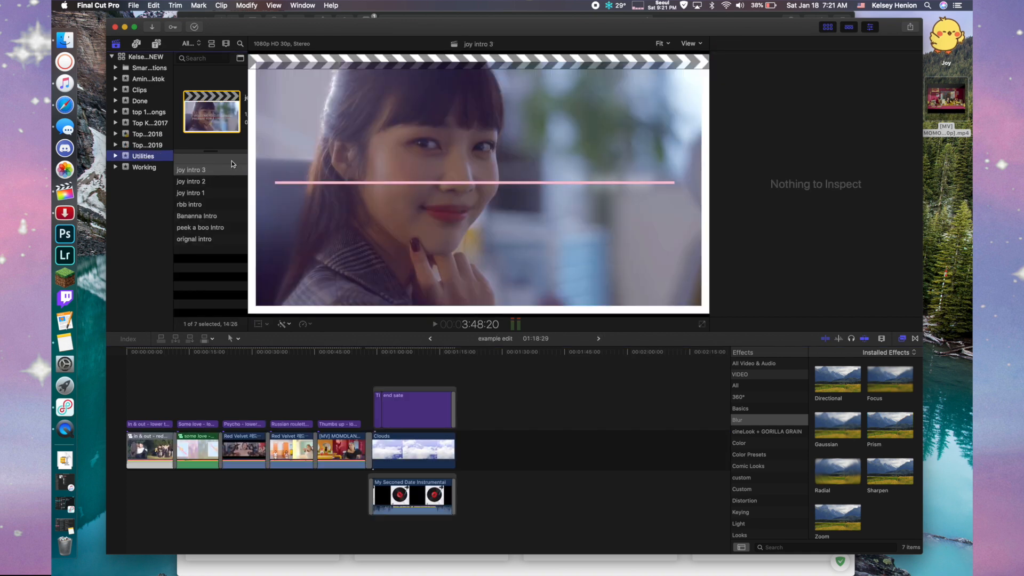
double_click(213, 170)
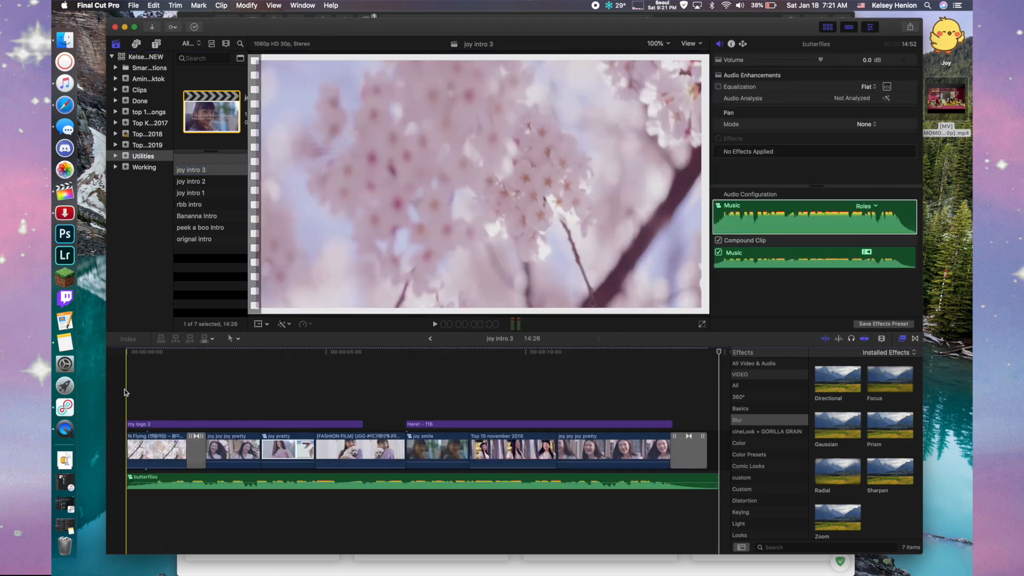
left_click_drag(258, 388, 686, 500)
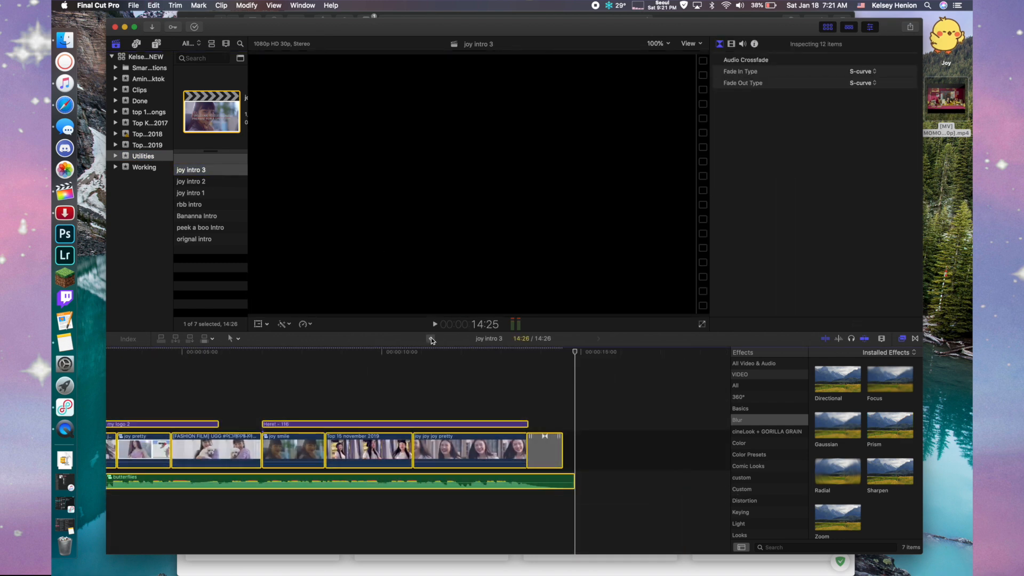
left_click(430, 339)
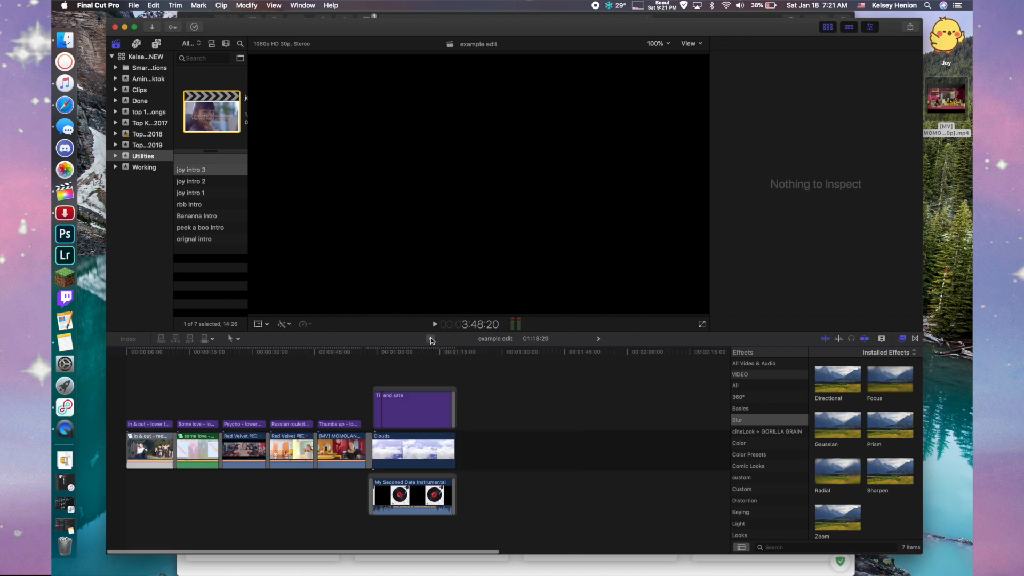
key("super+v")
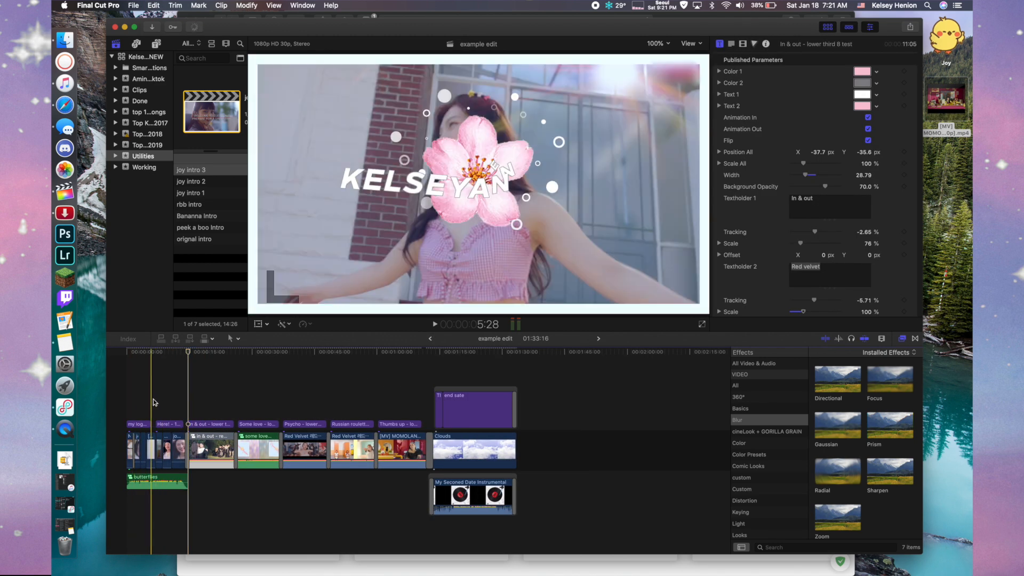
Change the intro title's two lines of text to "My top 5 songs" and "Example"
left_click(170, 424)
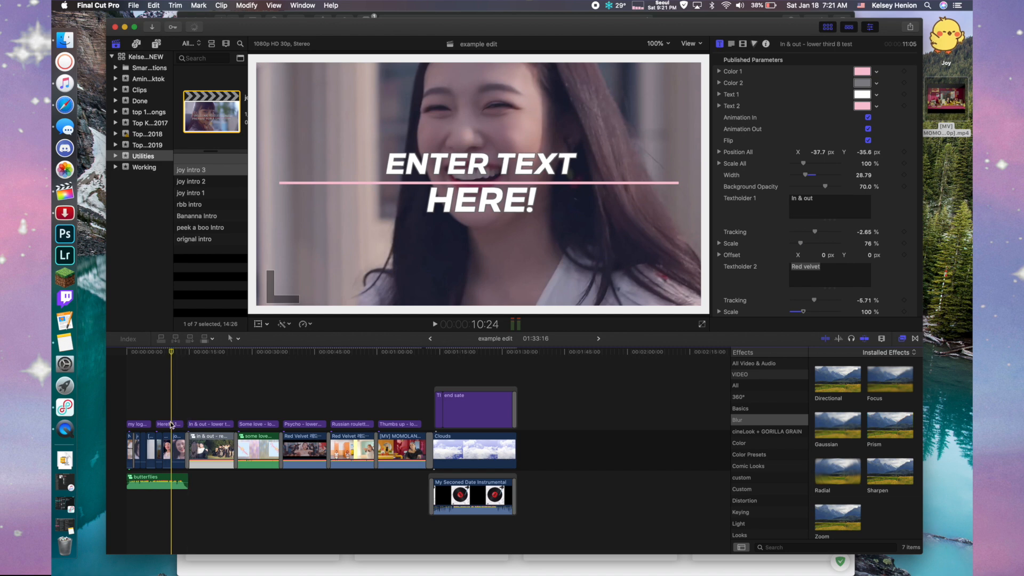
left_click_drag(830, 132, 718, 140)
type("My top")
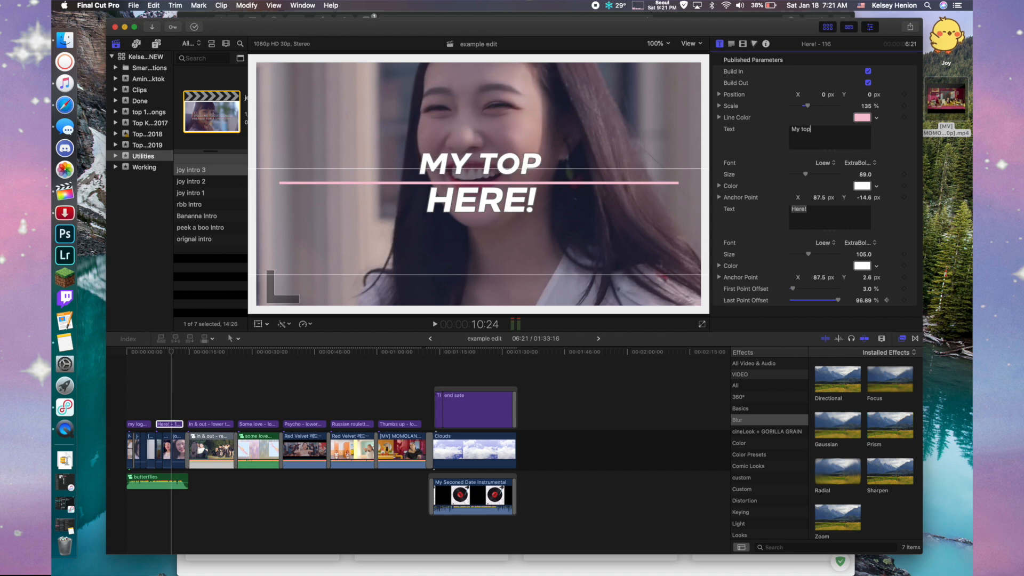
type(" 5 songs")
key("Tab")
type("exa")
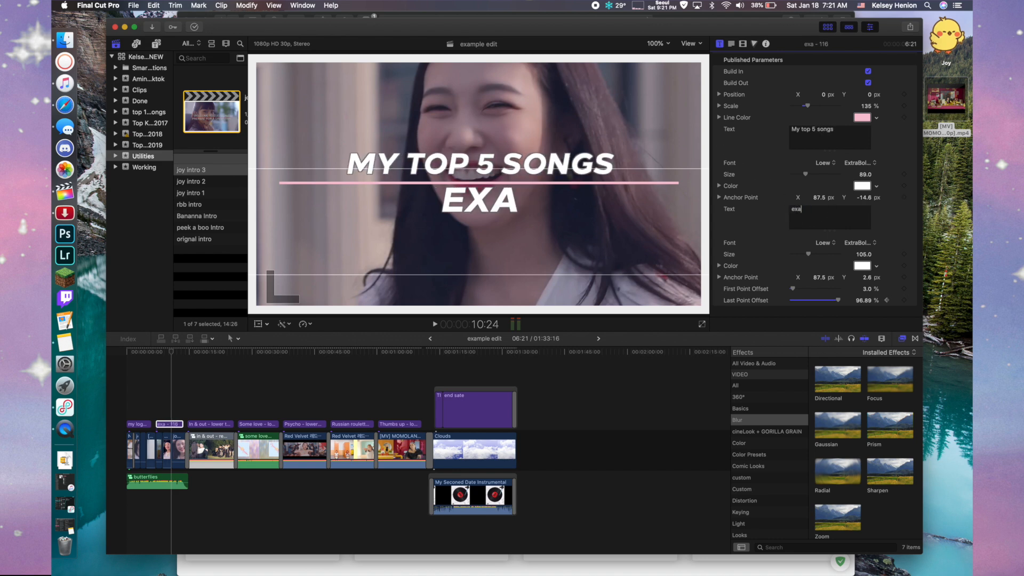
type("mple")
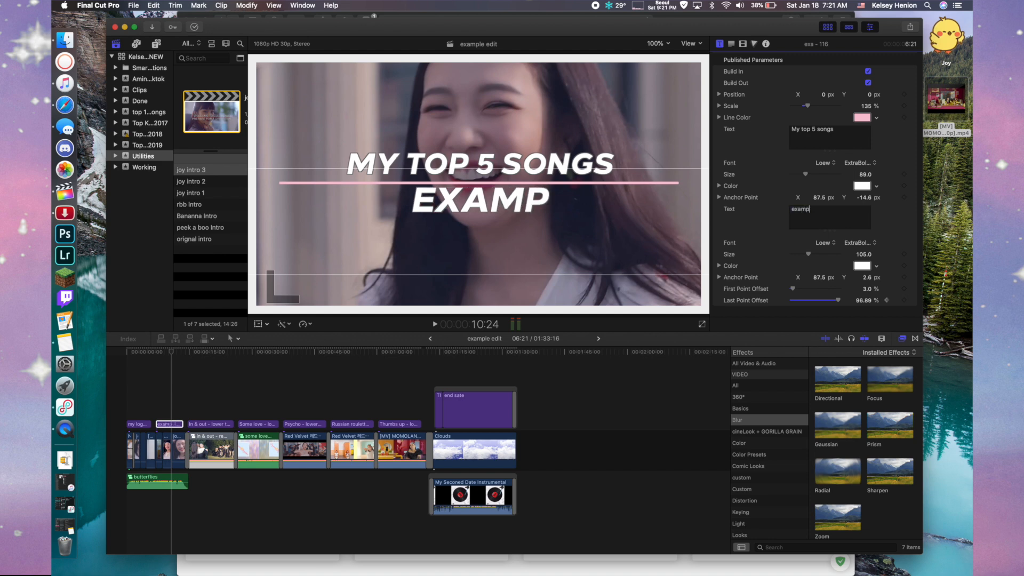
left_click(556, 378)
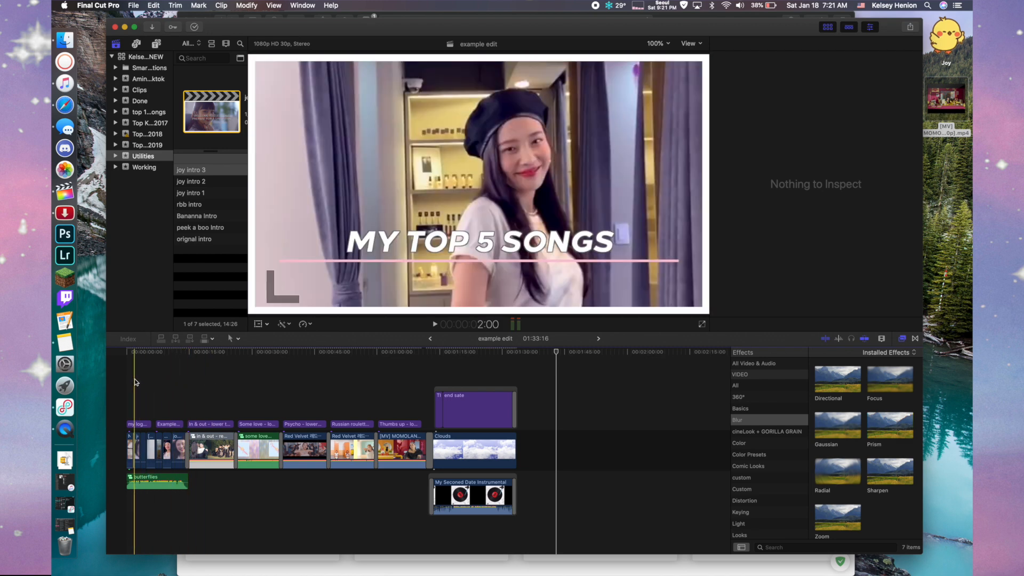
Play the edit from the beginning through the intro into the first song clip
left_click(126, 379)
key("space")
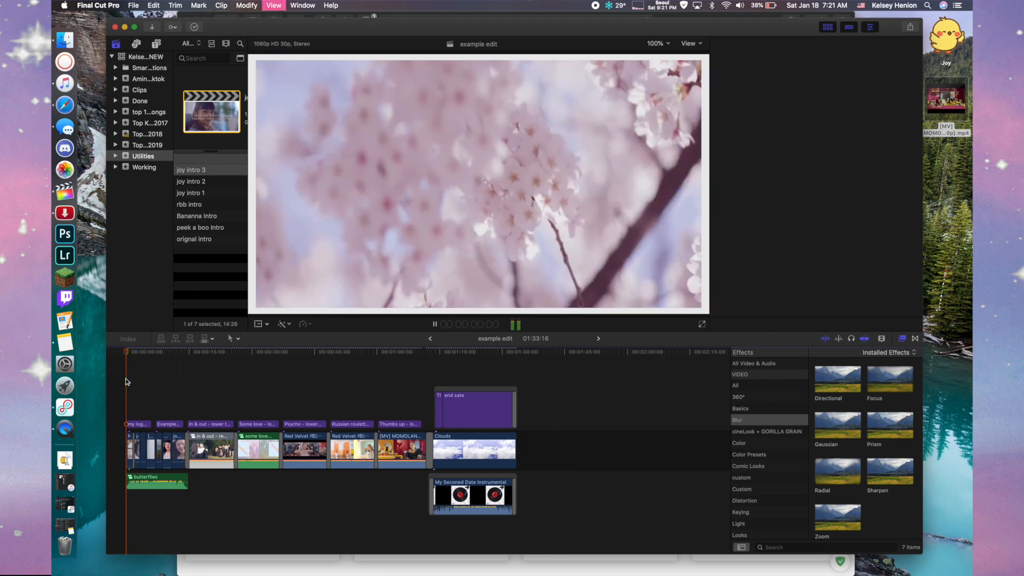
key("super+4")
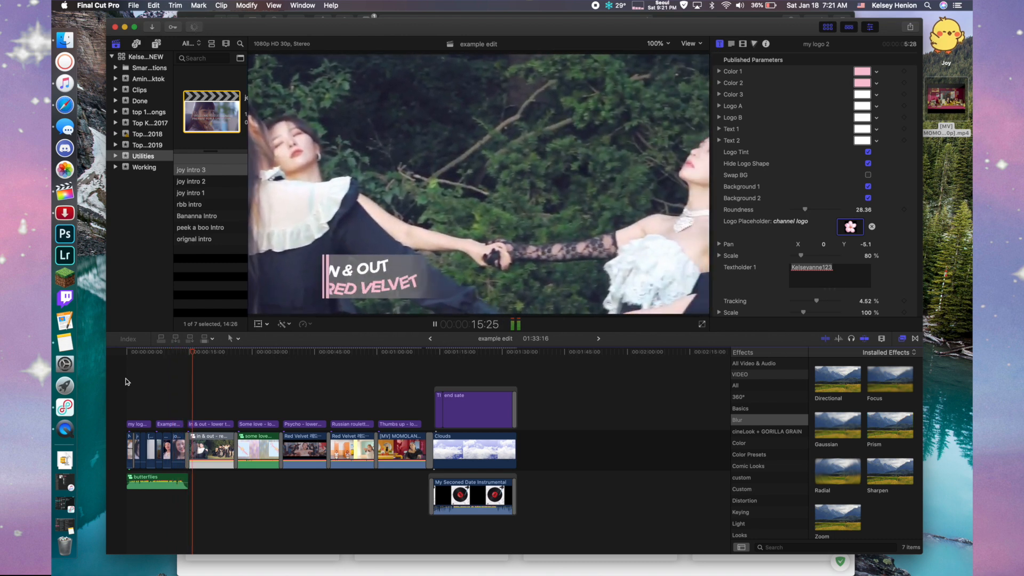
key("space")
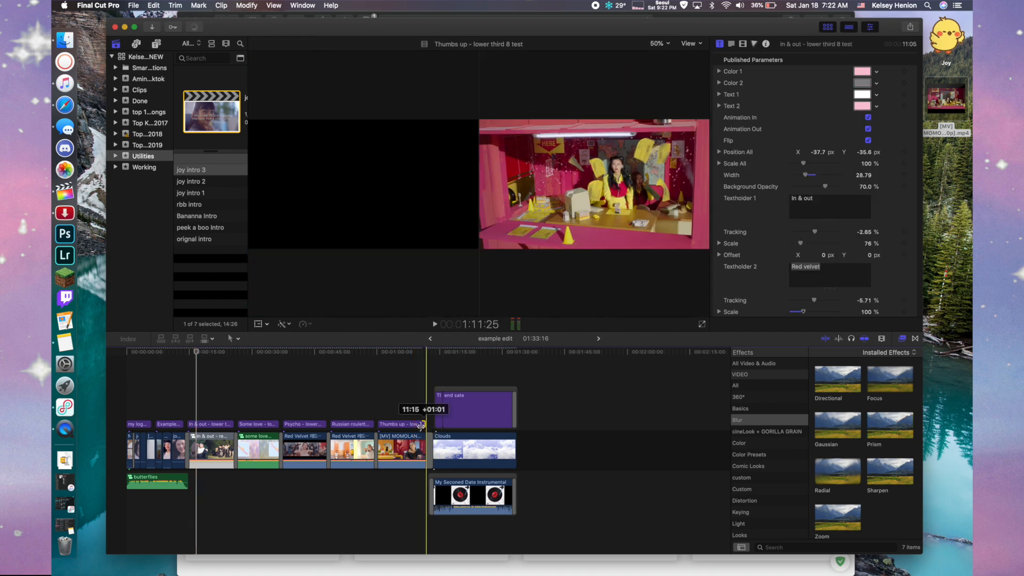
Play the ending from the Thumbs up clip into the end slate
left_click(415, 404)
key("space")
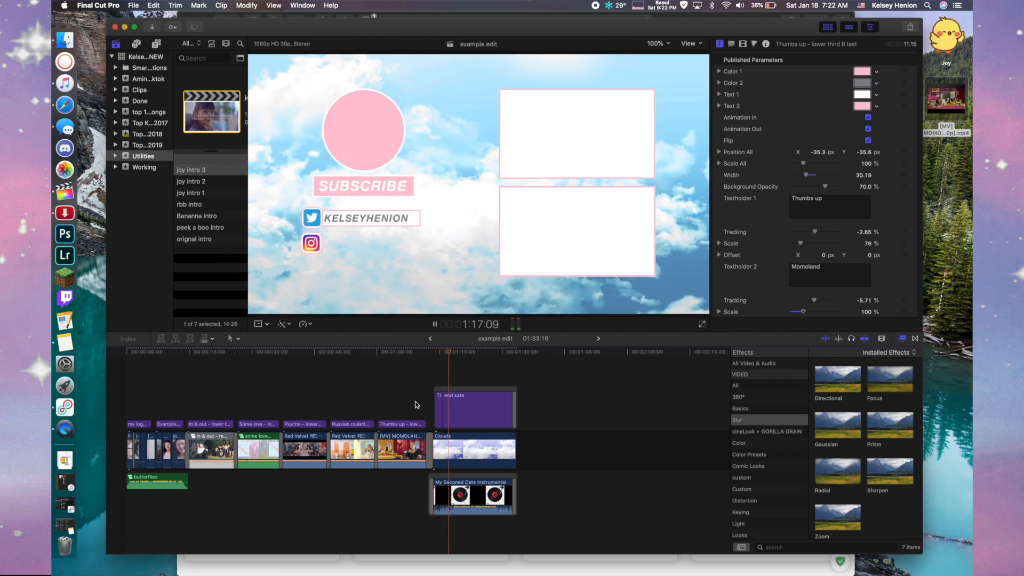
key("space")
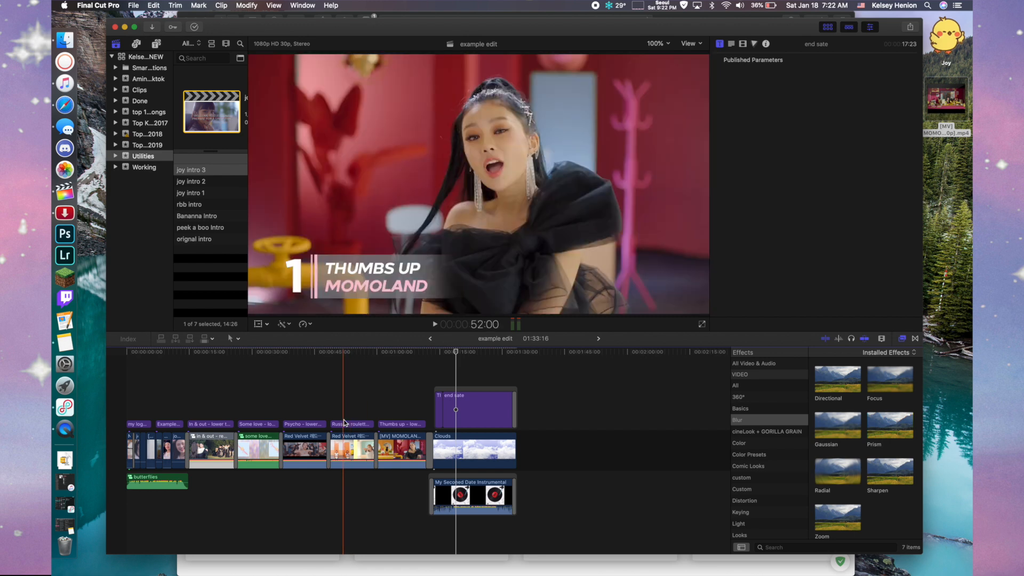
Play the transition from the Psycho clip to the Russian roulette clip
left_click(355, 405)
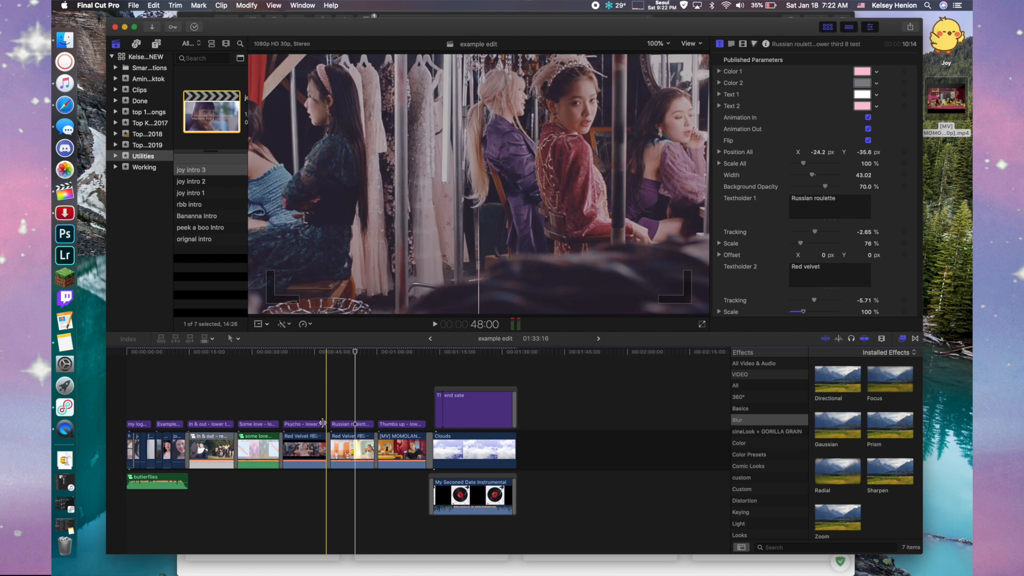
left_click(320, 417)
key("space")
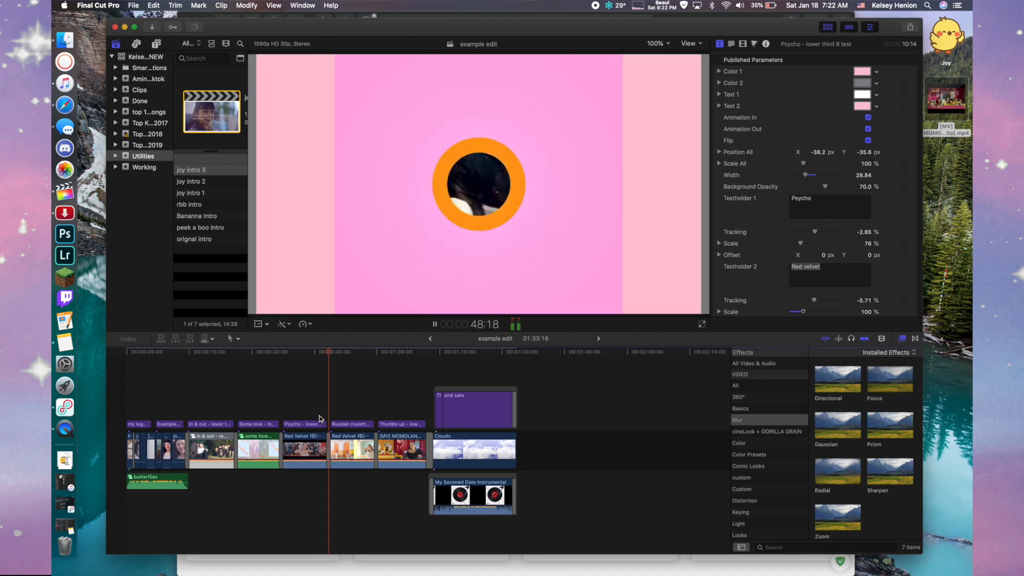
key("space")
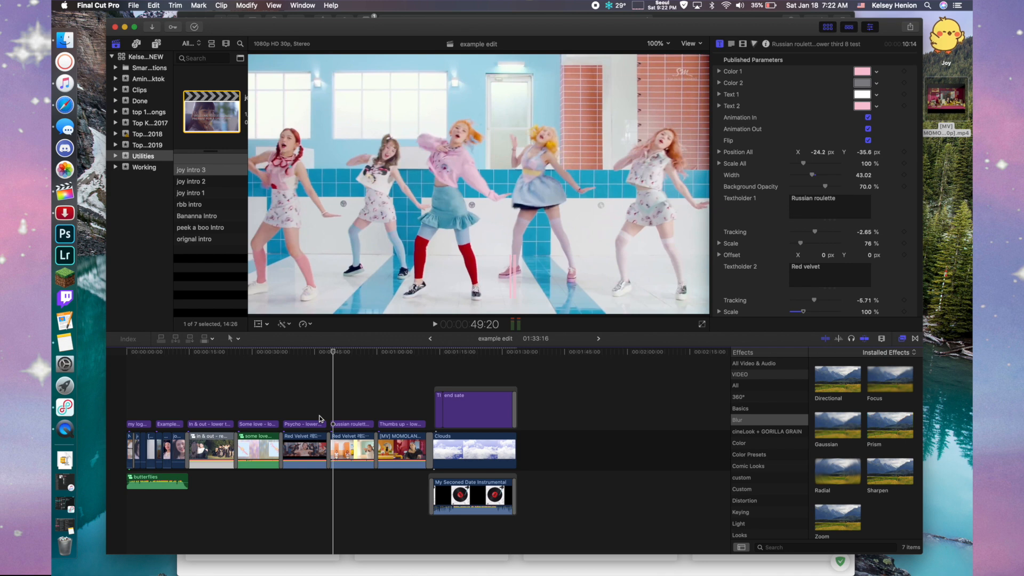
Try grey and white swatches for Color 1 of the Psycho lower third and return it to pink
left_click(302, 424)
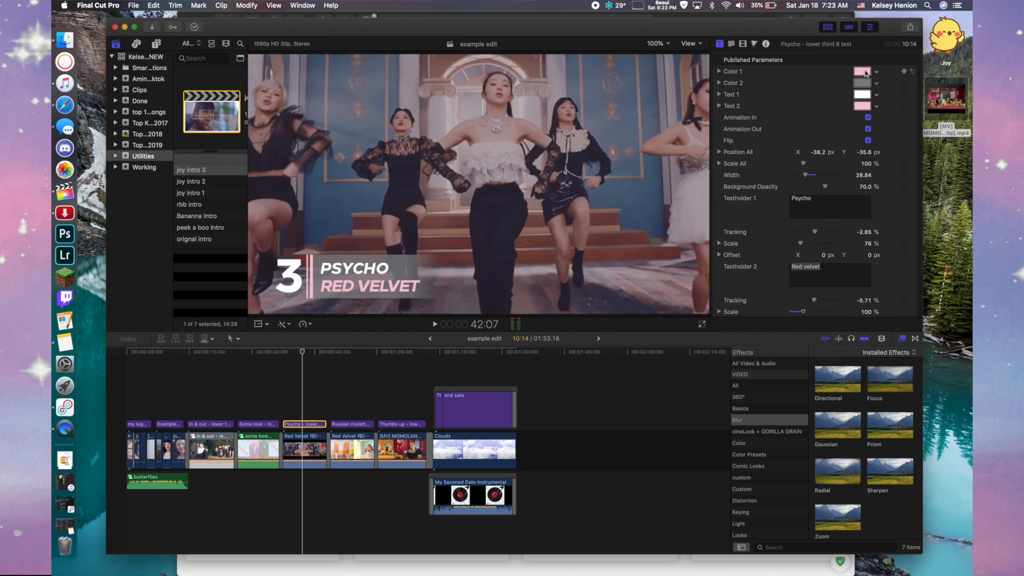
left_click(862, 71)
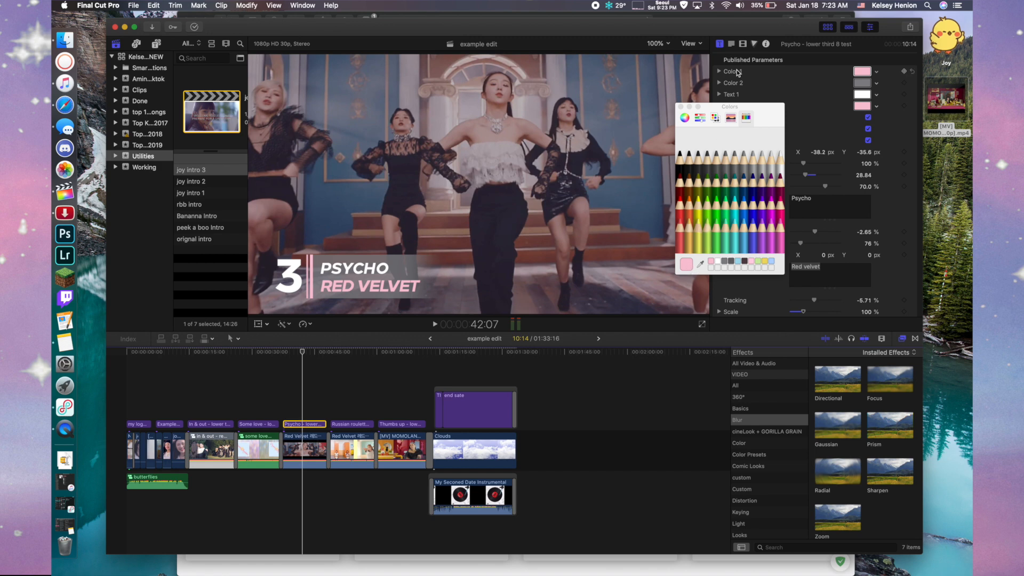
left_click(685, 118)
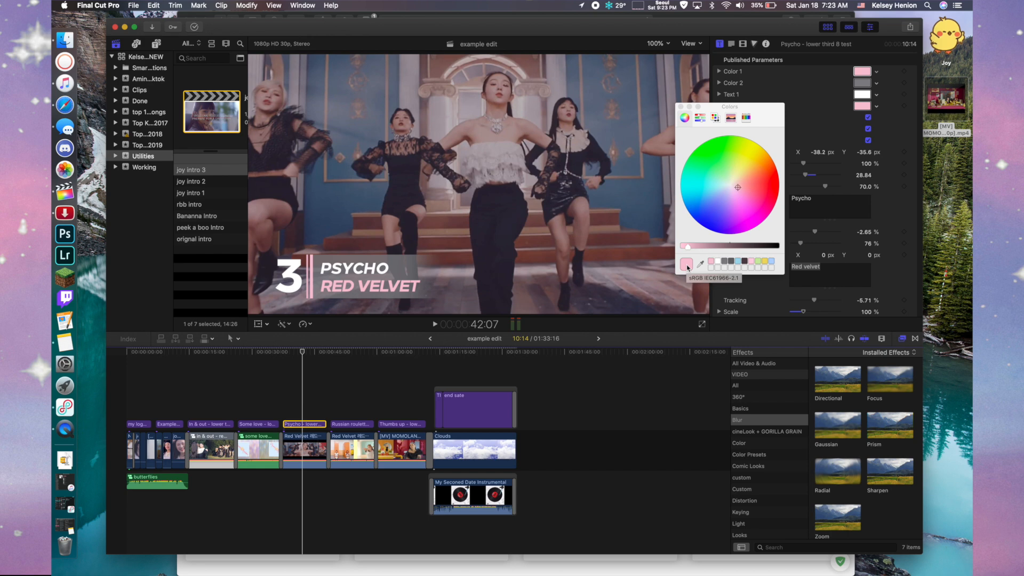
left_click(724, 261)
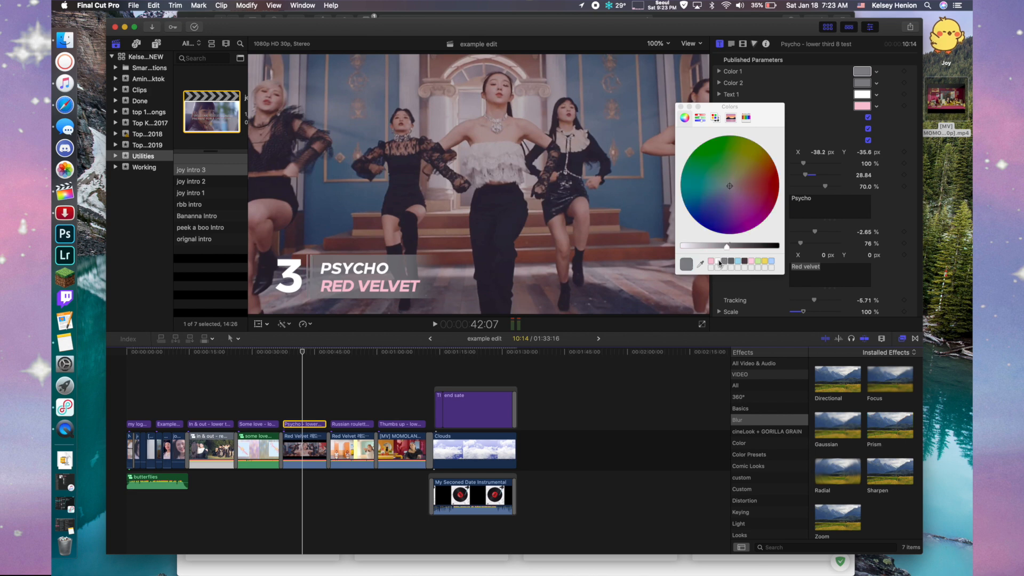
left_click(718, 261)
left_click(712, 261)
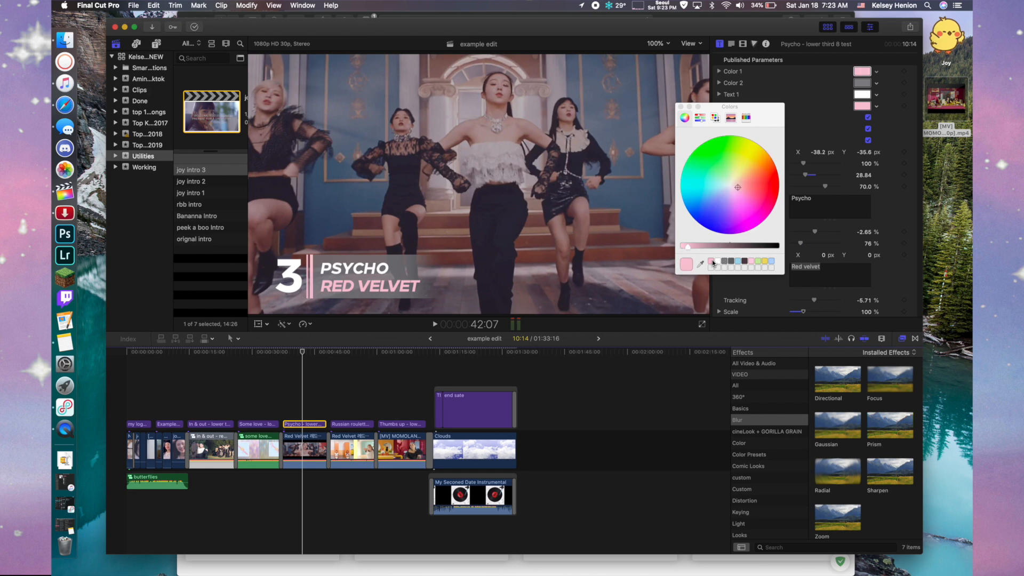
left_click(681, 107)
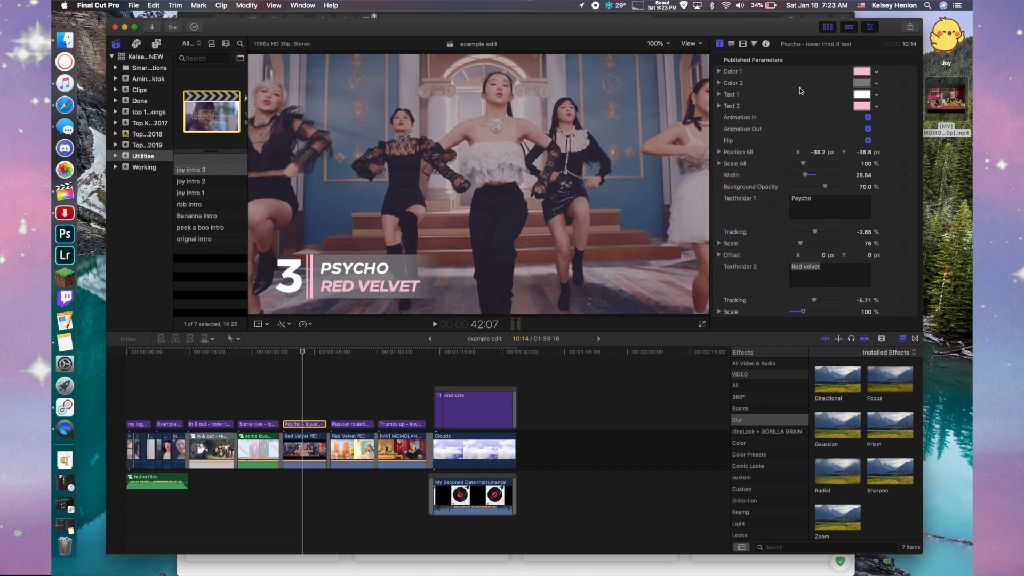
Browse the fonts available for the Psycho lower third's text without choosing another one
scroll(797, 132, "down", 3)
scroll(796, 133, "up", 2)
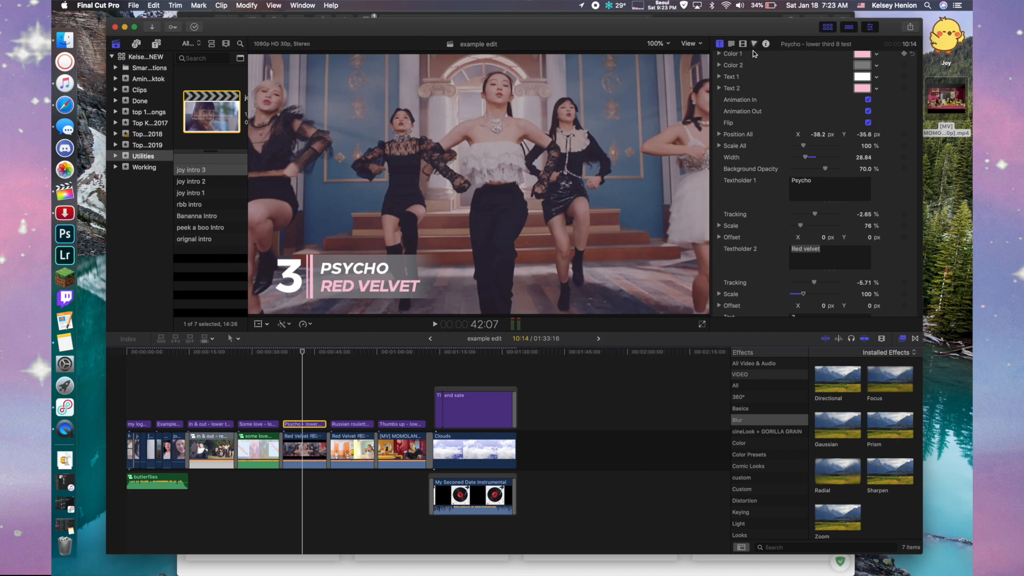
left_click(731, 43)
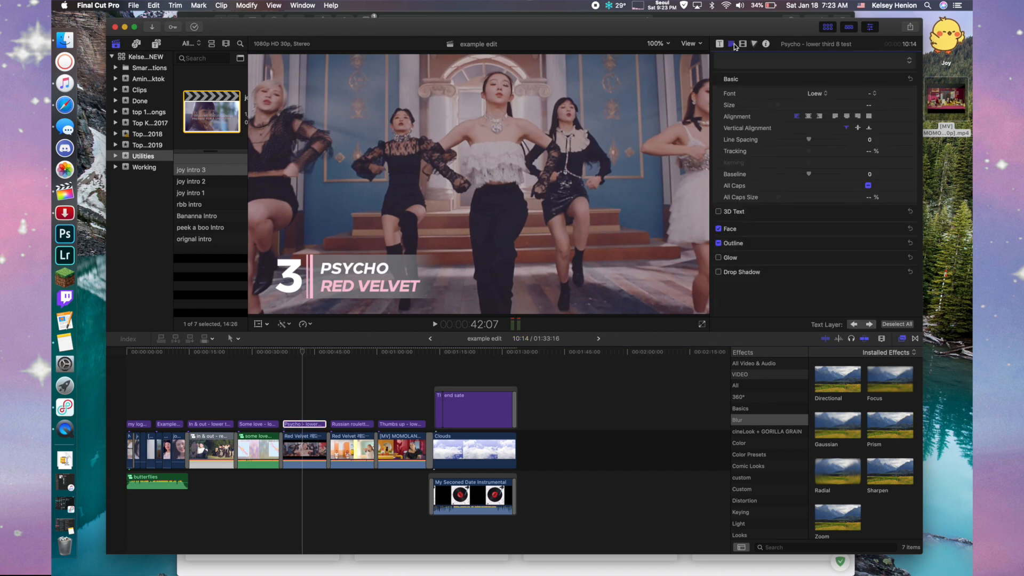
left_click(824, 95)
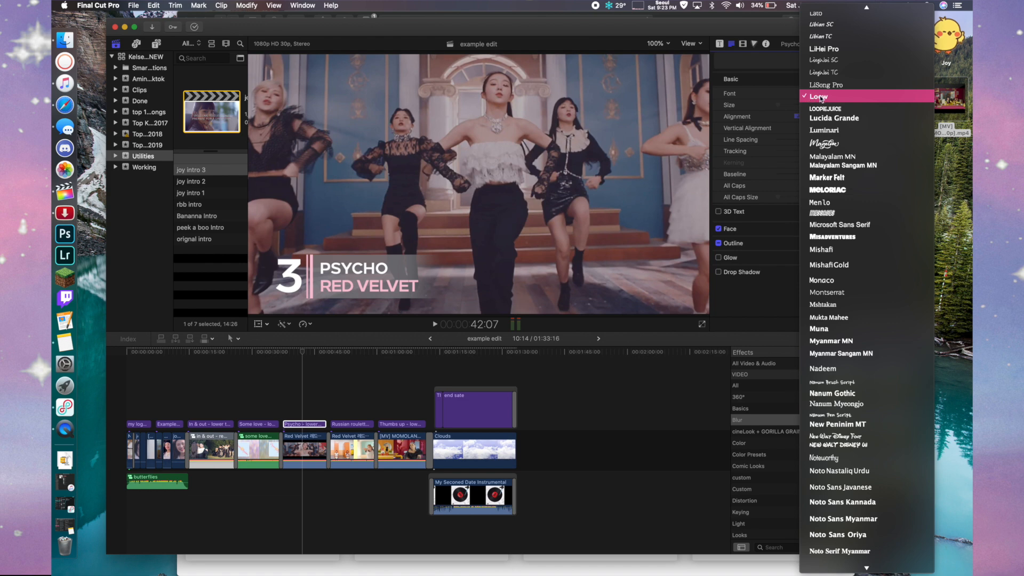
left_click(758, 92)
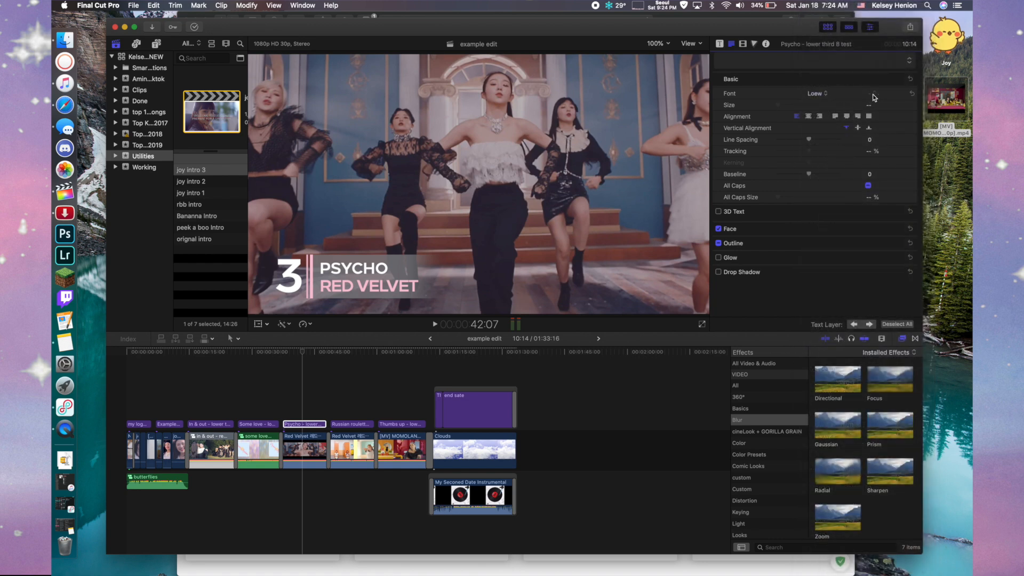
left_click(825, 95)
left_click(825, 95)
Set the song name "Psycho" in its lower third to the ExtraBold Italic font style
left_click(373, 271)
left_click(872, 128)
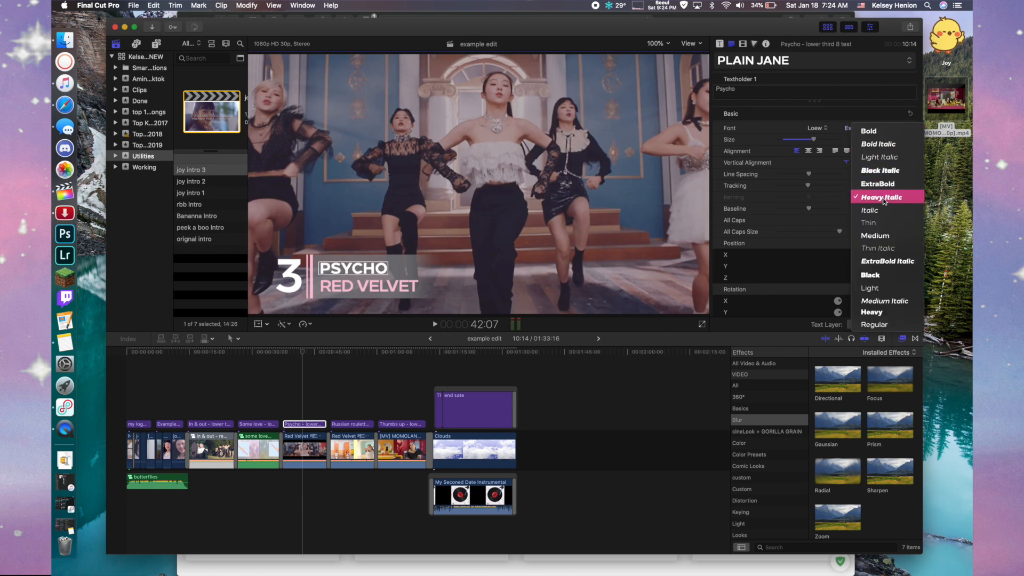
left_click(891, 261)
left_click(547, 368)
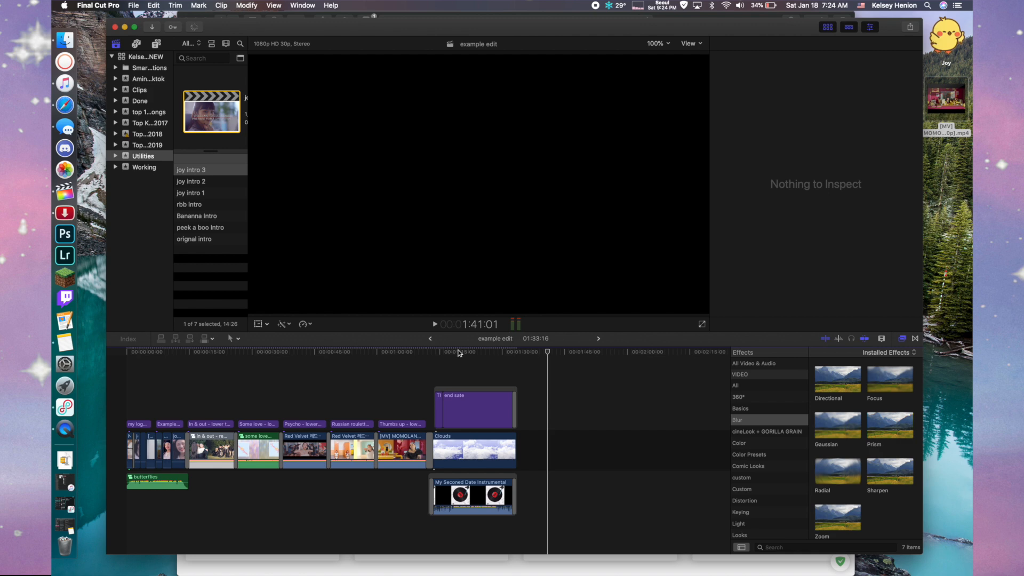
Share the example edit to the first YouTube destination, reviewing its resolution, compression, privacy and category settings
left_click(405, 374)
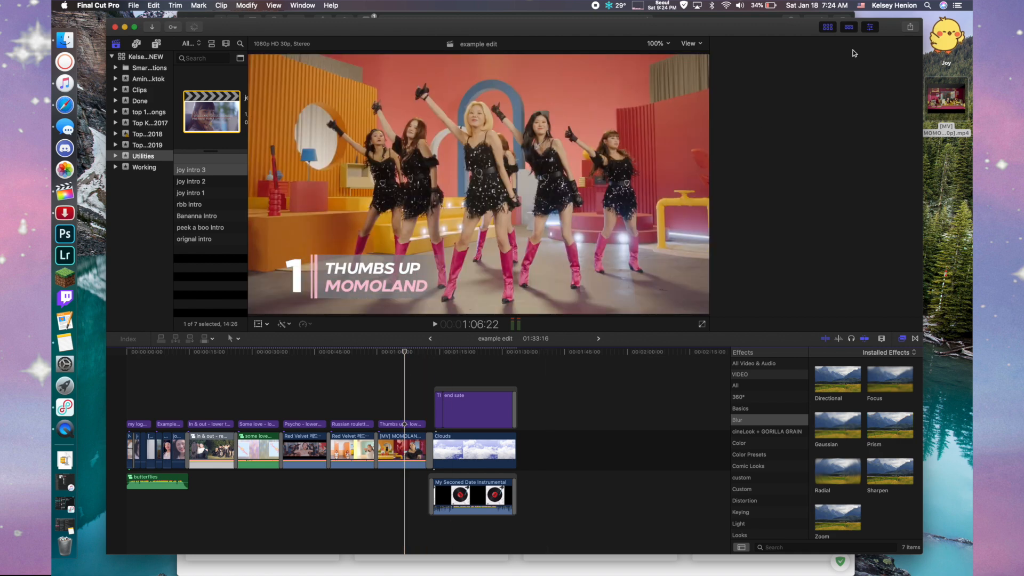
left_click(911, 28)
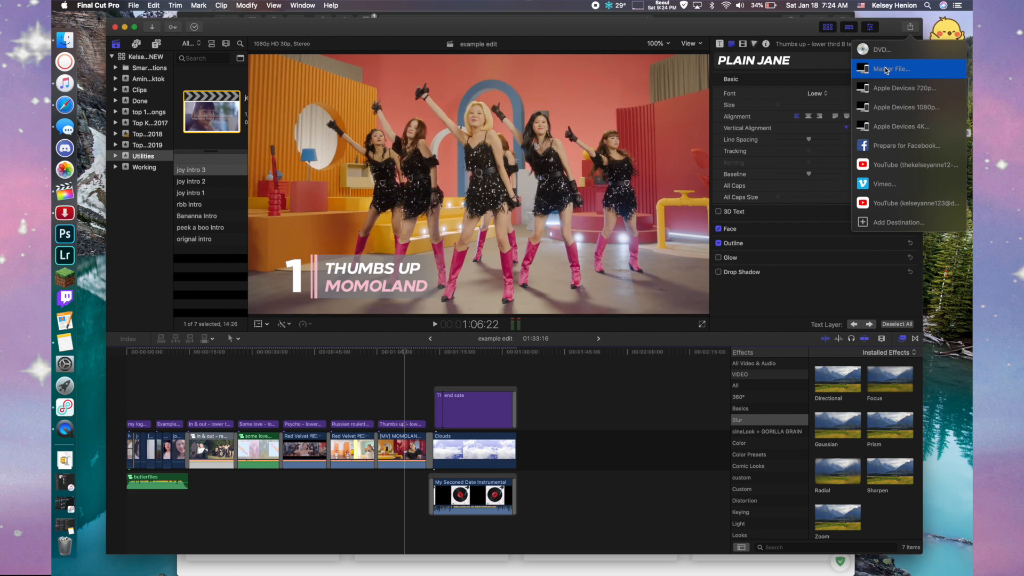
left_click(885, 167)
left_click(538, 124)
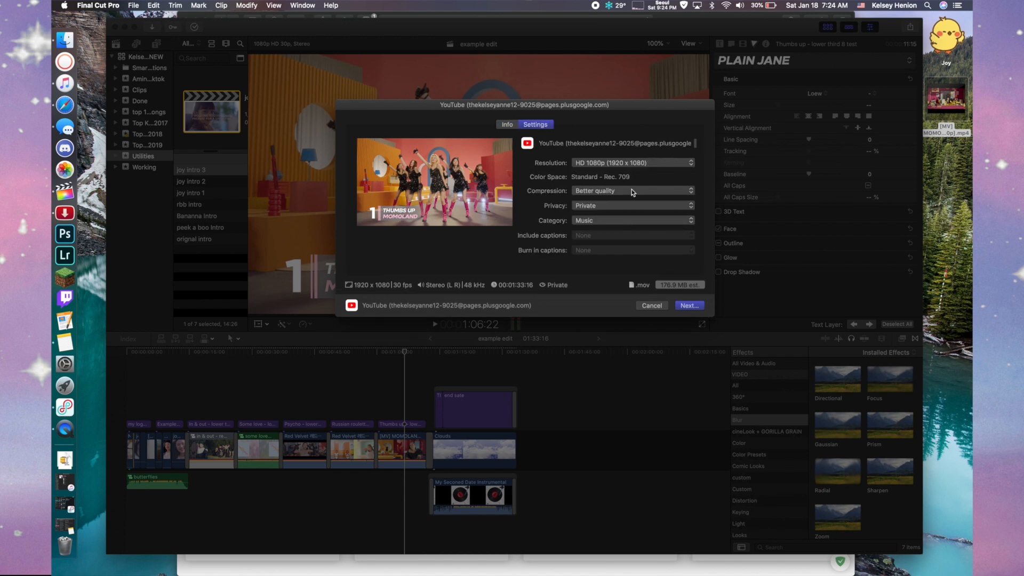
left_click(688, 305)
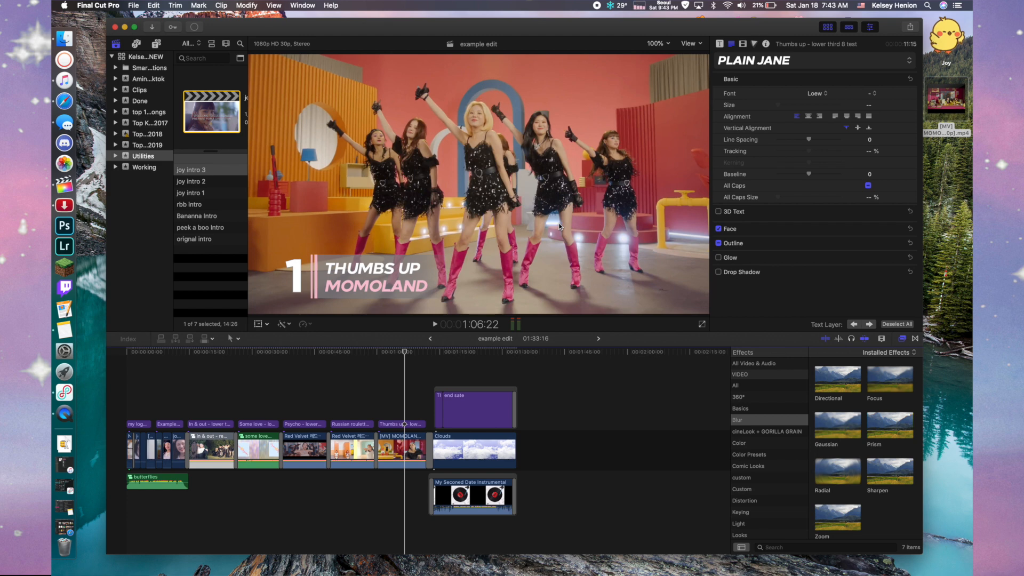
Inspect the sharing progress in the background tasks and cancel the export
left_click(194, 26)
left_click(228, 166)
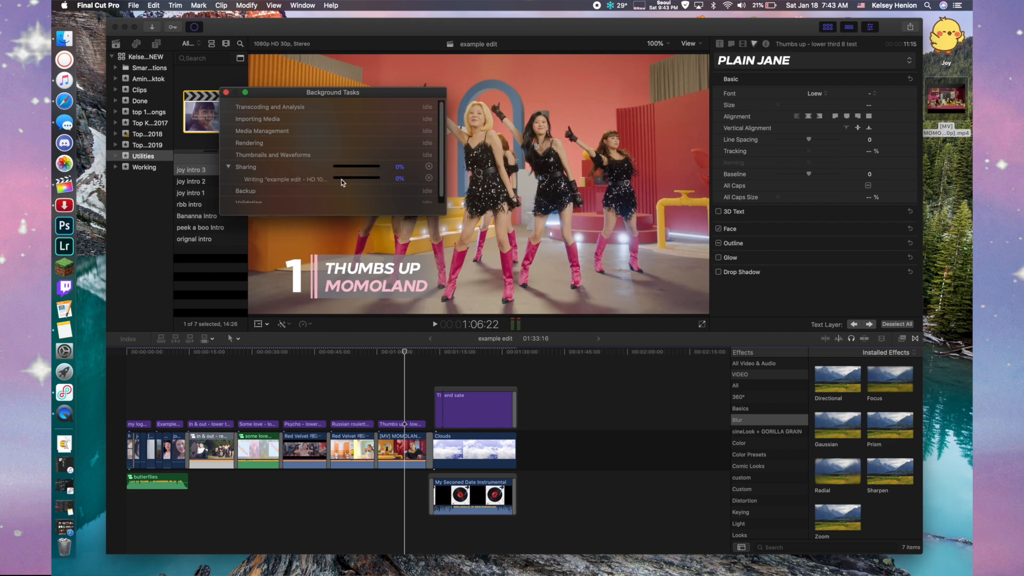
left_click(429, 166)
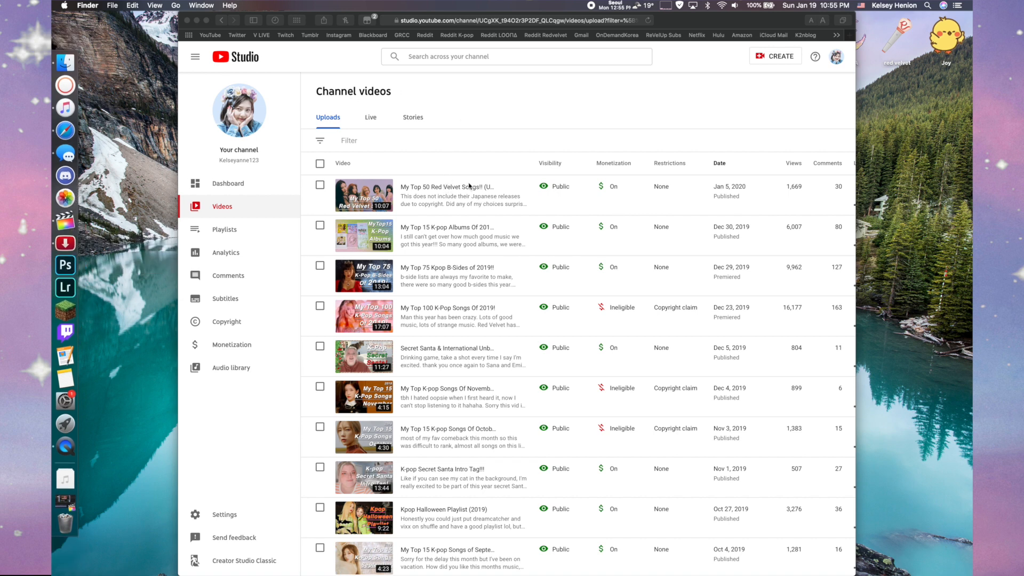
Open the details of the "My Top 50 Red Velvet Songs!! (Updated) 2020!" video in YouTube Studio
left_click(437, 190)
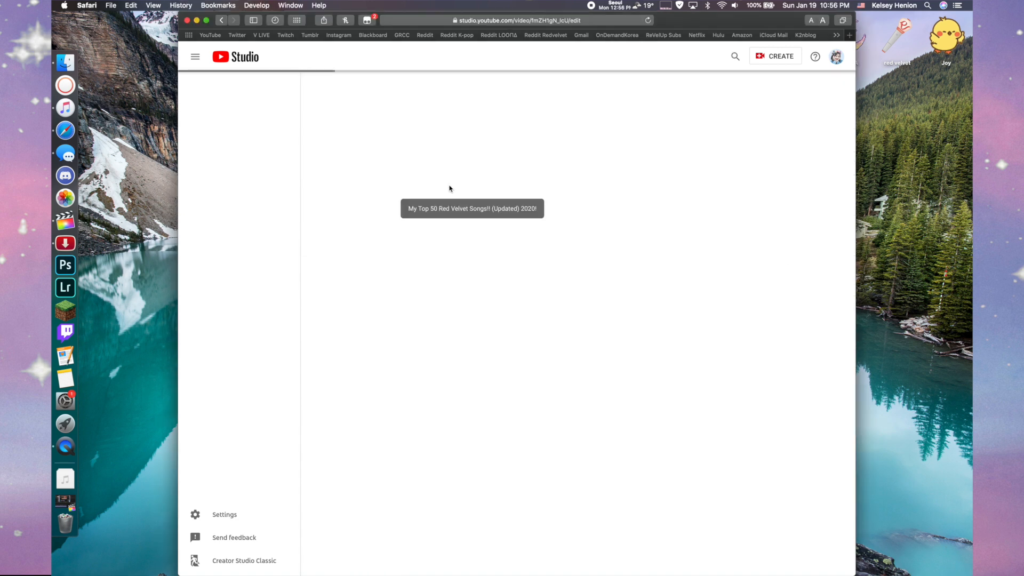